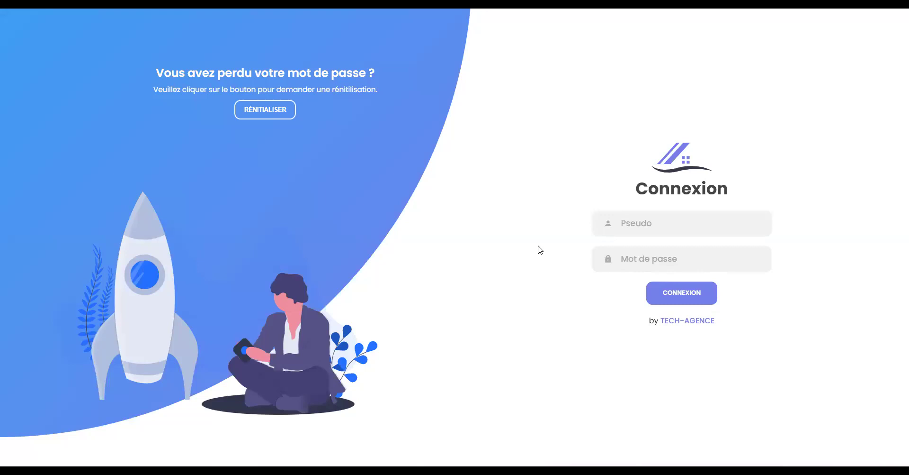
- Sign in to gImmo with the saved username and password to reach the Accueil dashboard
left_click(655, 224)
type("gimmo")
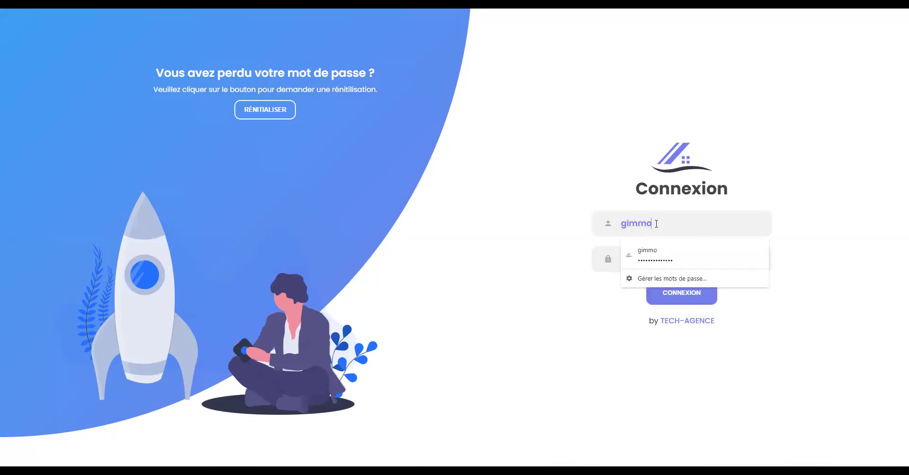
key("Escape")
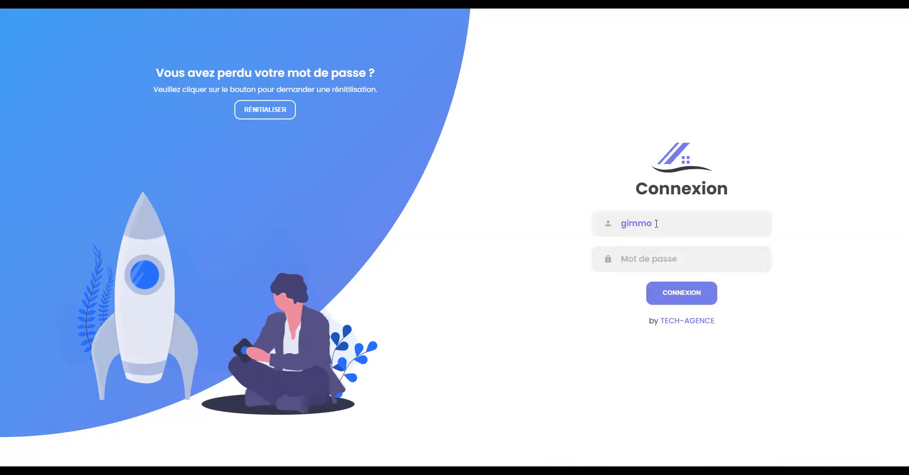
key("Tab")
type("••••••••••••••")
key("Return")
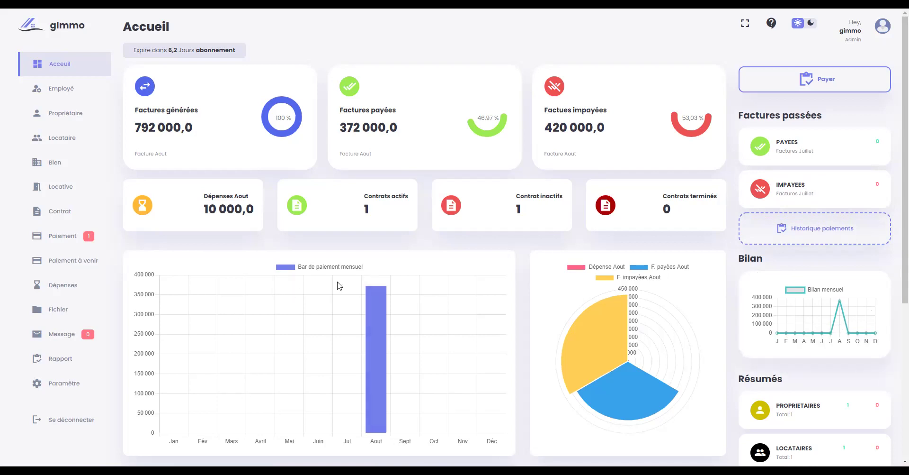
mouse_move(375, 299)
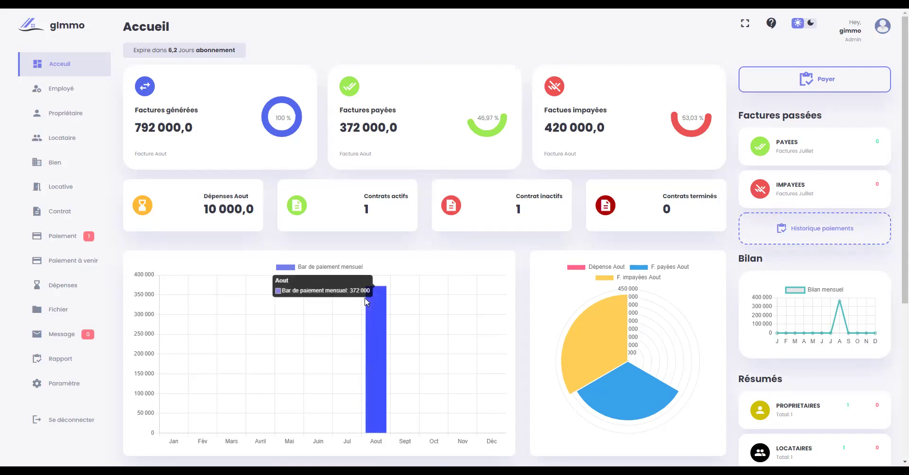
mouse_move(643, 386)
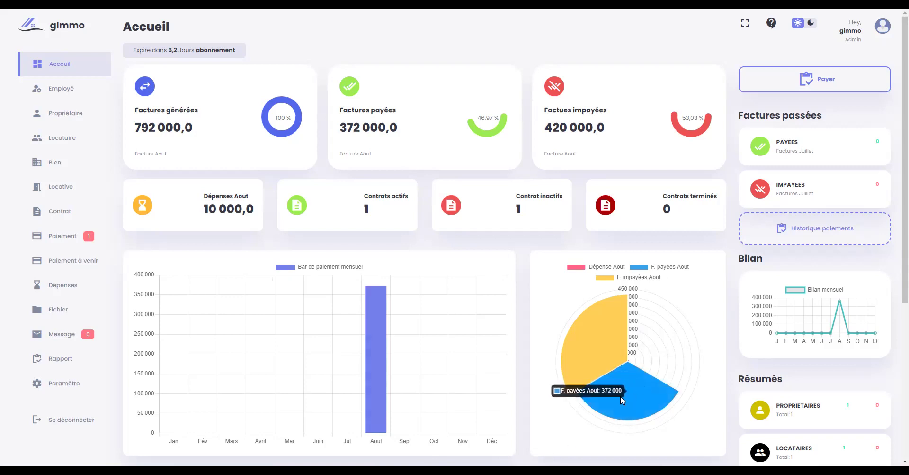
mouse_move(674, 364)
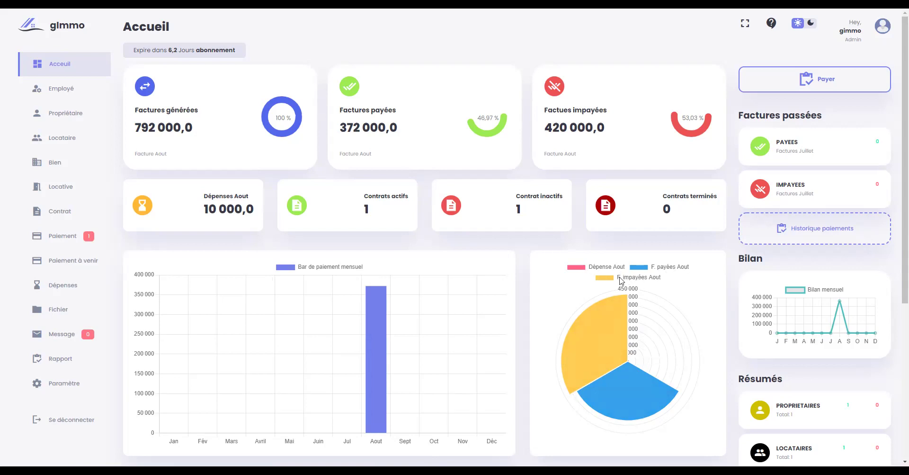
scroll(843, 339, "down", 2)
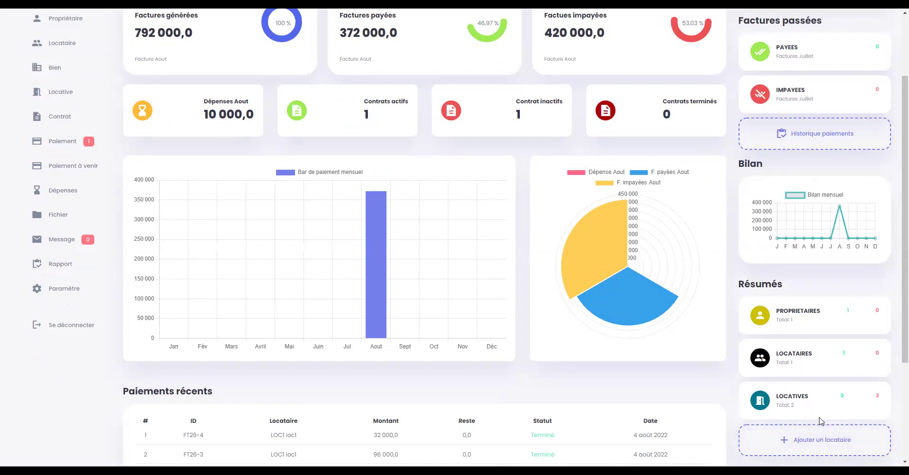
scroll(819, 417, "up", 2)
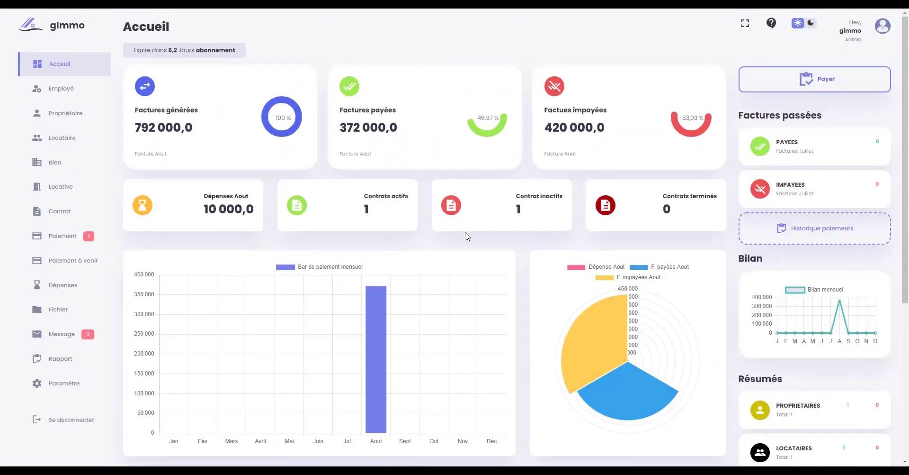
scroll(467, 236, "down", 4)
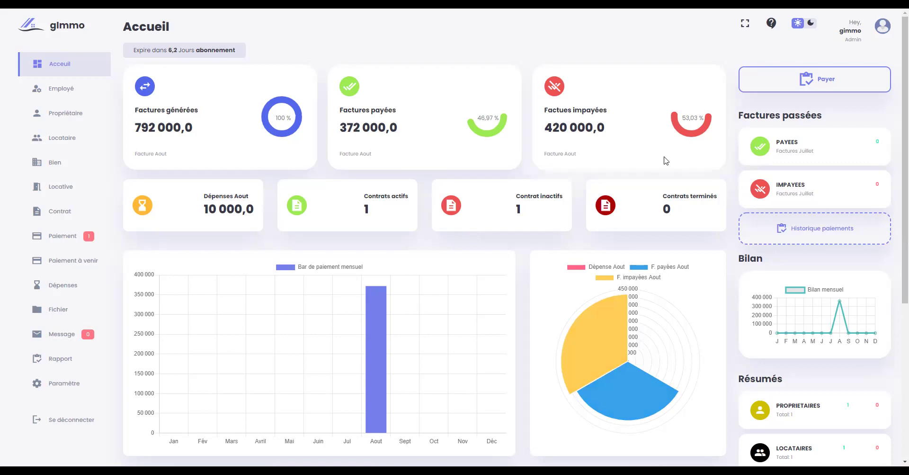
left_click(808, 24)
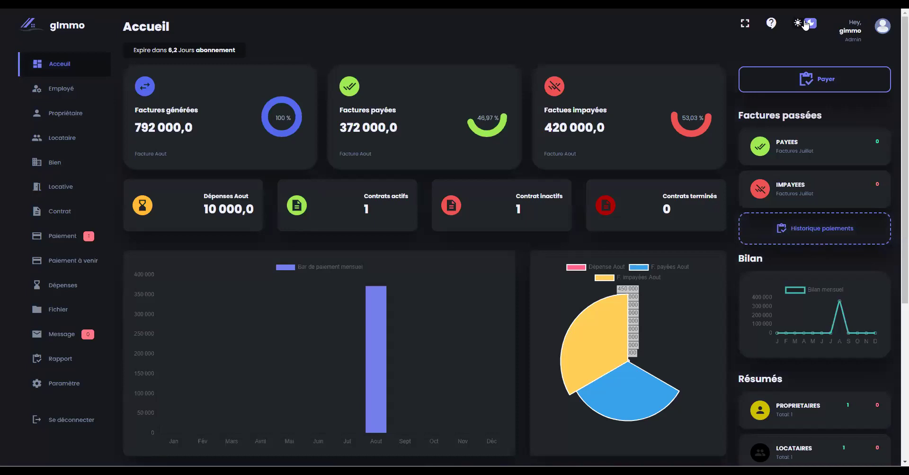
left_click(805, 25)
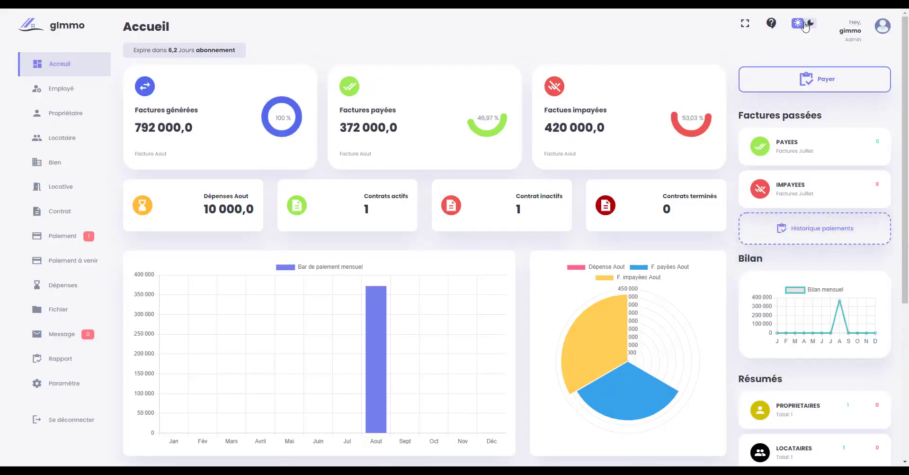
left_click(805, 25)
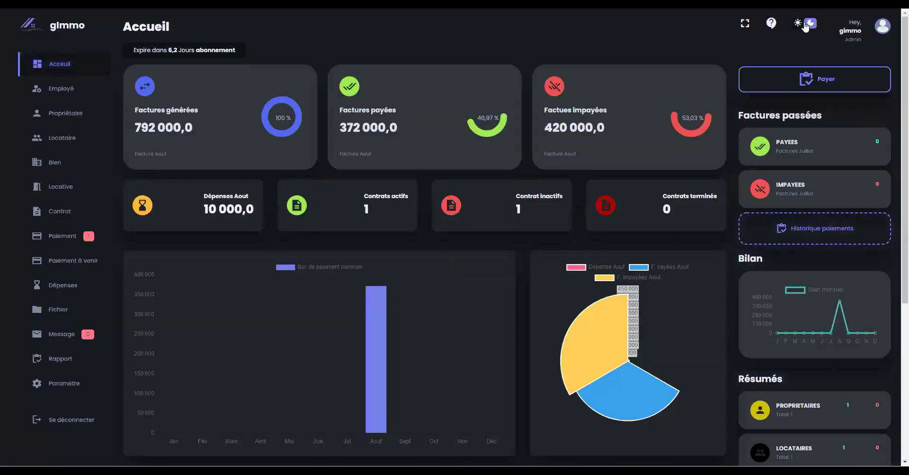
left_click(805, 25)
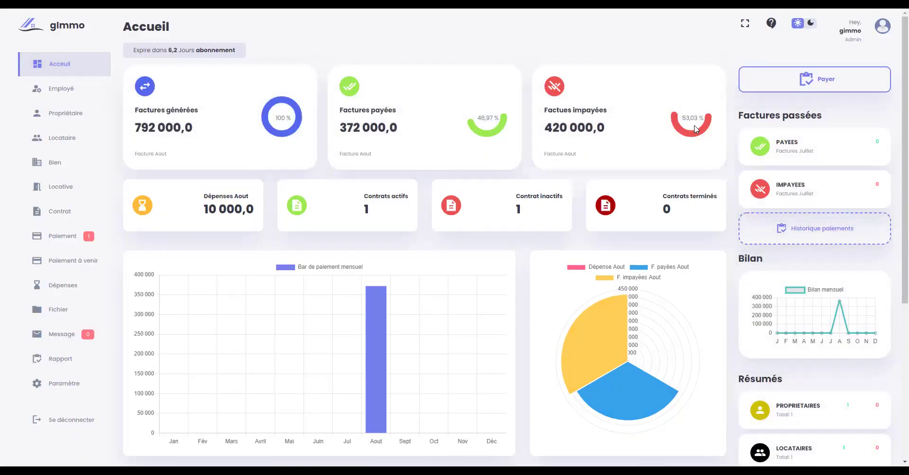
scroll(660, 188, "down", 3)
scroll(659, 188, "down", 3)
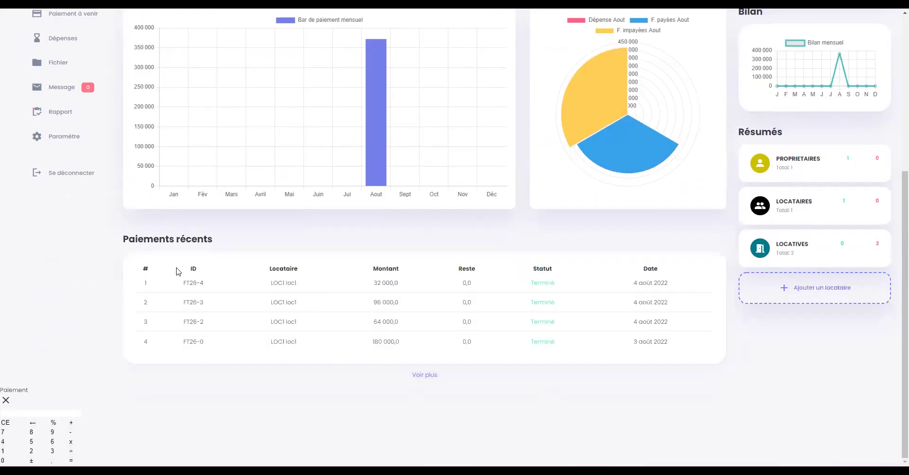
scroll(256, 273, "up", 2)
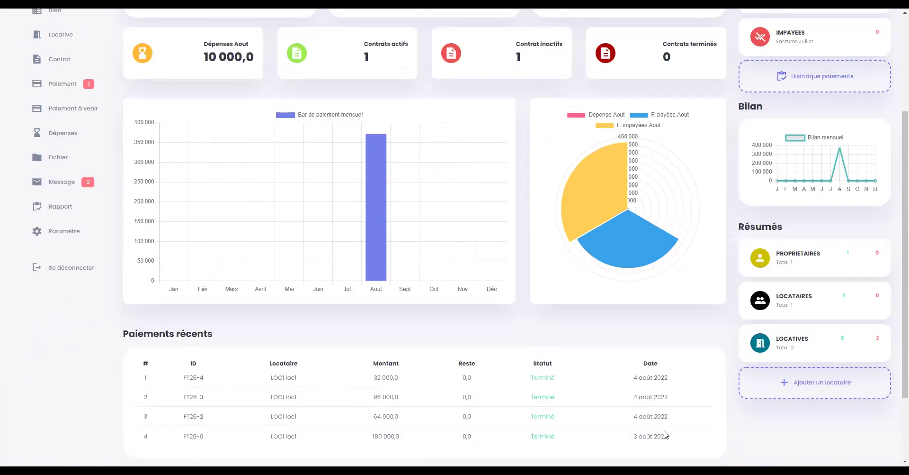
scroll(286, 359, "up", 3)
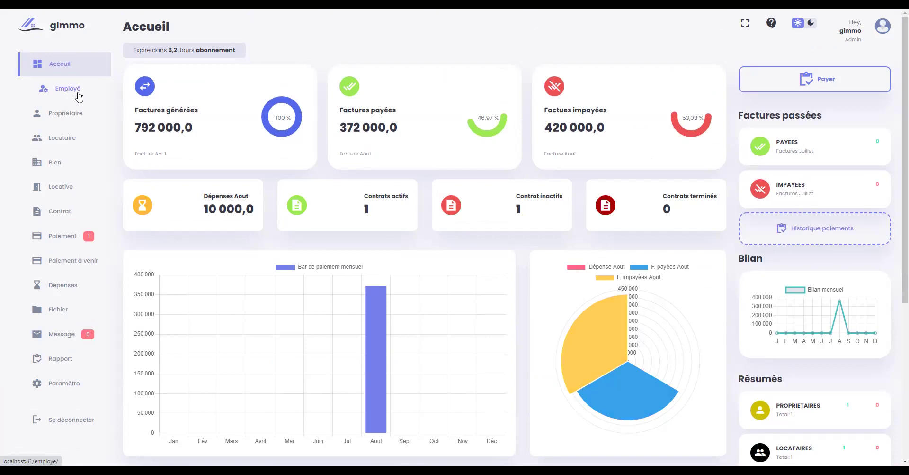
- Start a new employee record with title Monsieur, last name ex1 and first names ex1
left_click(79, 97)
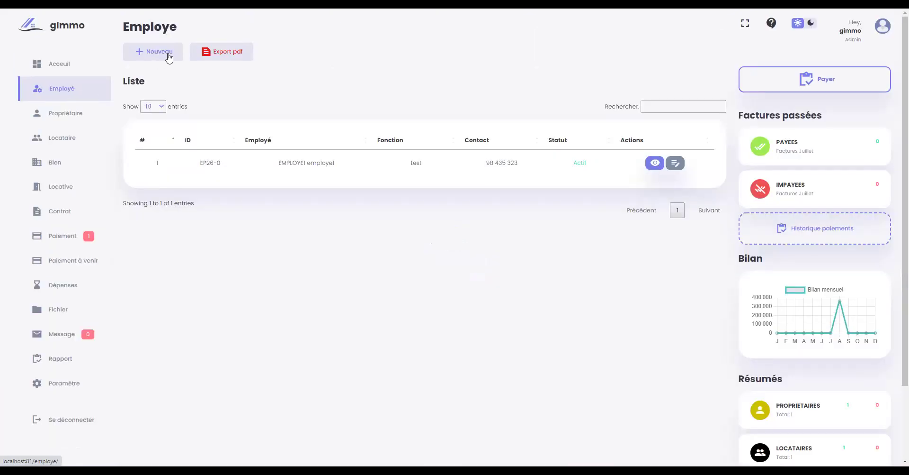
left_click(53, 96)
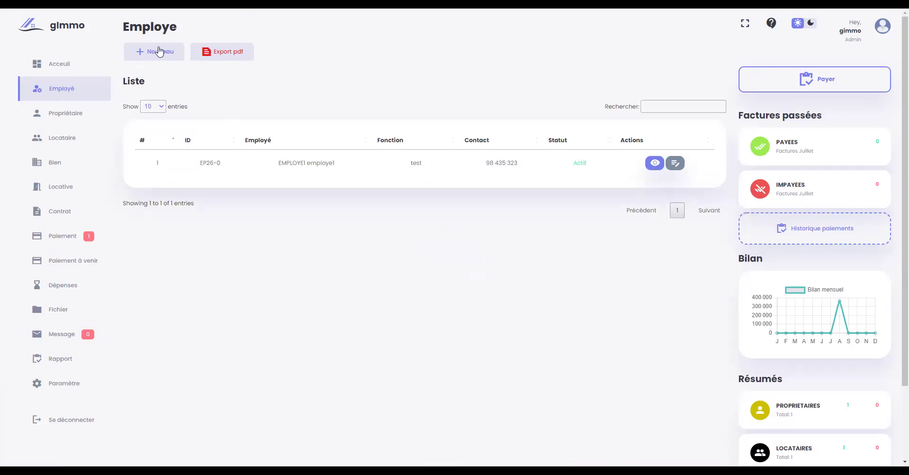
left_click(155, 52)
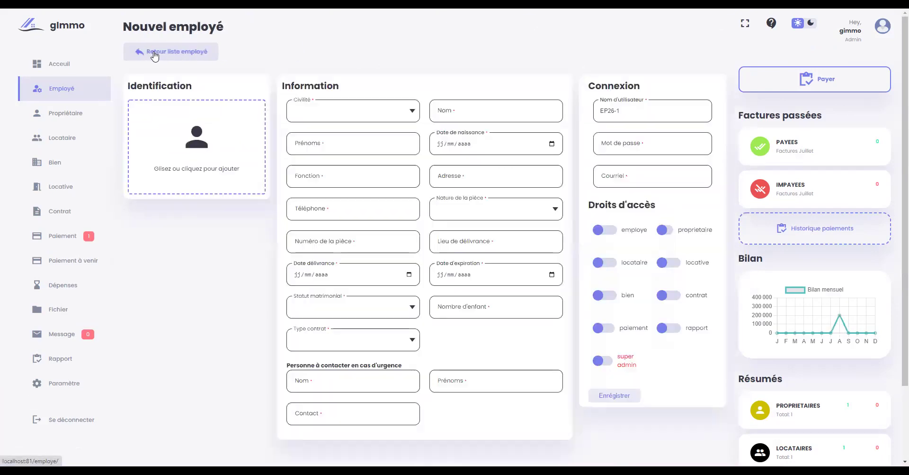
left_click(398, 119)
left_click(338, 128)
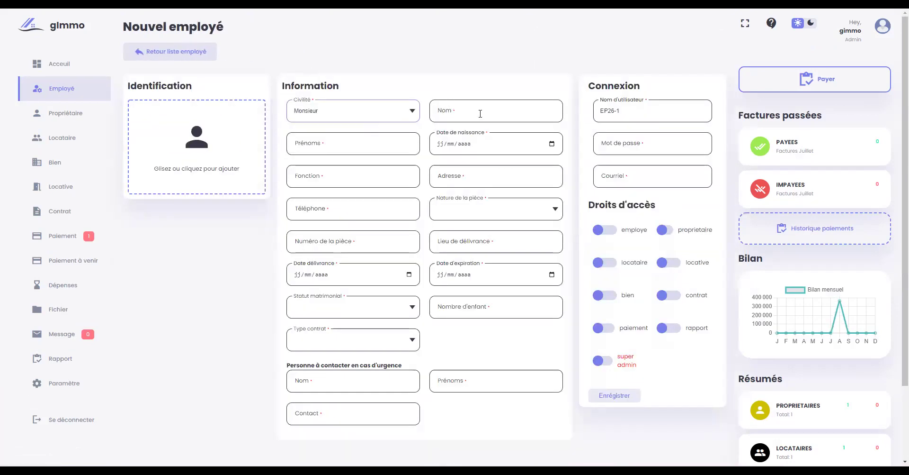
left_click(482, 112)
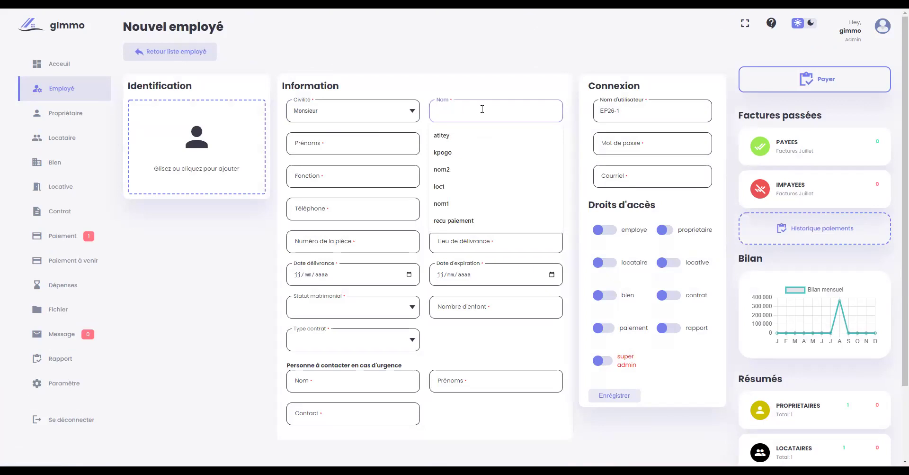
type("ex12")
left_click(374, 141)
type("ex")
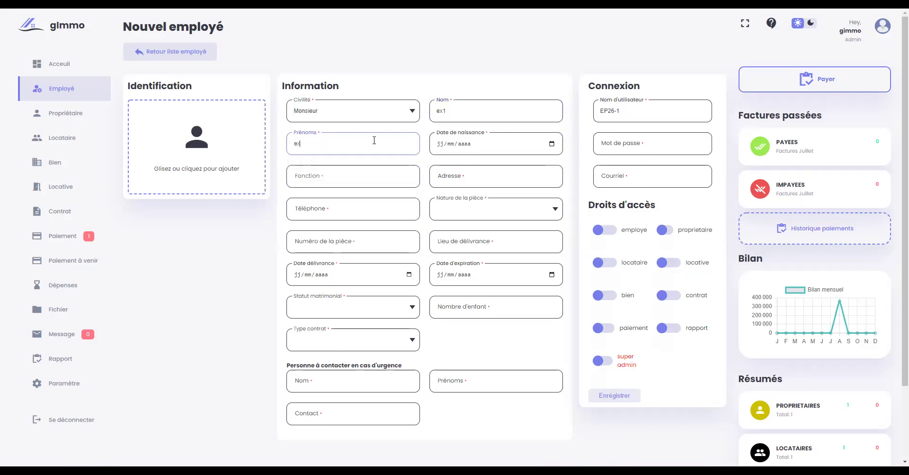
type("1")
- Enter birth date 10/07/2000, function ex, address ex and a placeholder phone number
left_click(552, 145)
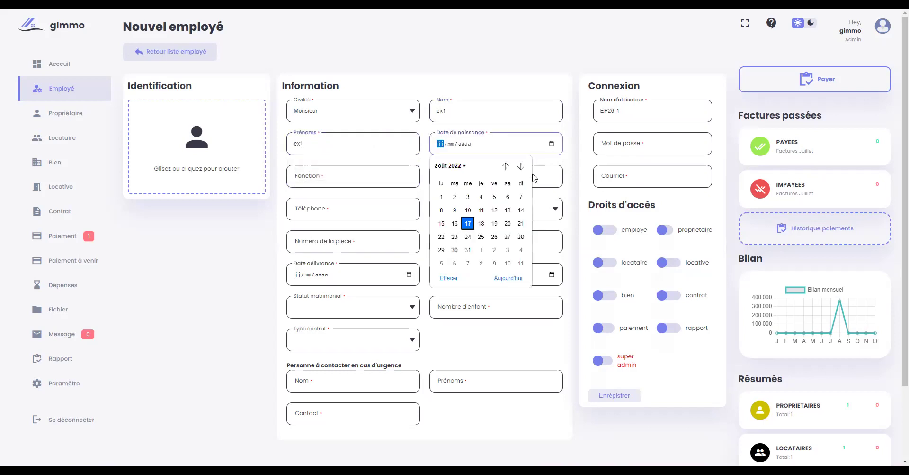
left_click(445, 147)
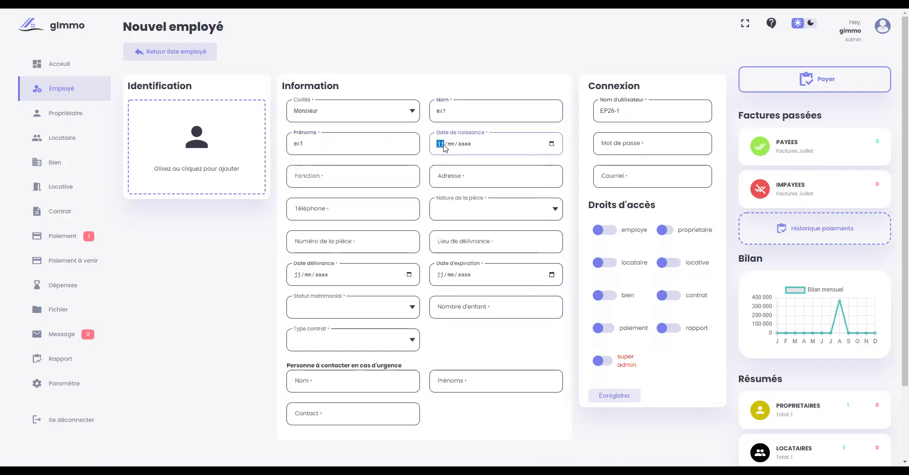
type("10/")
type("07/000")
type("2")
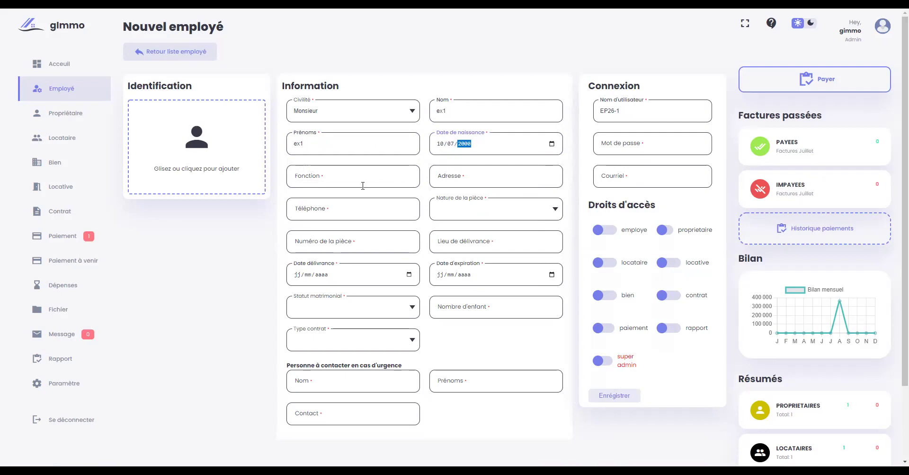
left_click(353, 184)
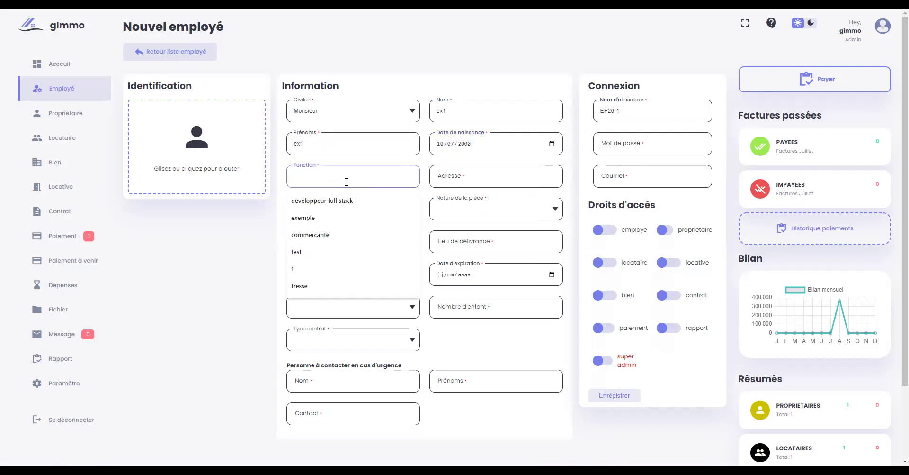
type("ex")
left_click(499, 182)
type("e")
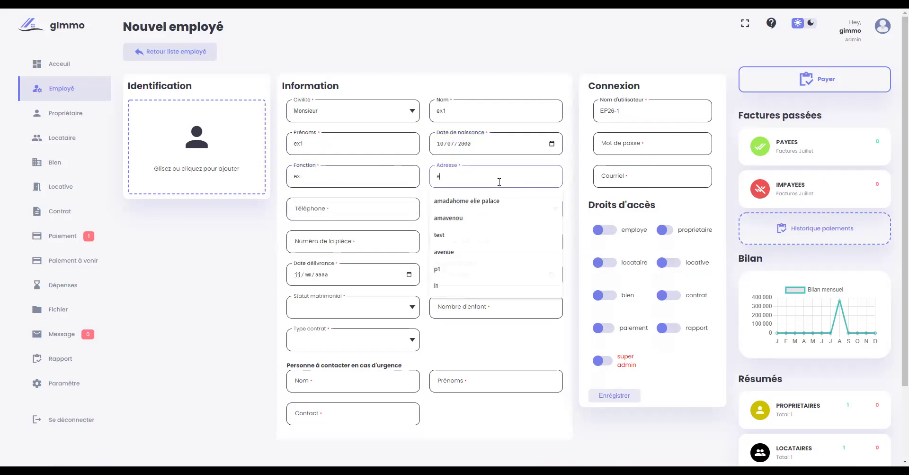
type("x")
left_click(346, 209)
type("00000000")
left_click(264, 204)
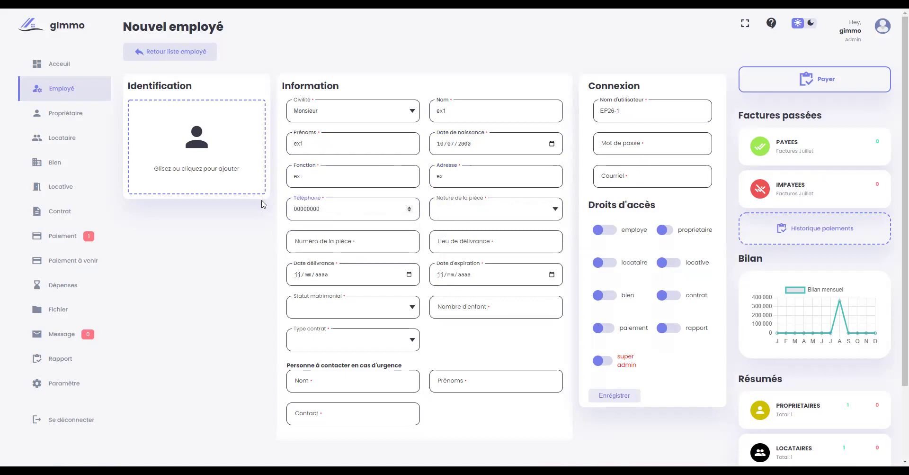
left_click(456, 206)
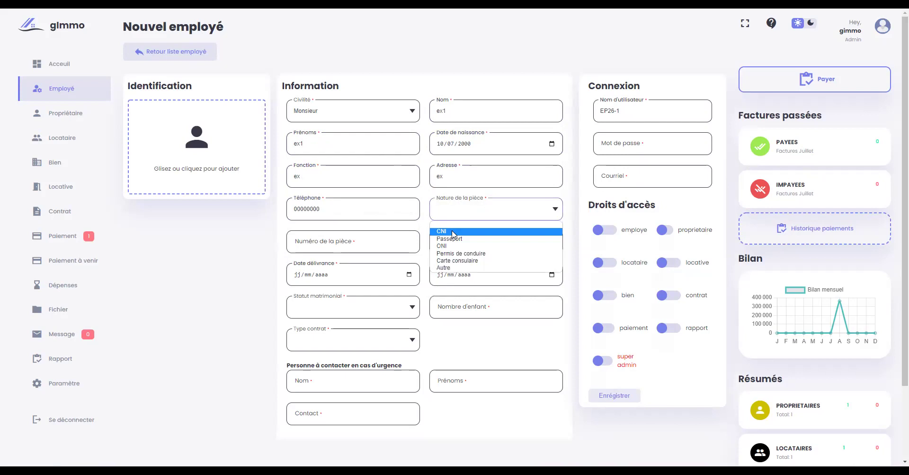
- Set the ID document to CNI with a suggested number, issued in lome
left_click(454, 235)
left_click(340, 248)
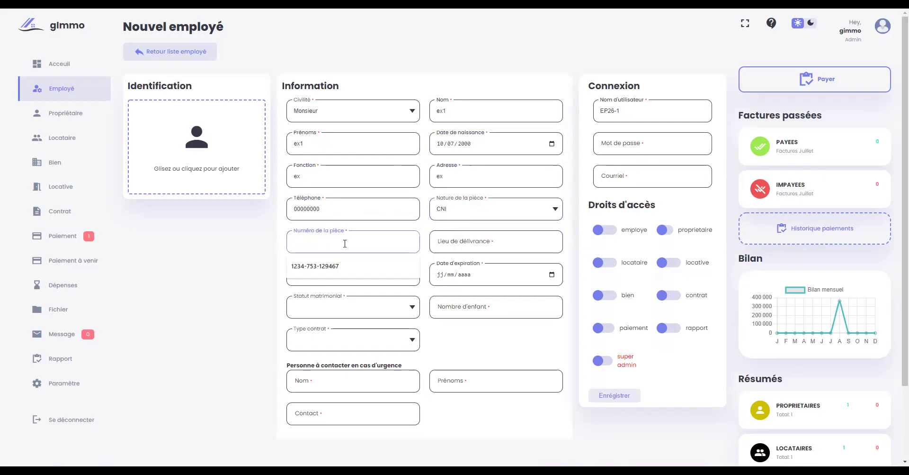
left_click(316, 265)
left_click(474, 240)
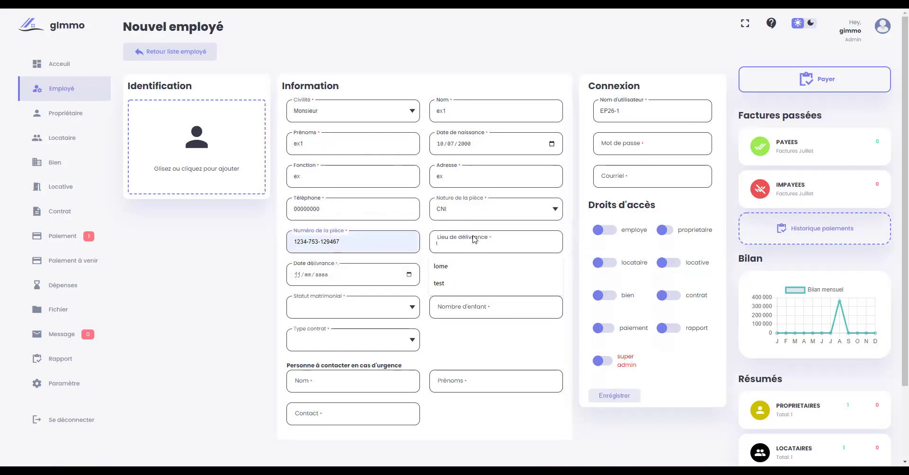
left_click(461, 265)
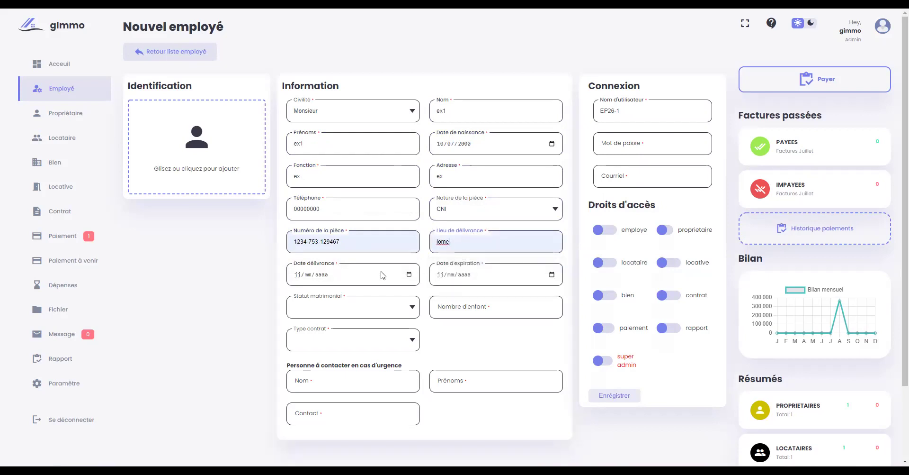
- Enter issue date 15/10/2020 and expiry 15/10/2025, and set marital status to Célibataire
left_click(297, 275)
type("1")
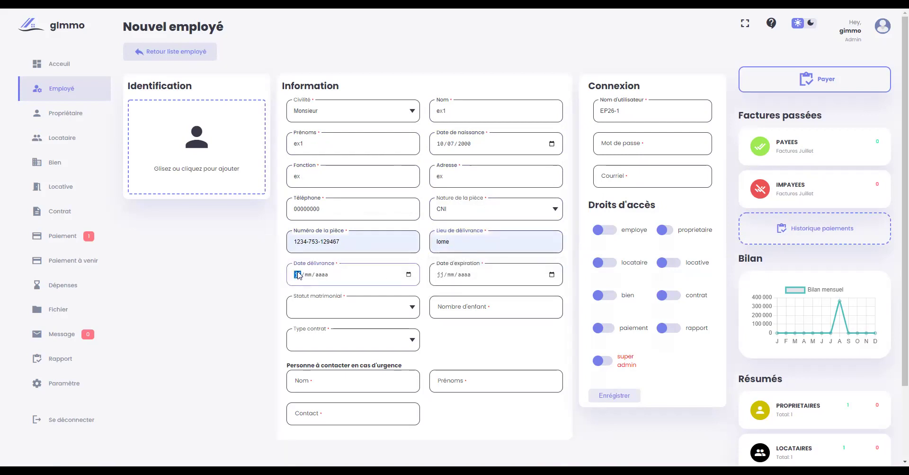
type("0/")
type("10")
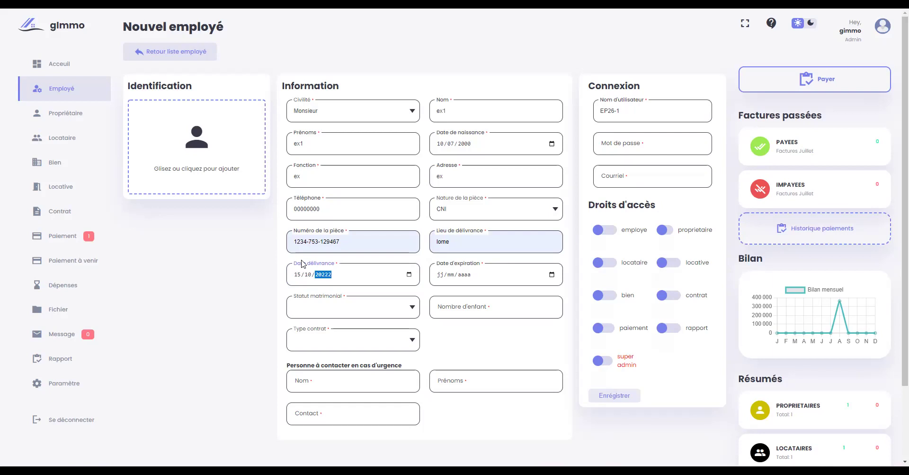
key("BackSpace")
type("2020")
left_click(441, 274)
type("15/10/")
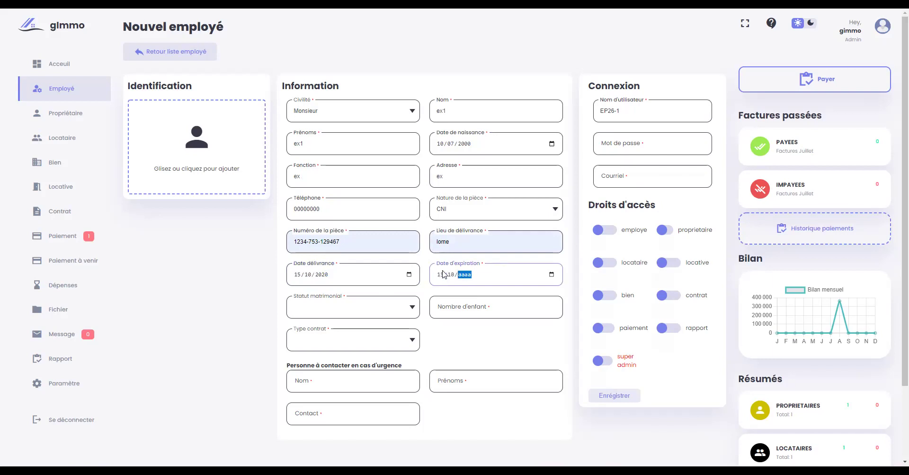
type("2025")
left_click(379, 307)
left_click(332, 325)
left_click(500, 300)
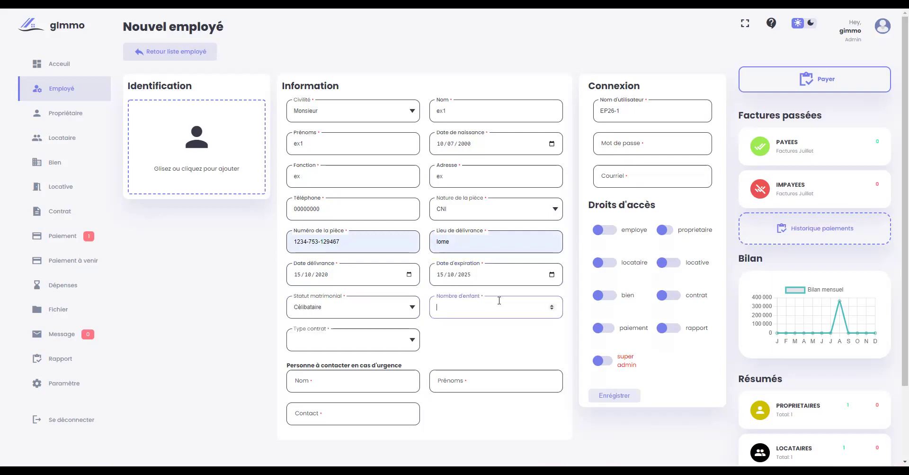
- Set the number of children to 0 and the contract type to CDI
type("0")
scroll(327, 307, "down", 3)
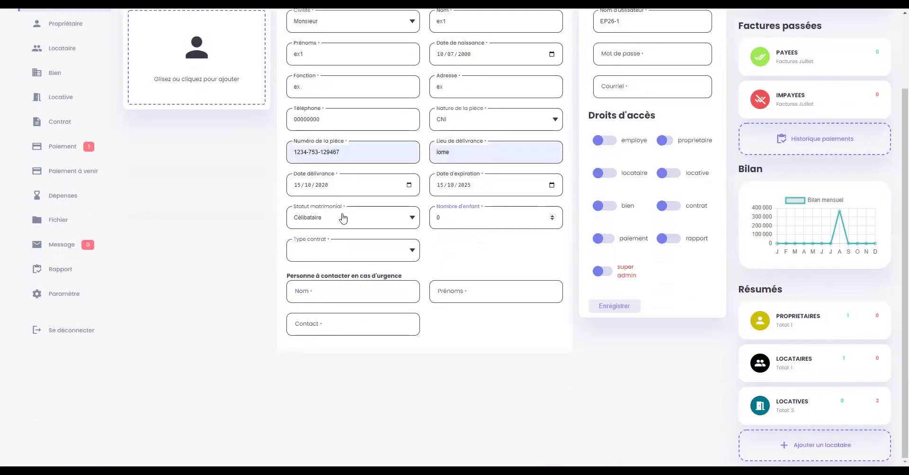
left_click(338, 251)
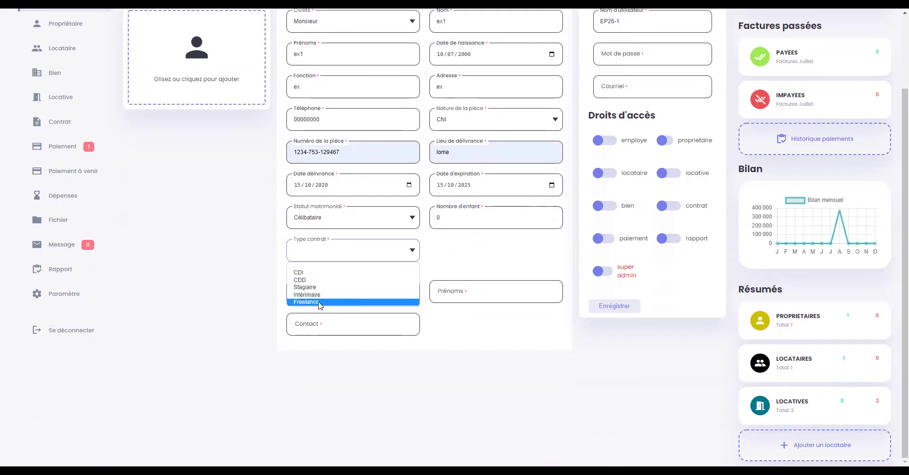
left_click(335, 272)
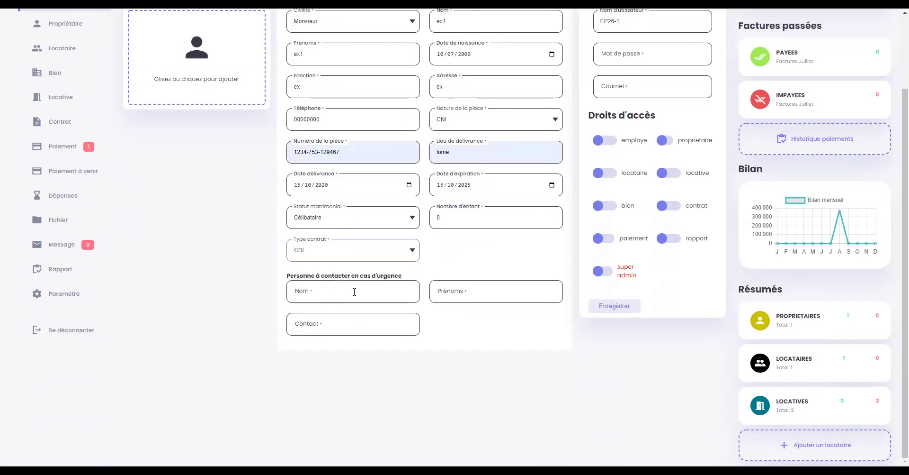
- Fill the emergency contact as ex2 ex2 with a suggested phone number
left_click(355, 291)
type("ex")
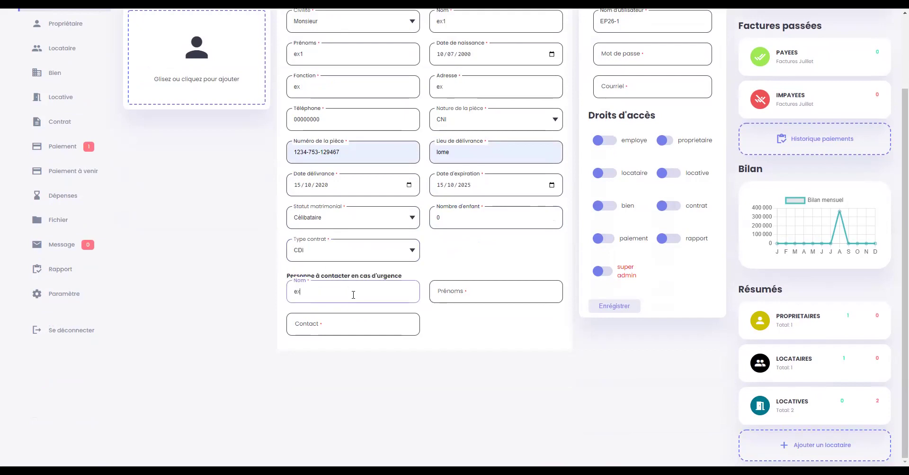
type("2")
left_click(474, 291)
type("ex2")
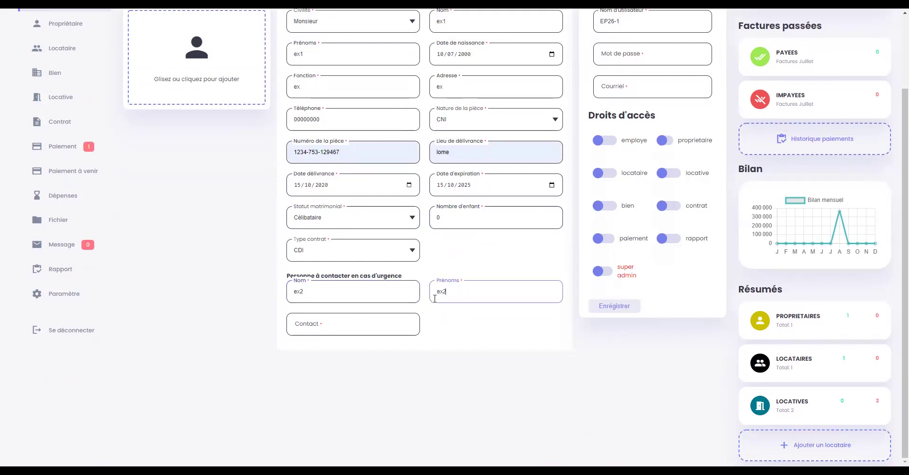
key("Tab")
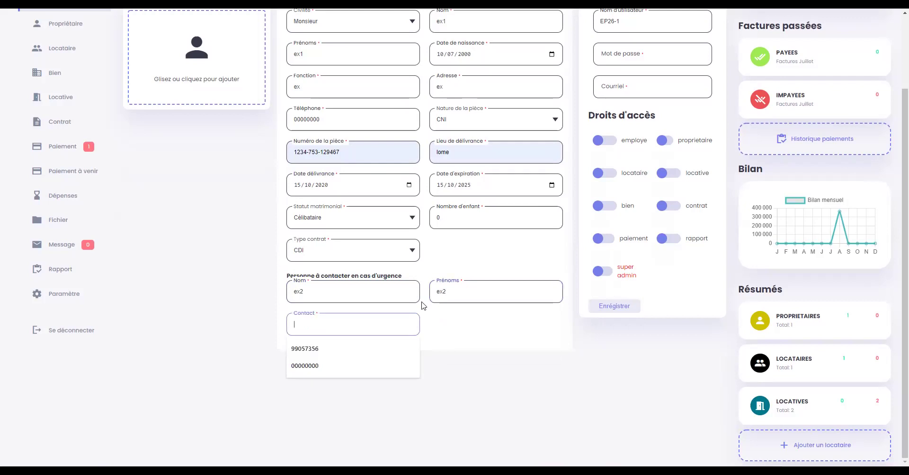
left_click(329, 365)
scroll(329, 355, "up", 1)
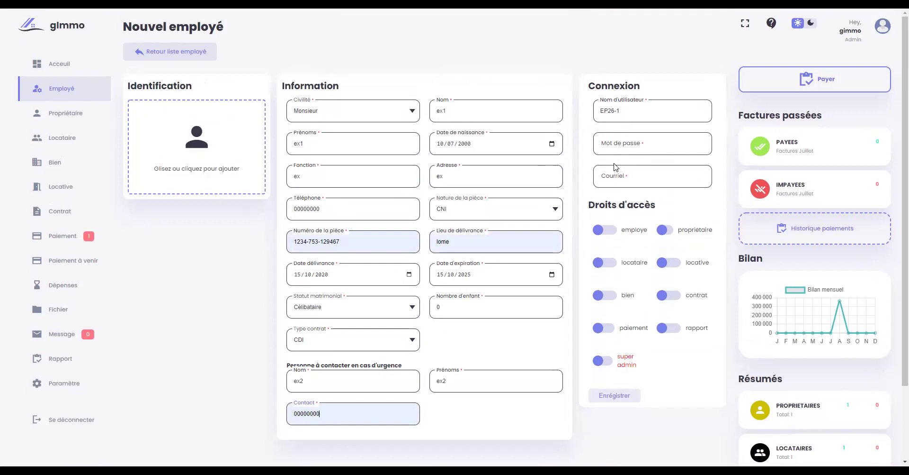
- Enter the employee's login password and e-mail address
left_click(632, 145)
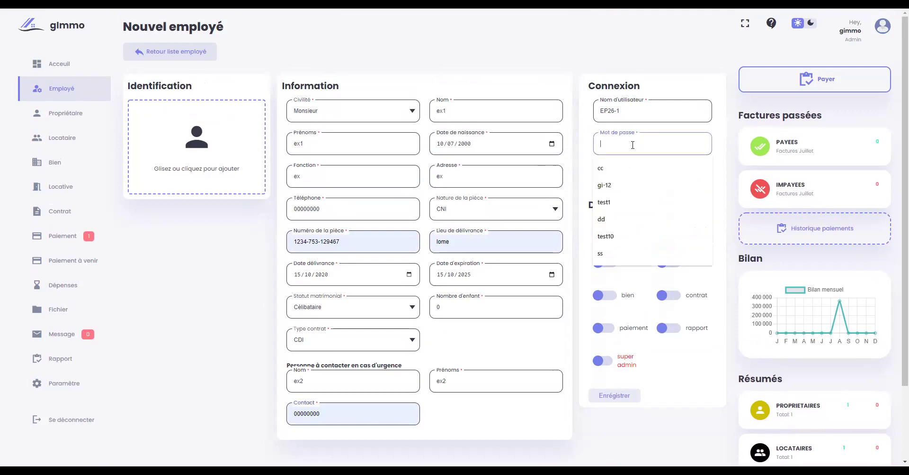
type("ex")
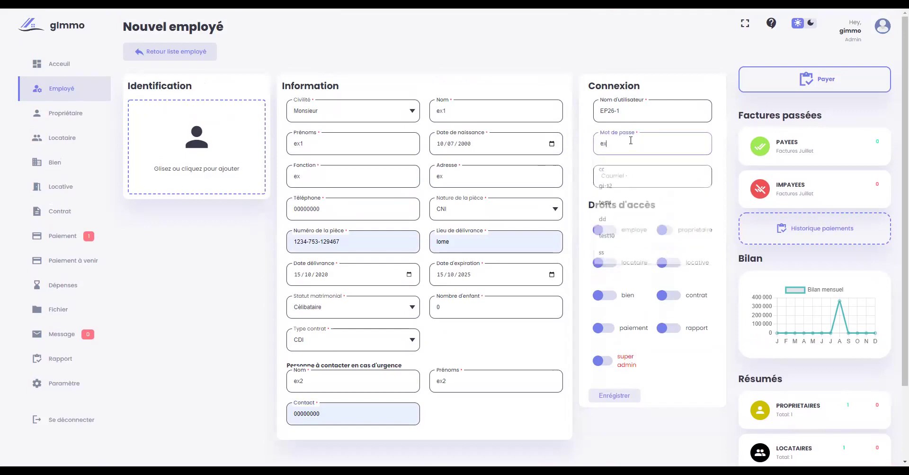
left_click(645, 176)
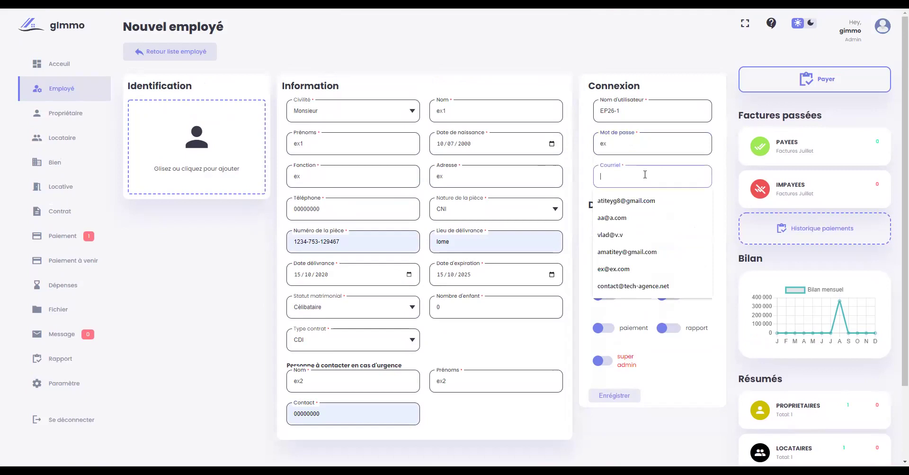
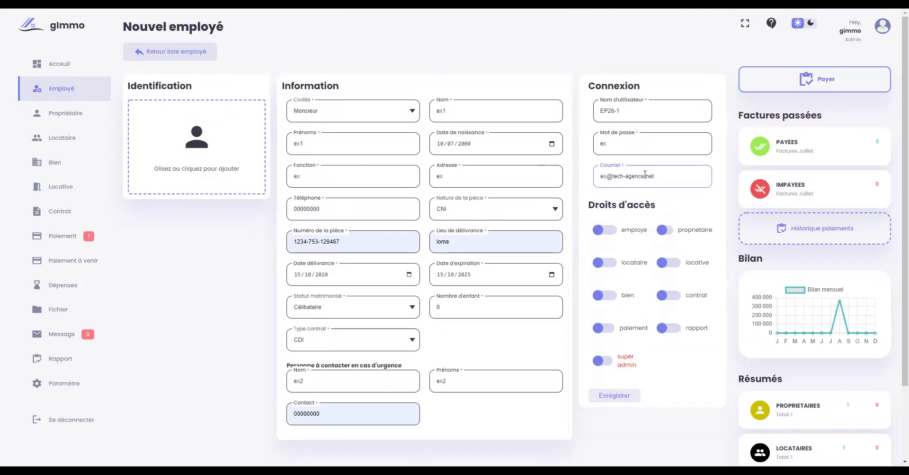
scroll(568, 213, "down", 2)
scroll(490, 241, "up", 2)
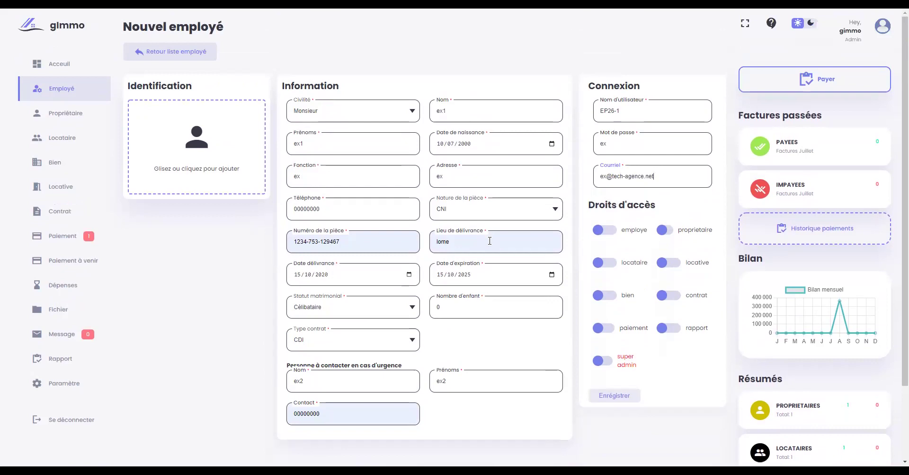
- Switch on the employe, proprietaire and locataire access rights for the new employee
left_click(603, 232)
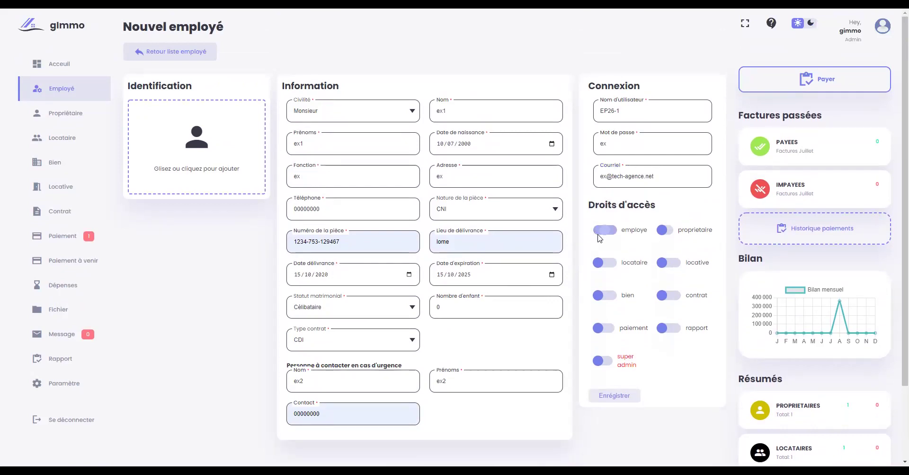
left_click(601, 233)
scroll(693, 305, "down", 1)
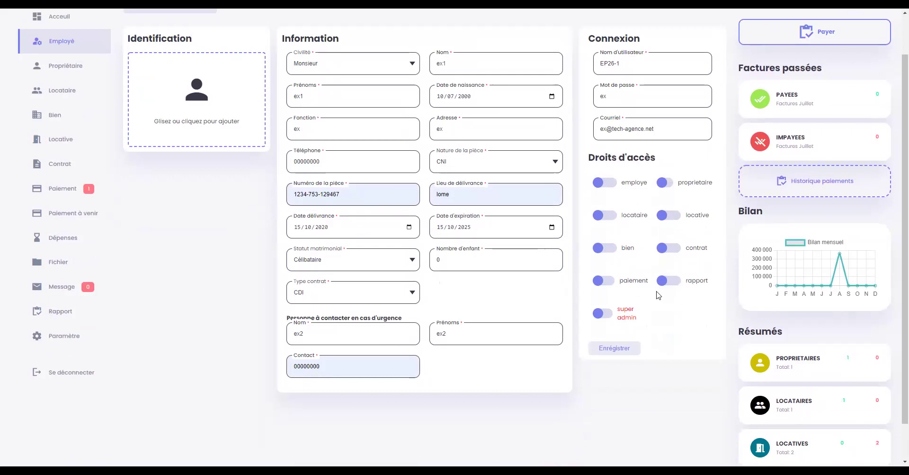
left_click(606, 184)
left_click(665, 183)
left_click(608, 217)
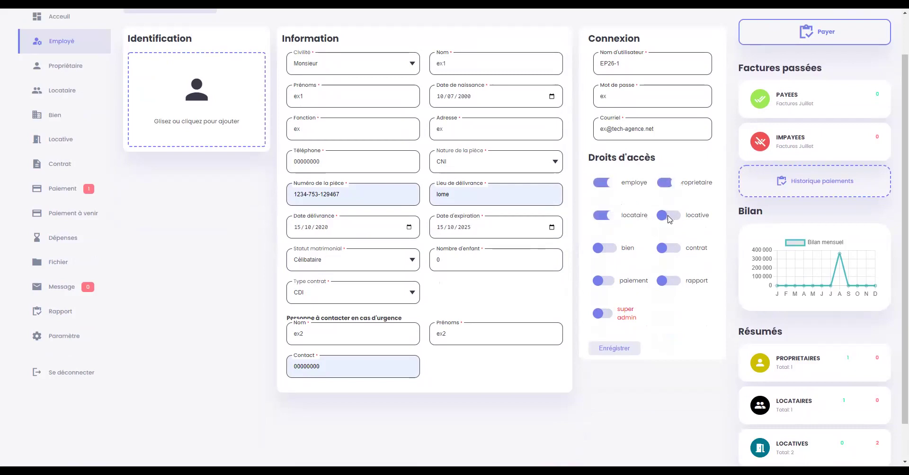
scroll(645, 245, "down", 1)
scroll(644, 254, "down", 1)
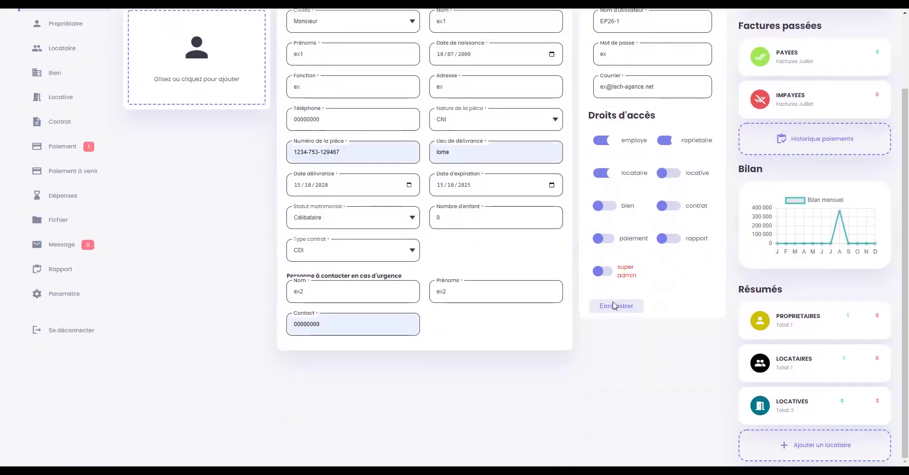
scroll(485, 282, "up", 3)
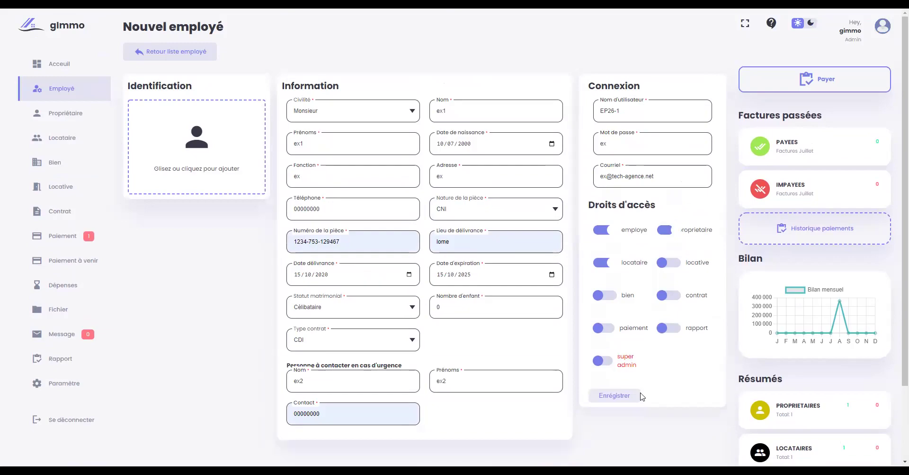
- Save the employee and verify record EP26-1 for EX1 ex1 in the employee list
left_click(619, 396)
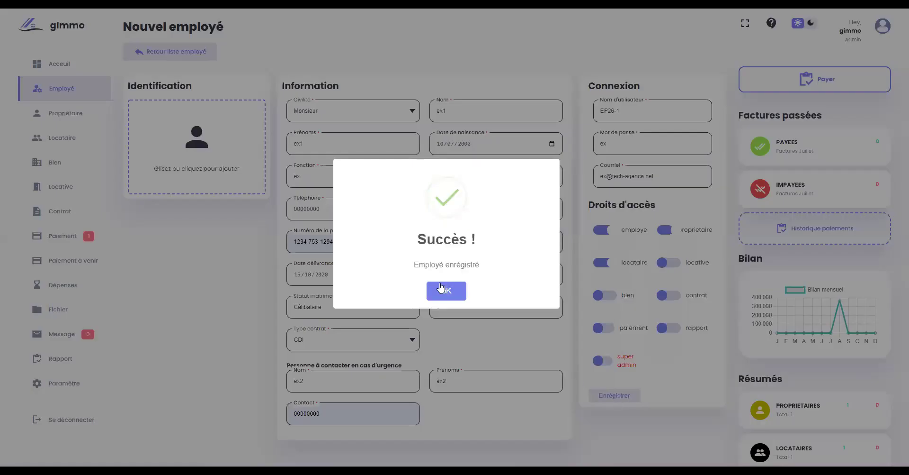
left_click(448, 294)
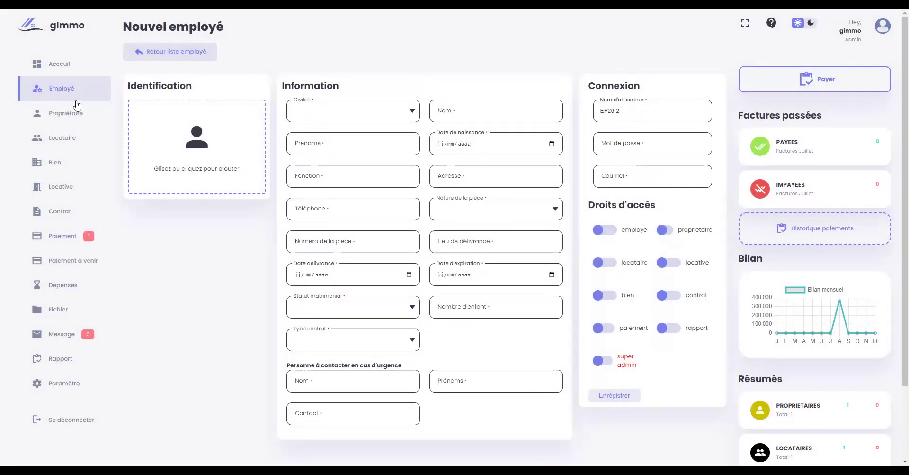
left_click(75, 96)
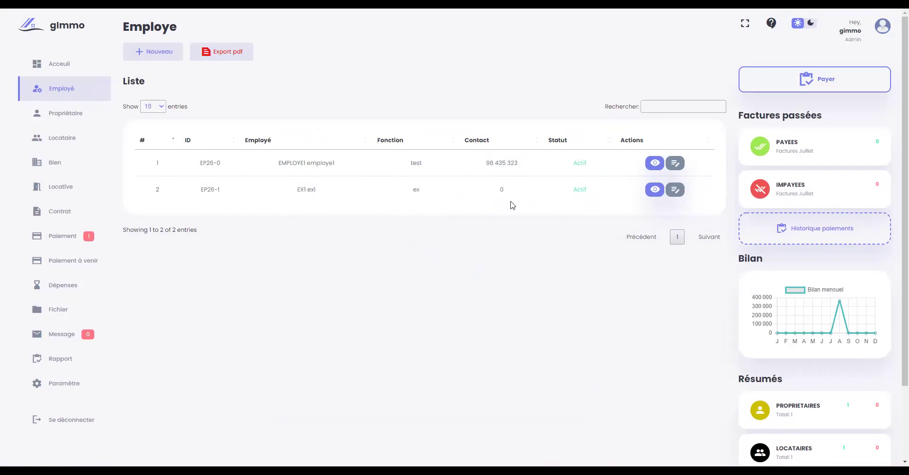
left_click(656, 190)
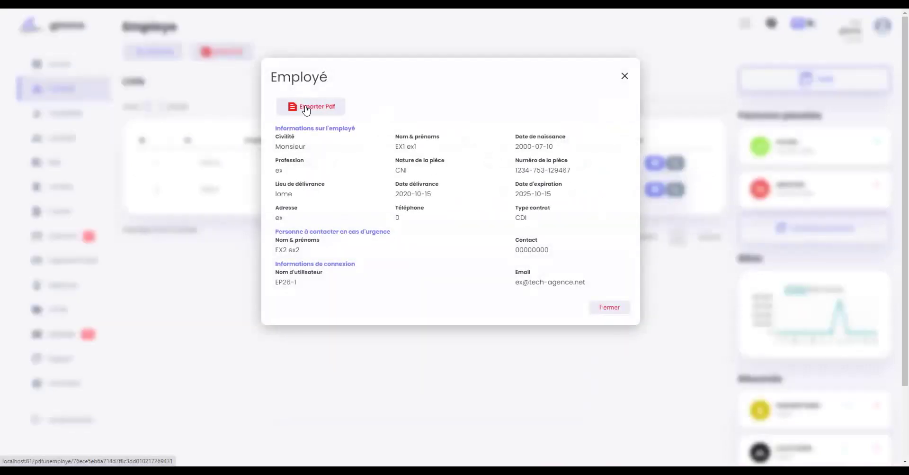
left_click(625, 77)
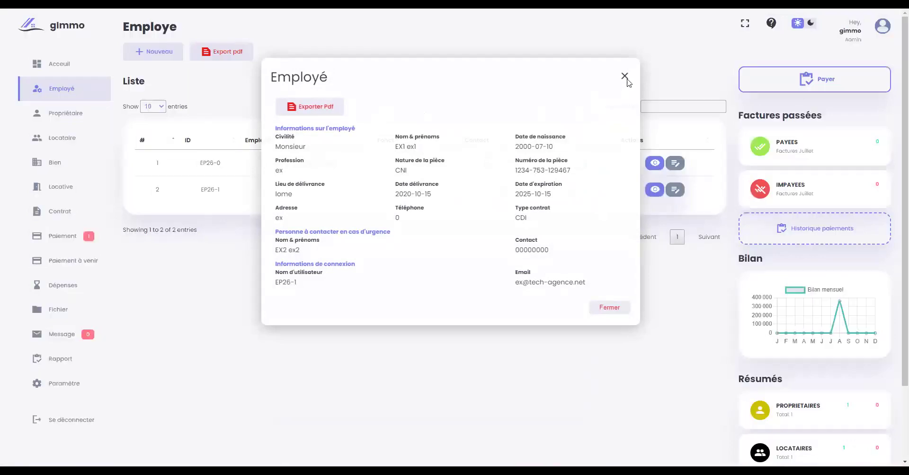
left_click(675, 190)
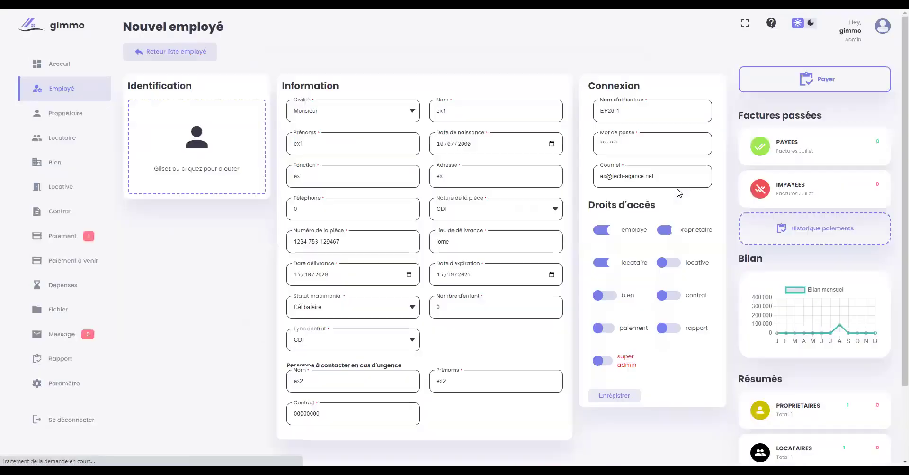
key("Return")
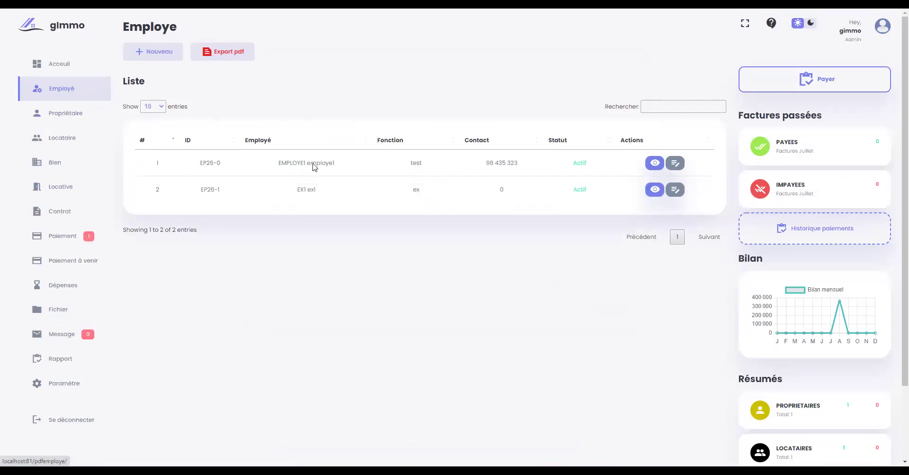
- Start a new owner with civility Monsieur, surname p2 and first name p2
left_click(65, 118)
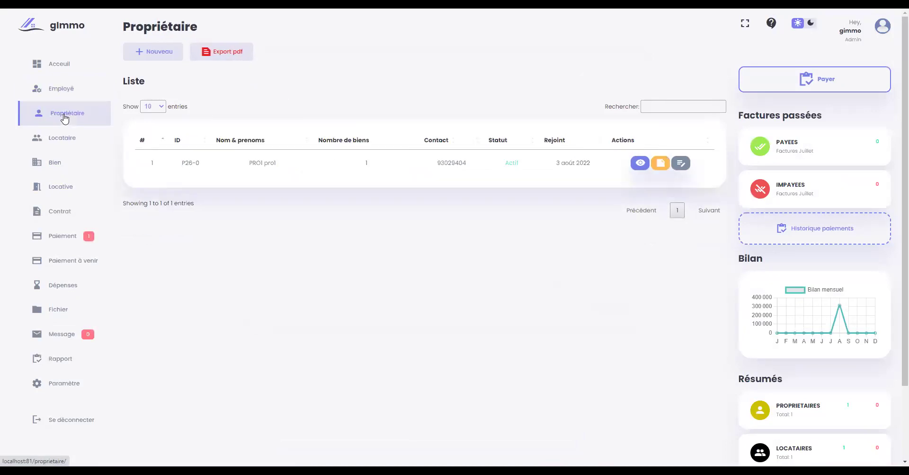
left_click(154, 54)
left_click(350, 118)
left_click(359, 135)
left_click(479, 112)
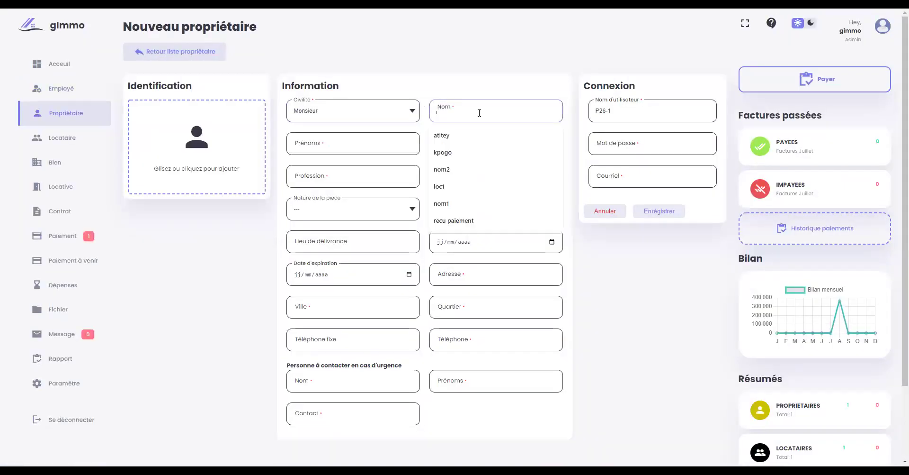
type("p2")
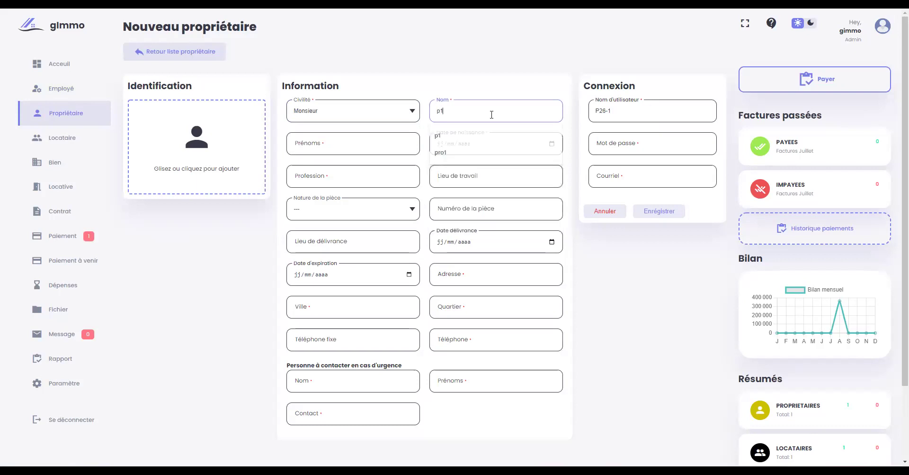
left_click(377, 141)
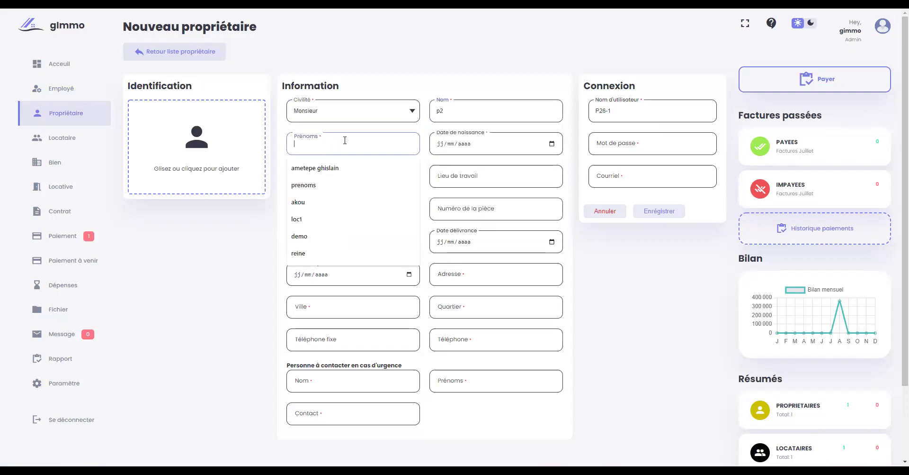
type("p2")
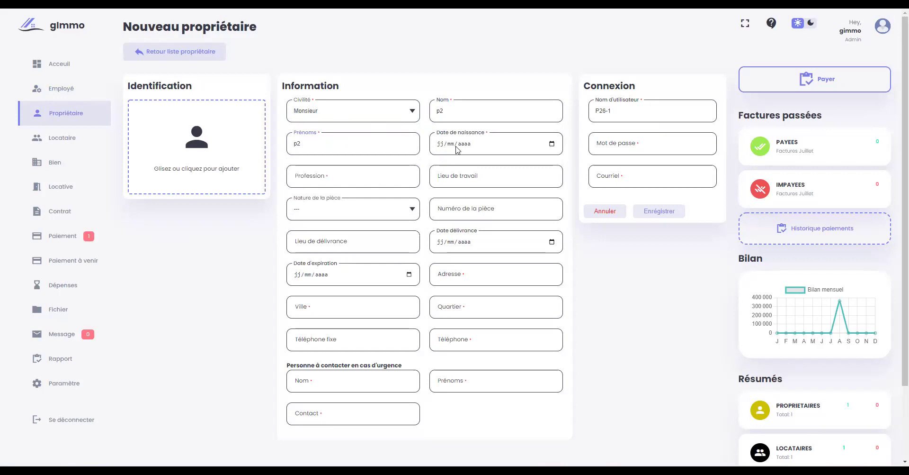
- Enter the owner's birth date 10/10/2000 and profession p2
left_click(441, 144)
type("12/10/2000")
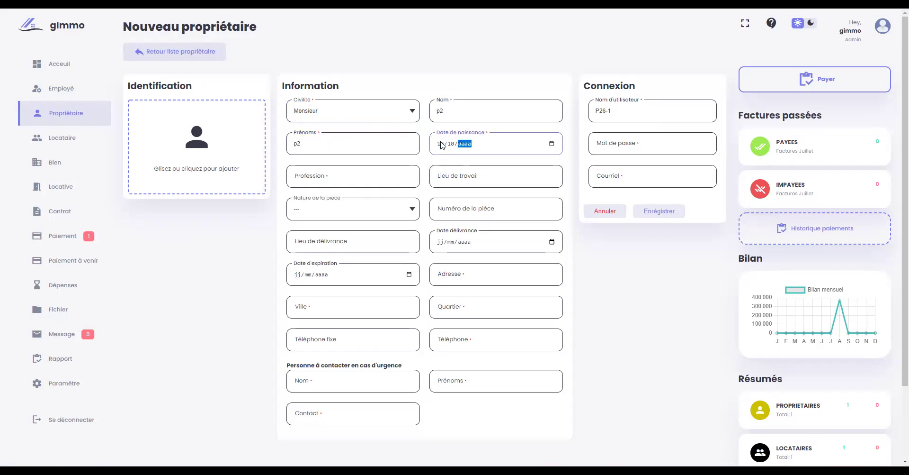
left_click(359, 177)
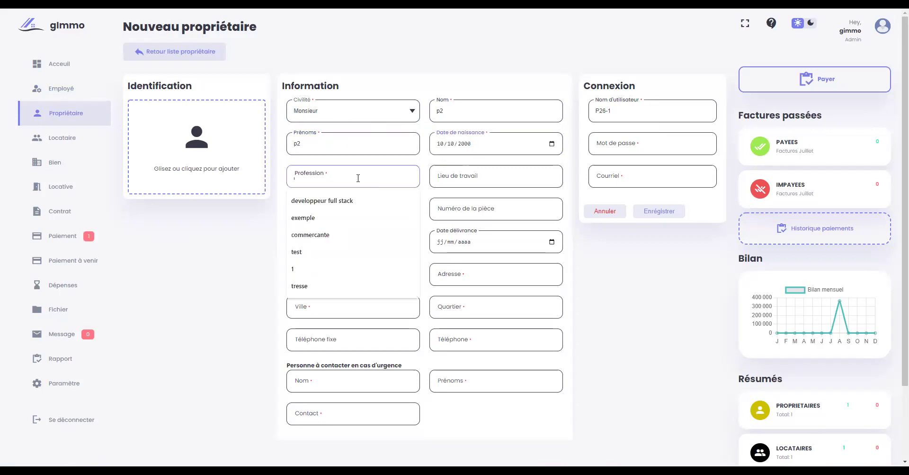
type("p2")
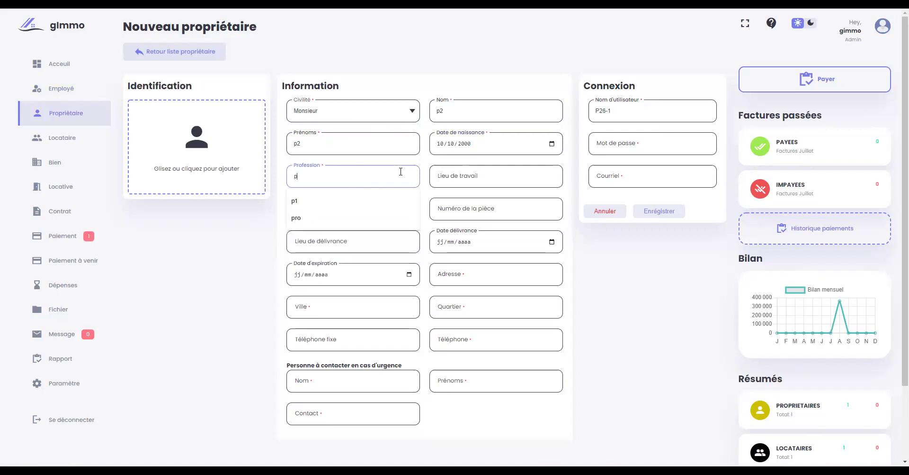
left_click(454, 174)
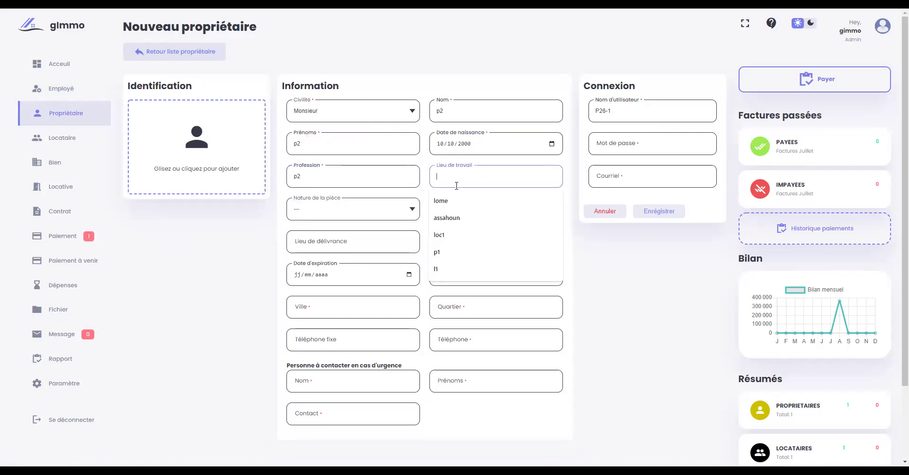
- Set workplace lome and a CNI issued in lome 10/10/2020, expiring 10/10/2025
left_click(459, 201)
left_click(368, 211)
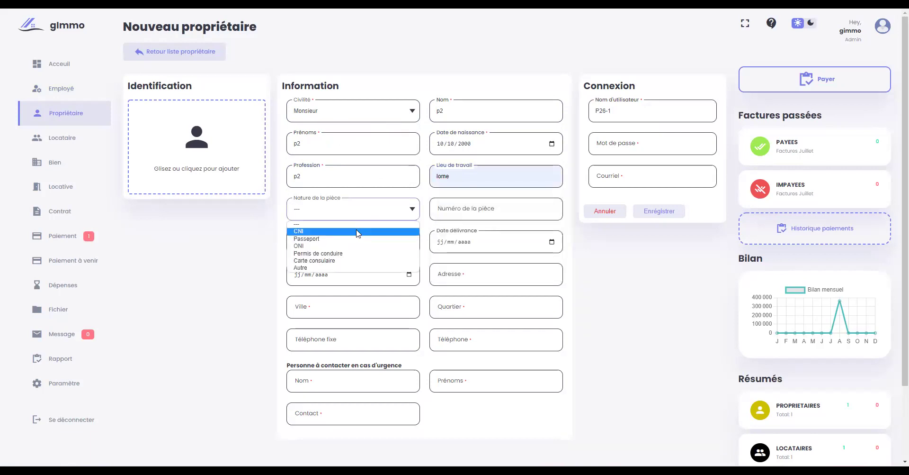
left_click(358, 232)
left_click(471, 207)
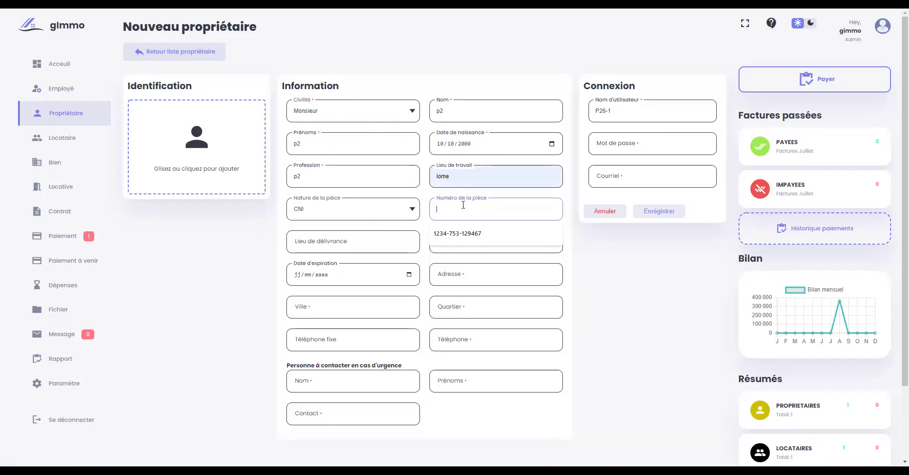
left_click(453, 235)
left_click(330, 245)
left_click(317, 268)
left_click(440, 245)
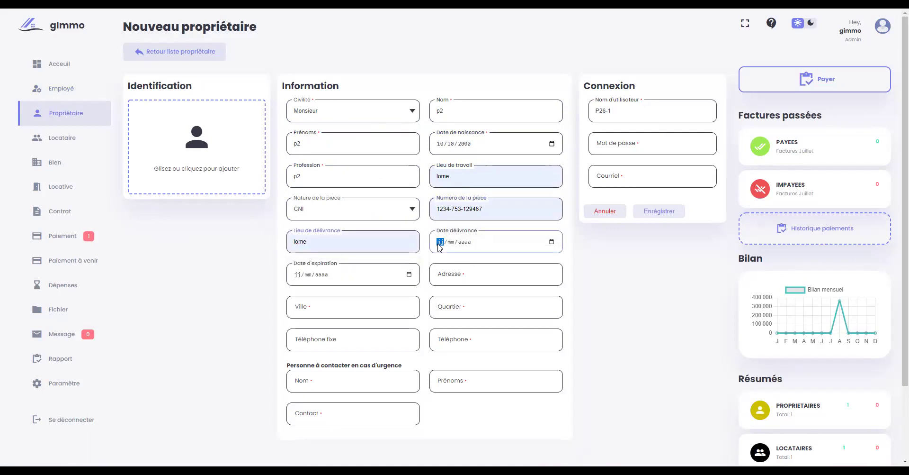
type("10/10/0020")
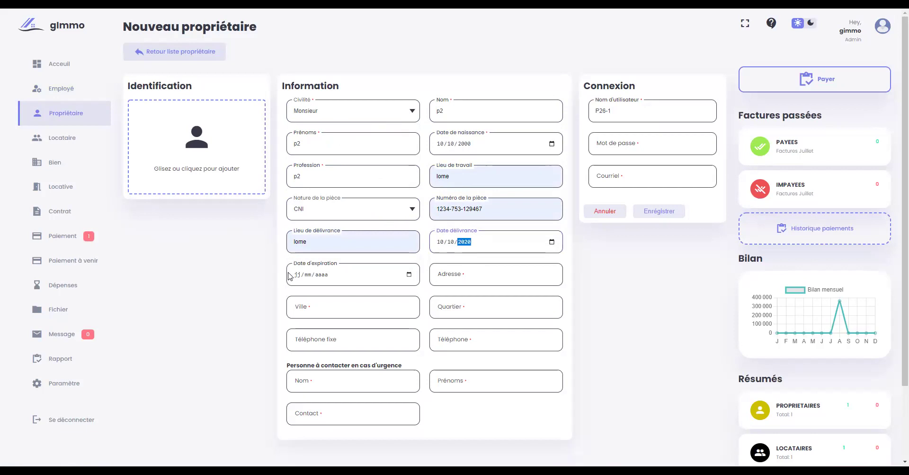
left_click(297, 274)
type("10102")
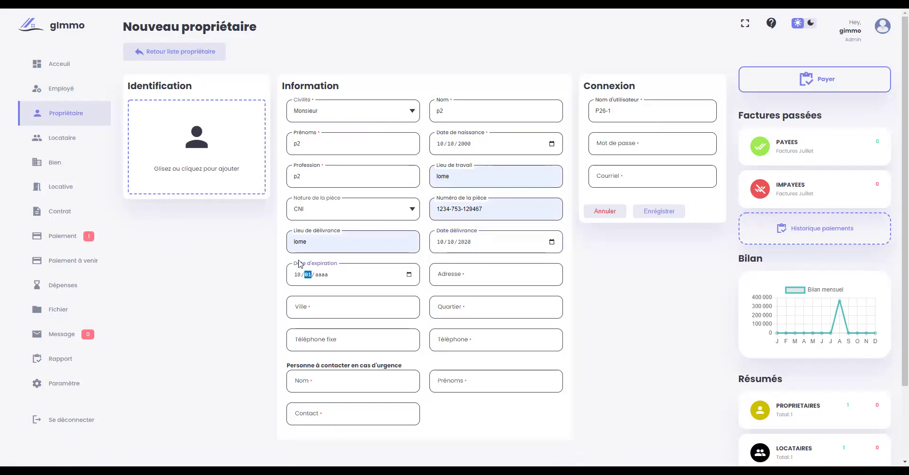
- Fill the owner's address, set the city to lome and enter the district
left_click(467, 278)
type("lome")
key("Tab")
left_click(331, 331)
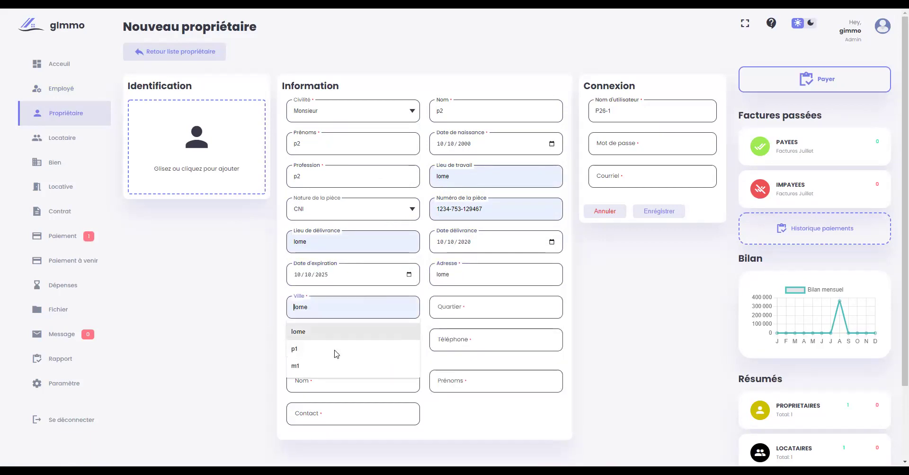
left_click(444, 303)
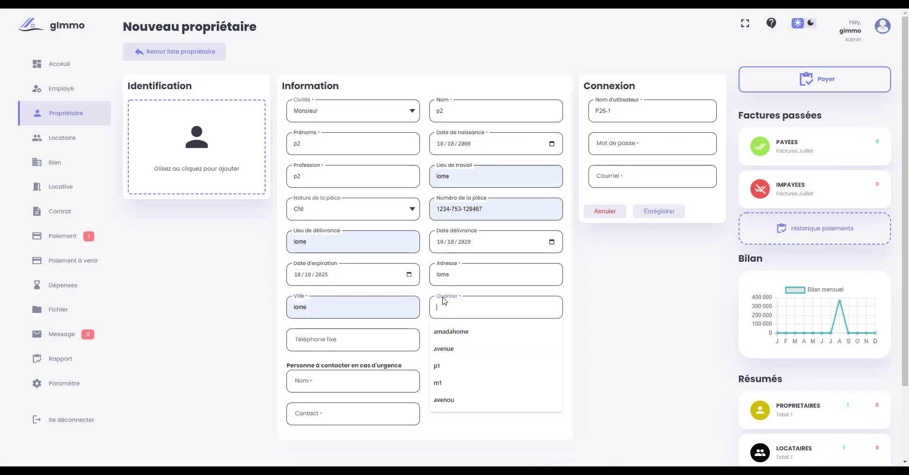
left_click(455, 273)
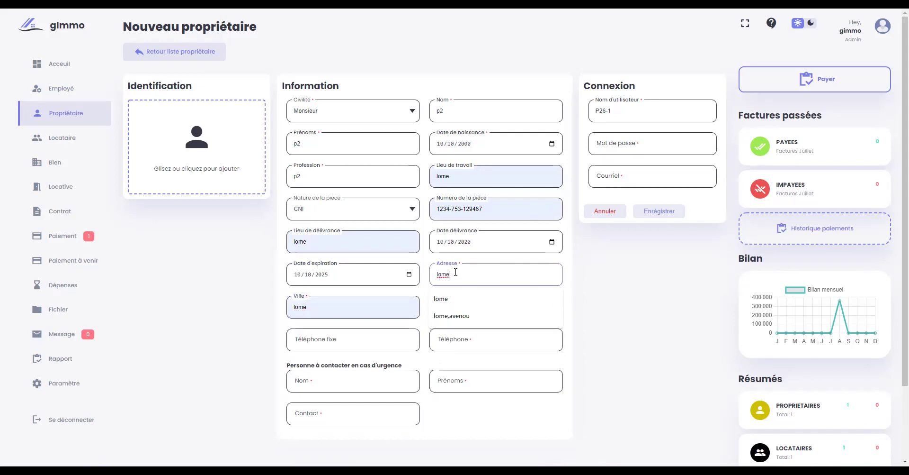
type(",agbalepedo")
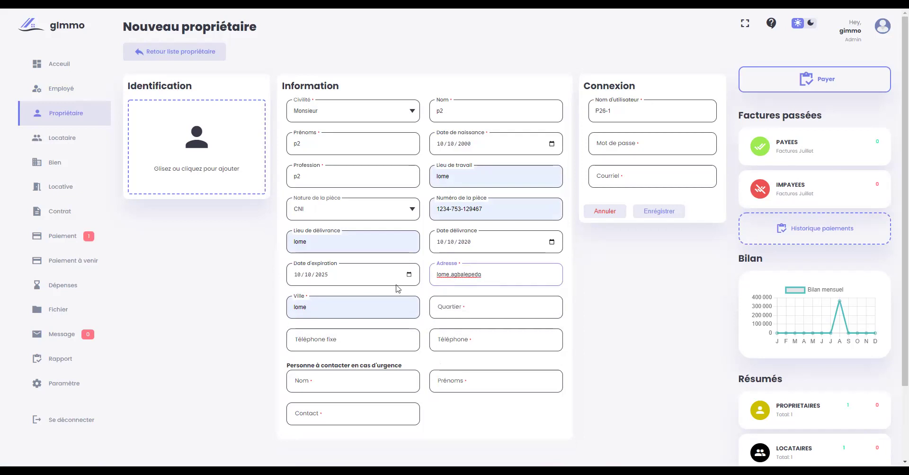
left_click(490, 300)
type("a")
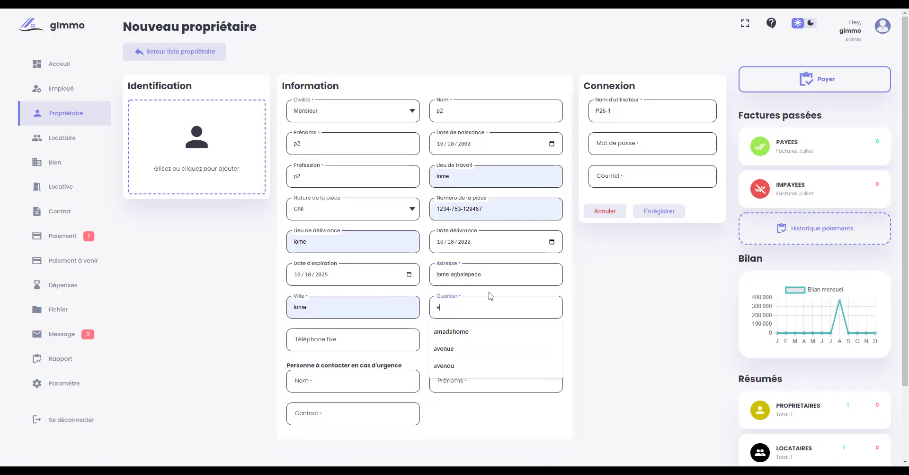
type("gn")
key("BackSpace")
type("ba")
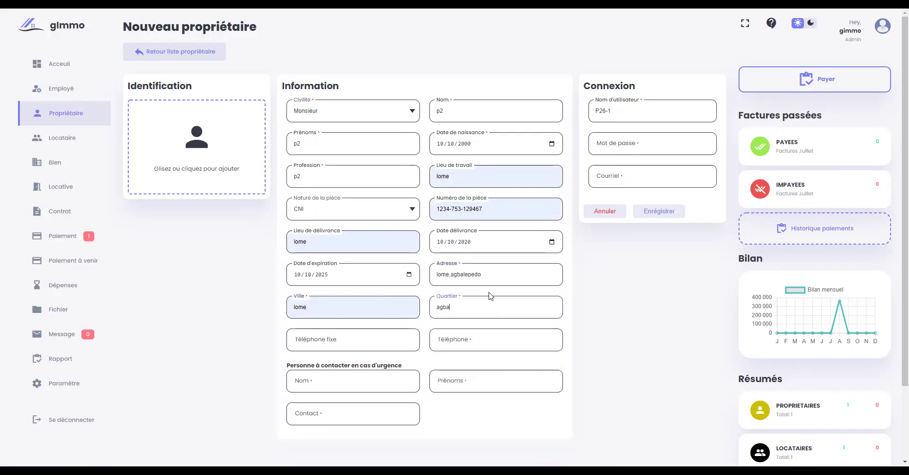
type("lepado")
scroll(474, 294, "down", 2)
- Enter placeholder landline and mobile numbers and emergency contact p3 p3 with a suggested phone
left_click(337, 255)
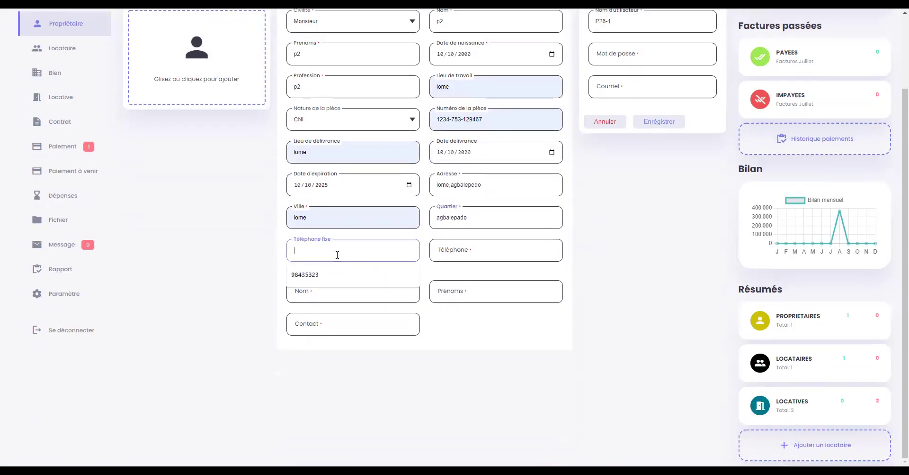
type("0000")
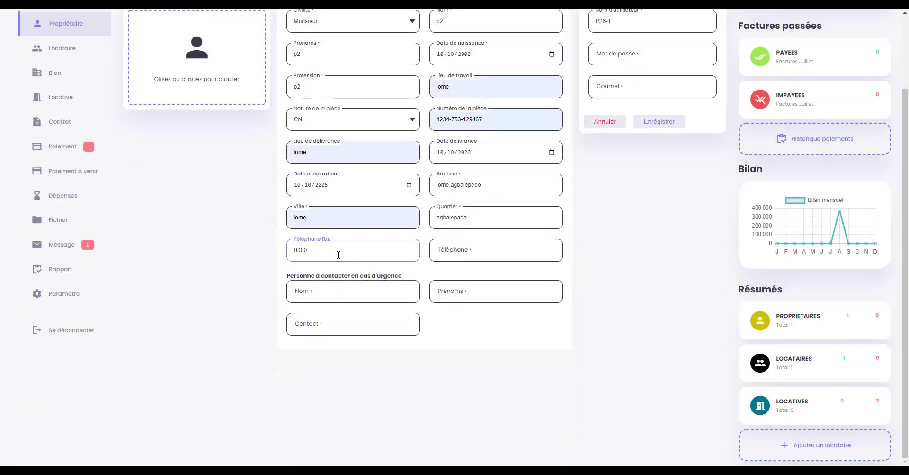
type("0000")
left_click(466, 253)
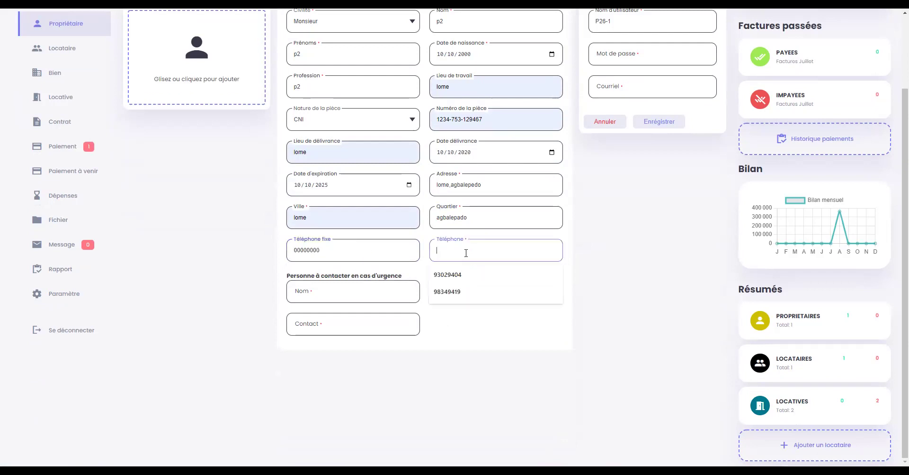
type("00000000")
left_click(312, 246)
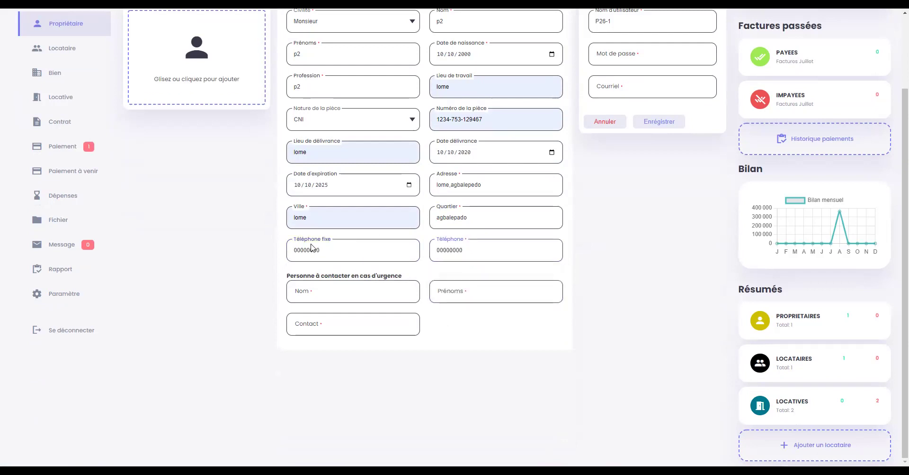
left_click(337, 296)
type("p3")
left_click(431, 291)
type("p3")
key("Tab")
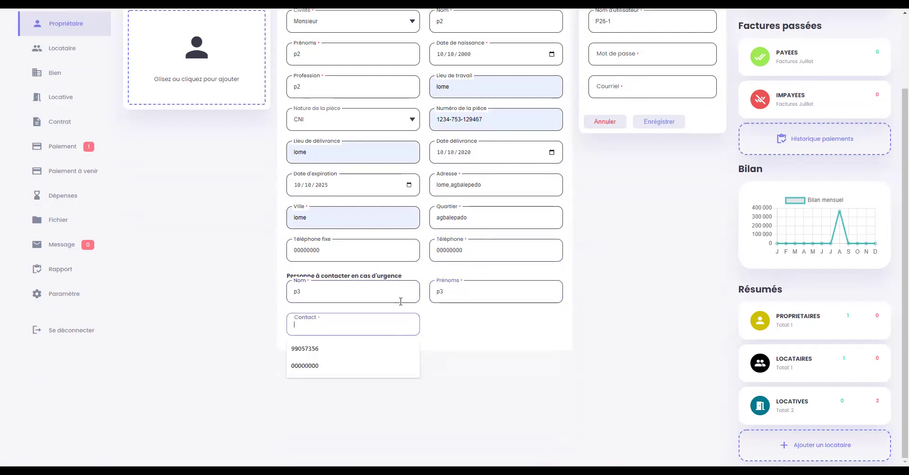
left_click(313, 366)
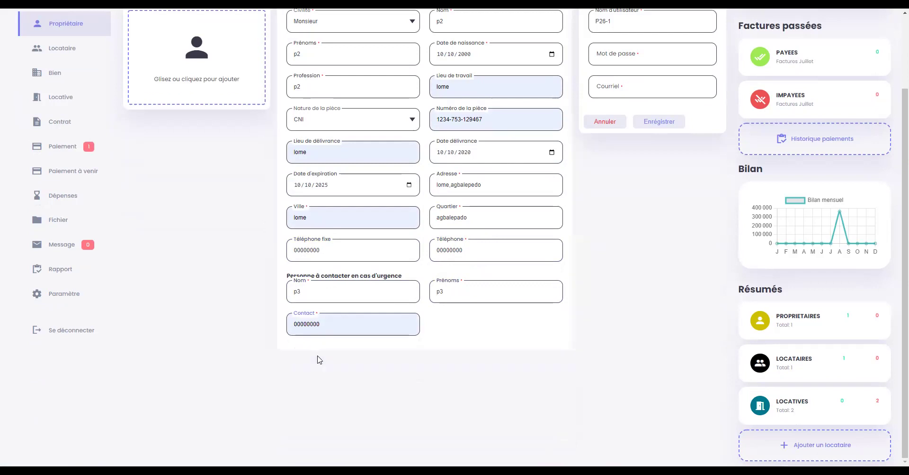
scroll(320, 360, "up", 2)
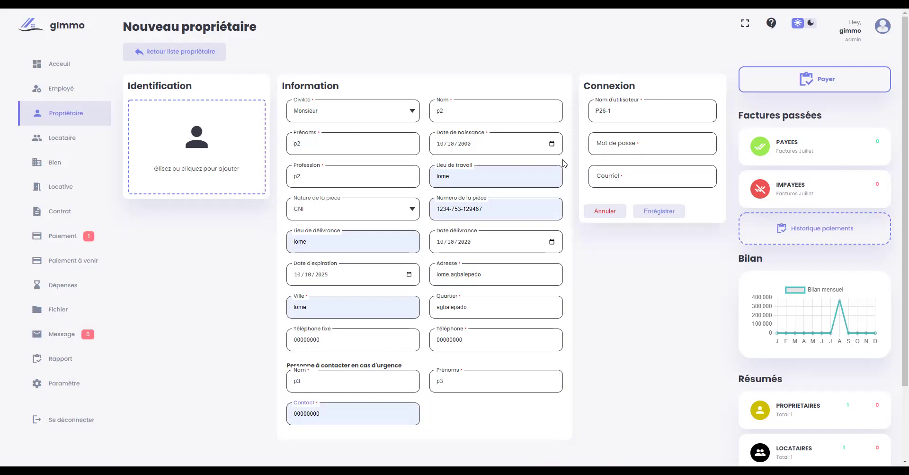
- Add the owner's account password and e-mail, then save owner P26-1
left_click(618, 148)
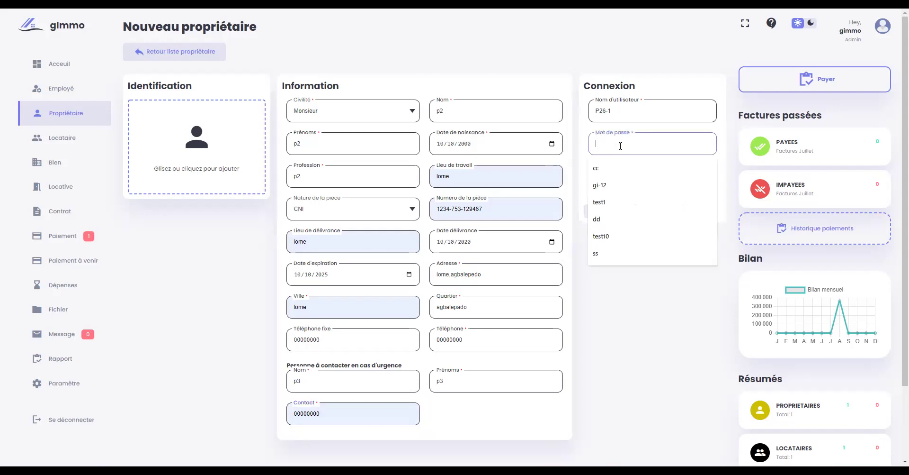
type("p2")
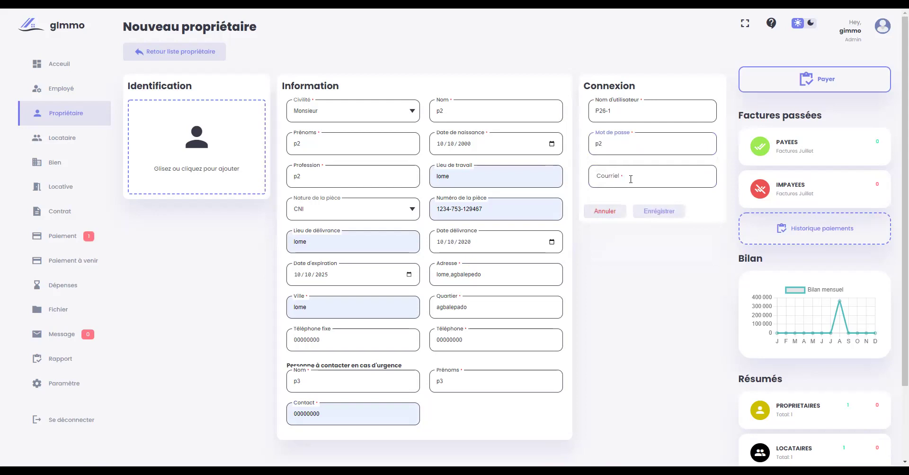
left_click(630, 176)
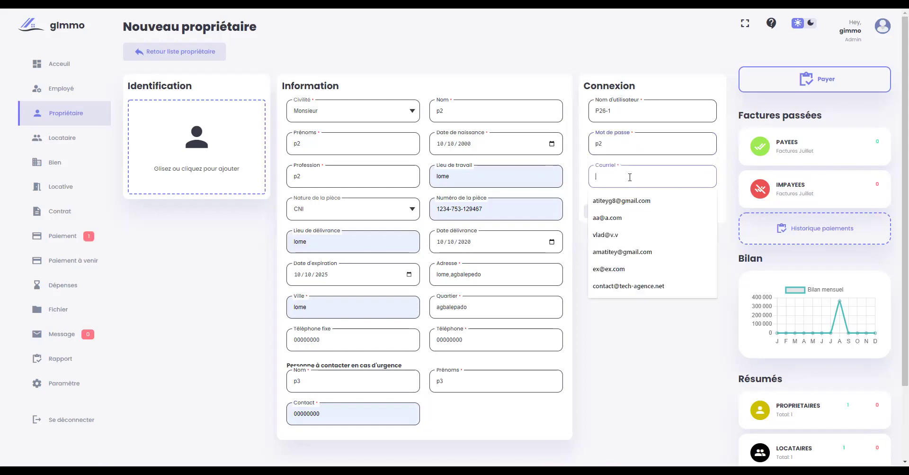
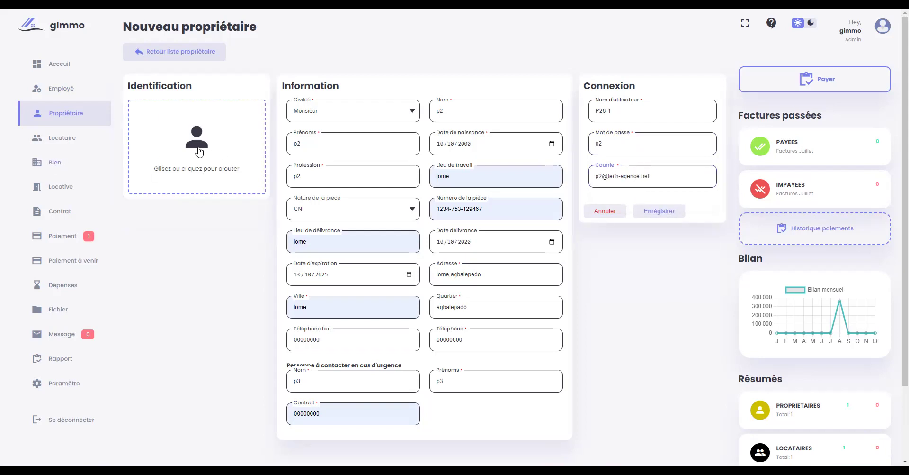
left_click(656, 212)
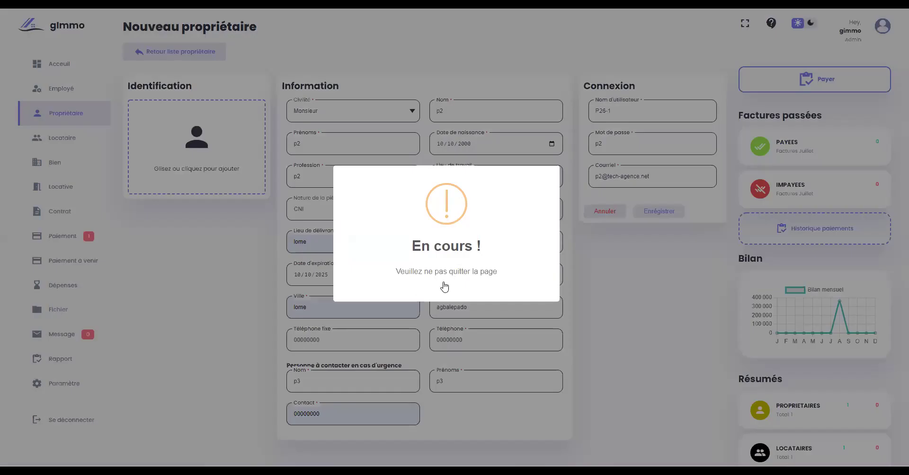
left_click(443, 288)
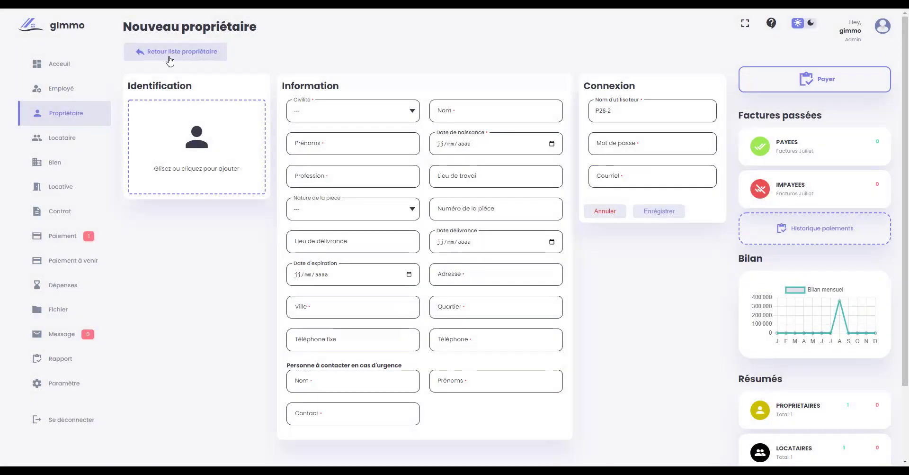
- Back in the owner list, review owner P2 p2's details and close them
left_click(169, 58)
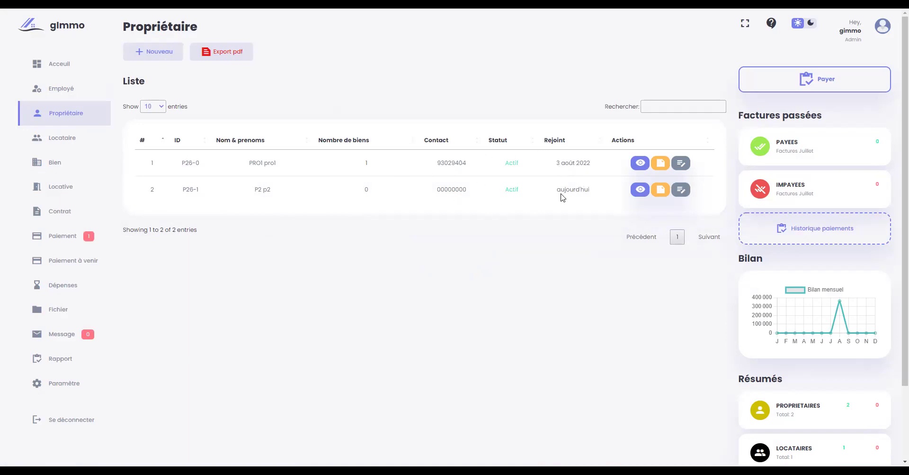
left_click(640, 189)
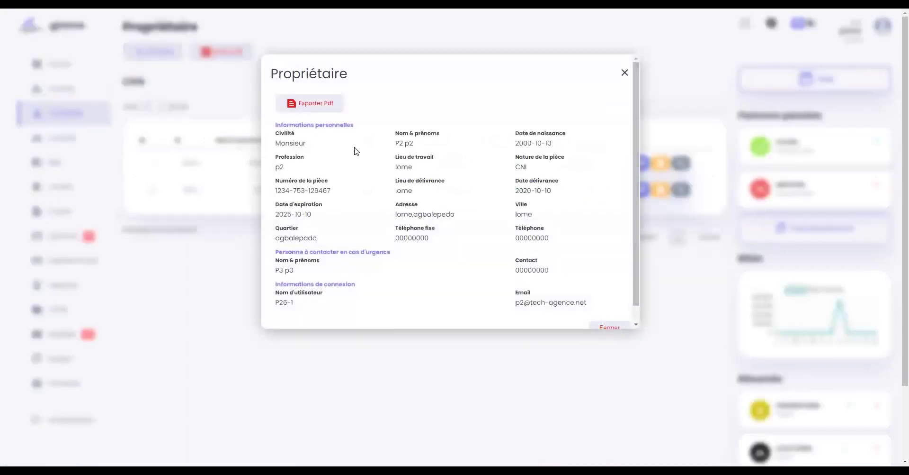
scroll(540, 189, "down", 1)
scroll(348, 193, "up", 1)
left_click(626, 73)
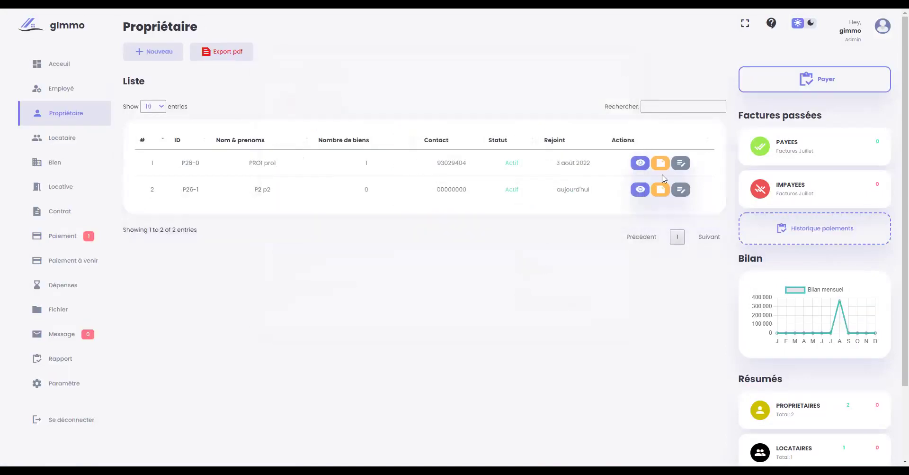
left_click(660, 190)
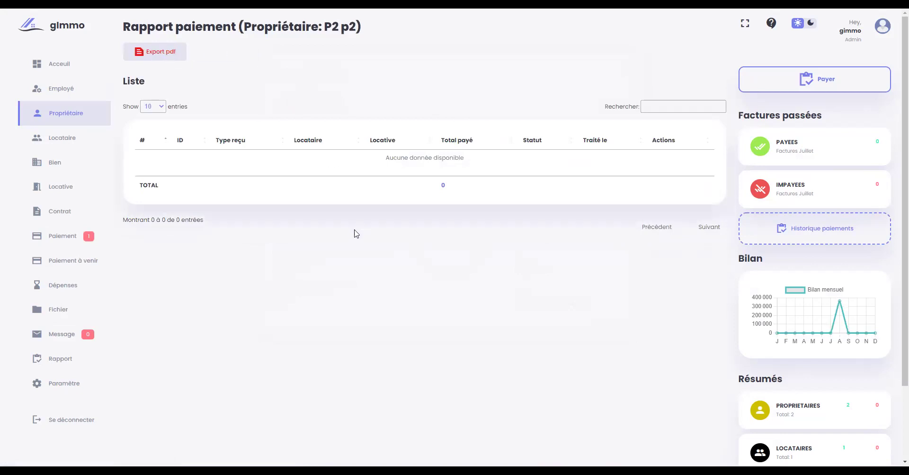
key("alt+Left")
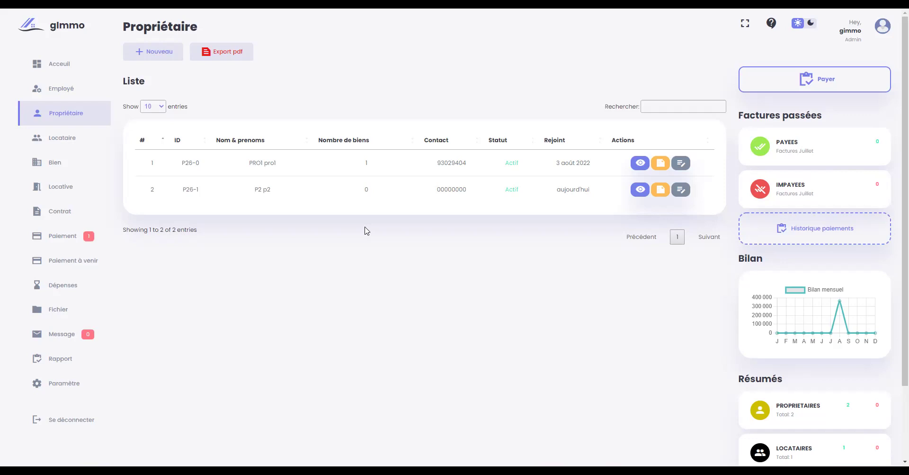
left_click(661, 189)
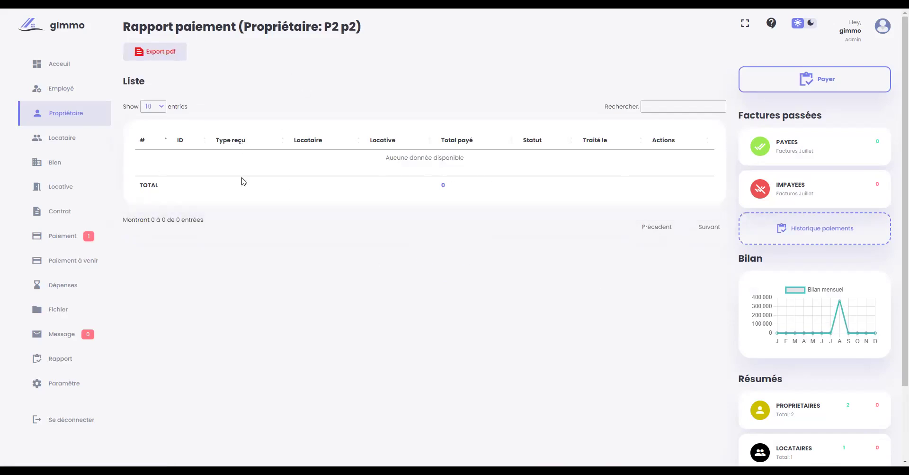
key("alt+Left")
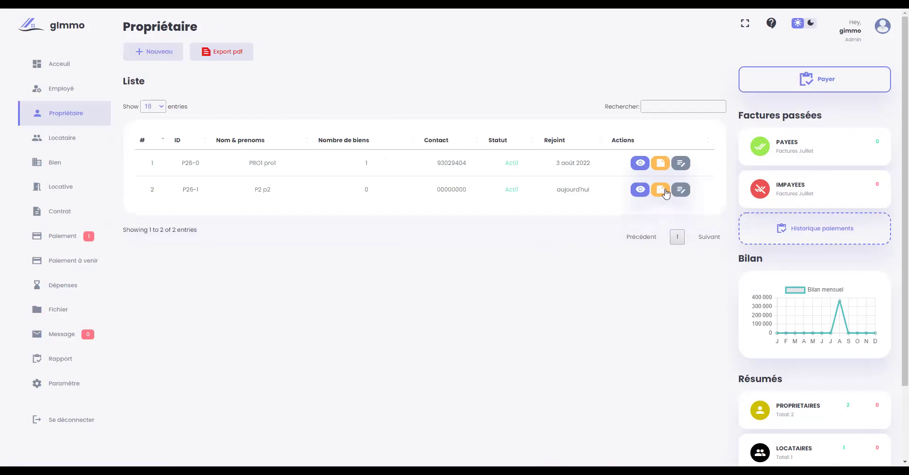
left_click(682, 191)
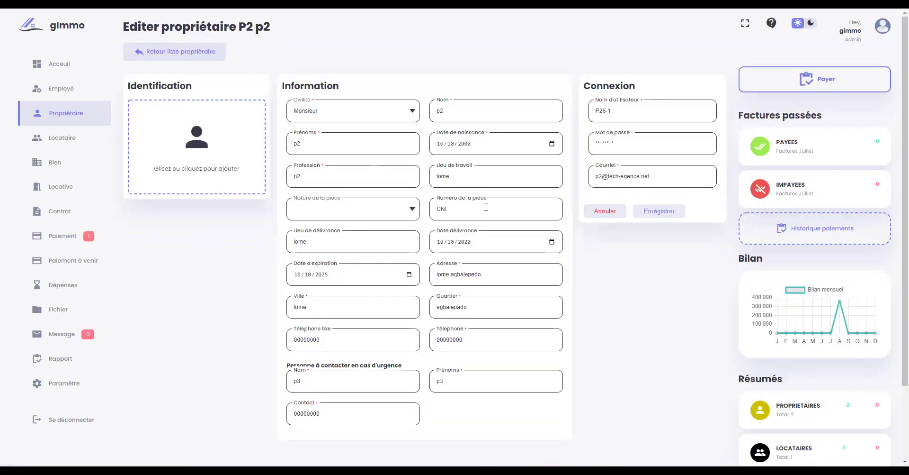
key("alt+Left")
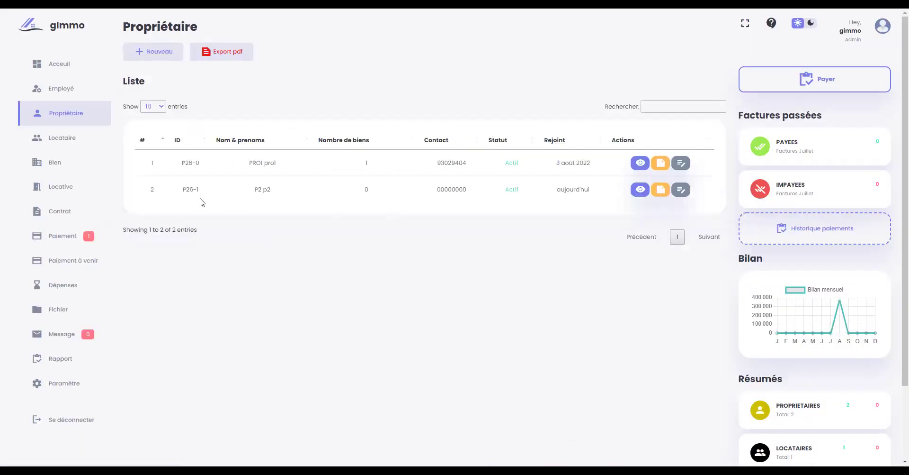
- Start a new tenant with civility Monsieur, last name l2 and first names l2
left_click(62, 141)
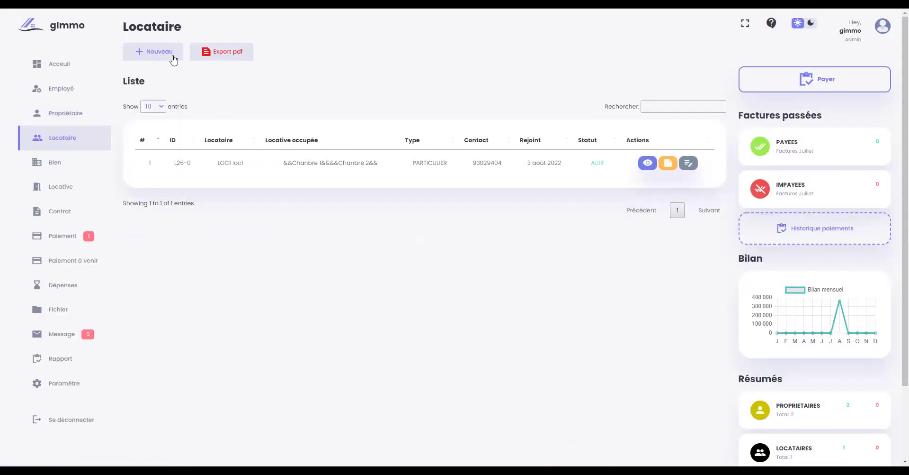
left_click(152, 52)
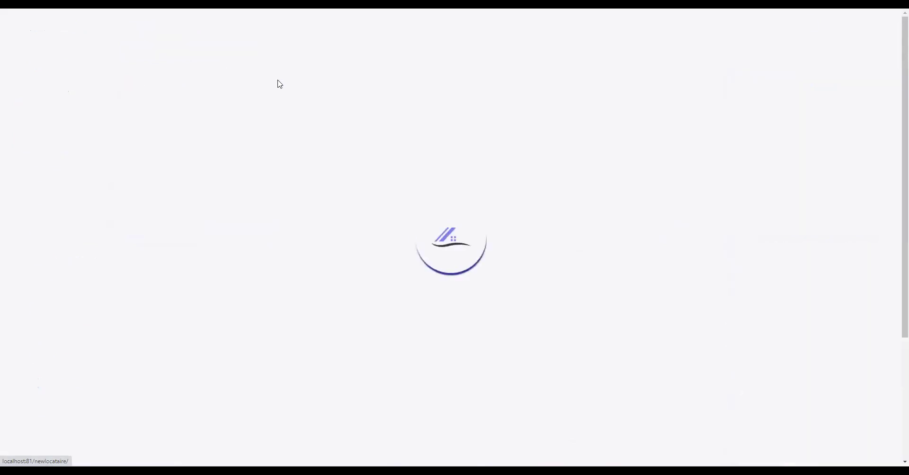
left_click(351, 144)
left_click(345, 163)
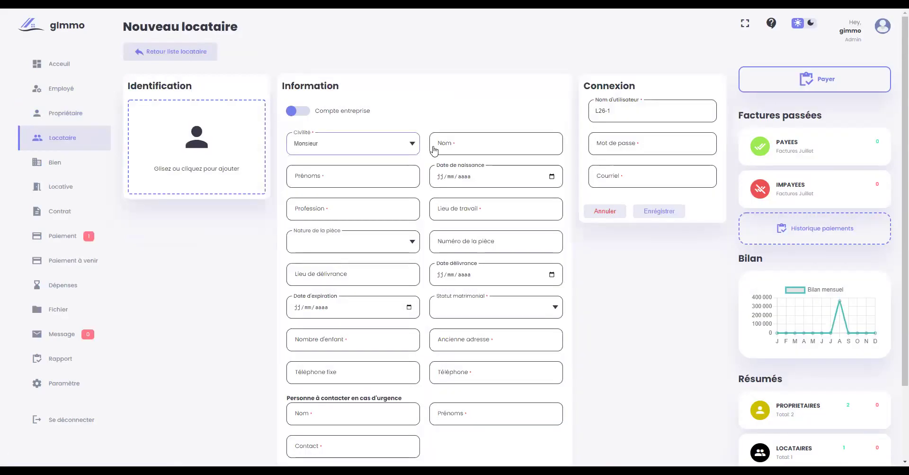
left_click(468, 141)
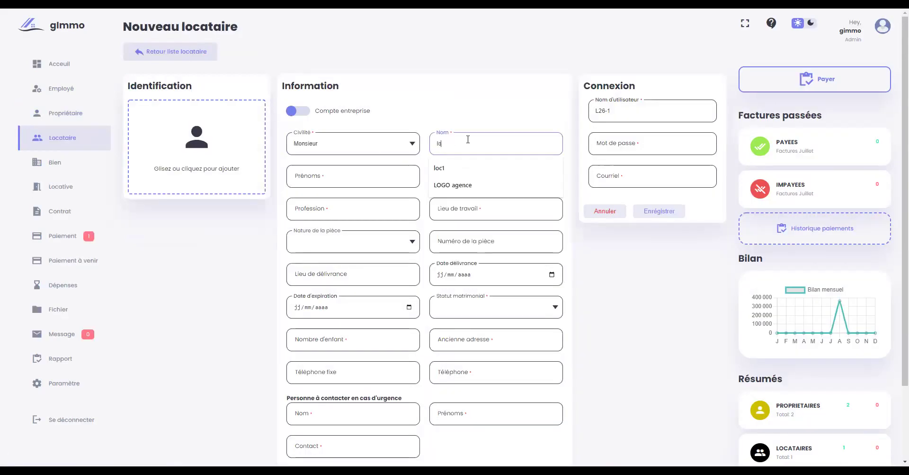
type("l2")
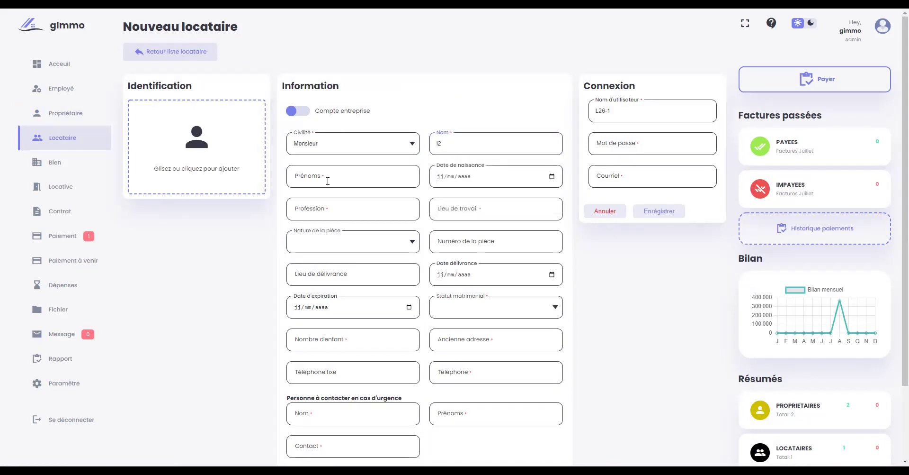
left_click(331, 179)
type("l2")
- Set birth date 10/10/2000, profession developpeur full stack and workplace lome
left_click(440, 177)
type("0810202")
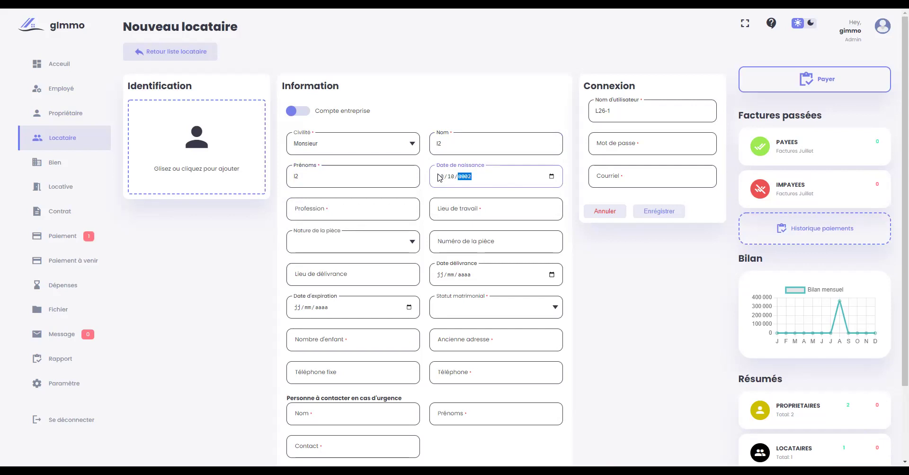
key("BackSpace")
type("2000")
left_click(351, 206)
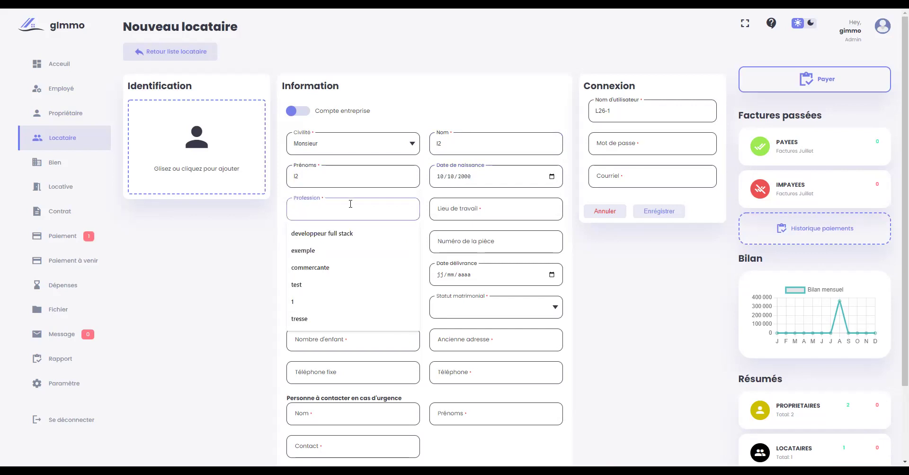
left_click(342, 234)
left_click(469, 211)
left_click(456, 233)
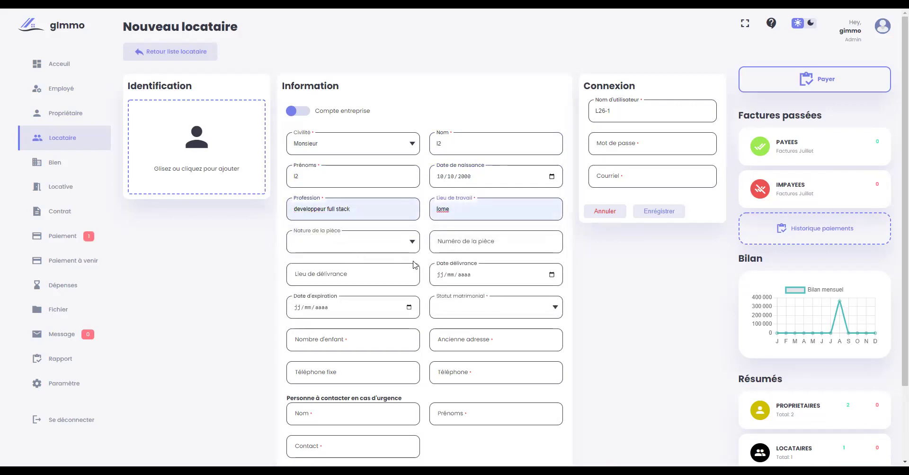
- Set marital status Célibataire, 0 children and previous address test
scroll(454, 281, "down", 2)
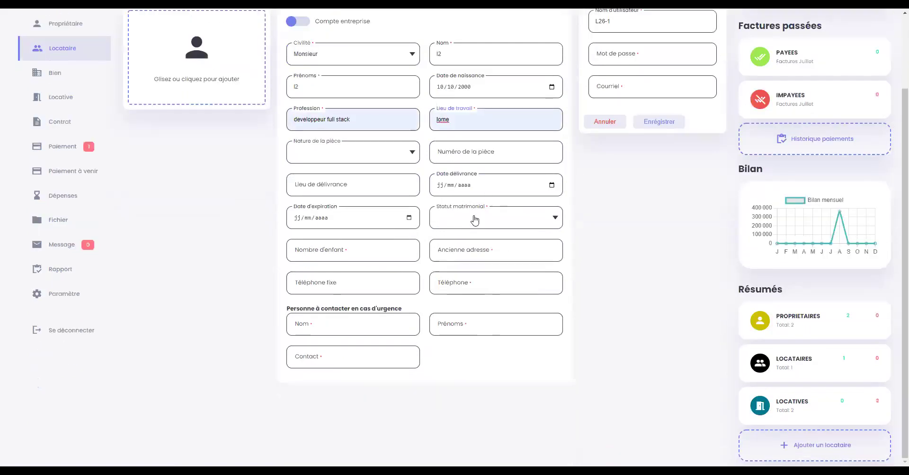
left_click(493, 224)
left_click(481, 239)
left_click(379, 244)
type("0")
left_click(488, 256)
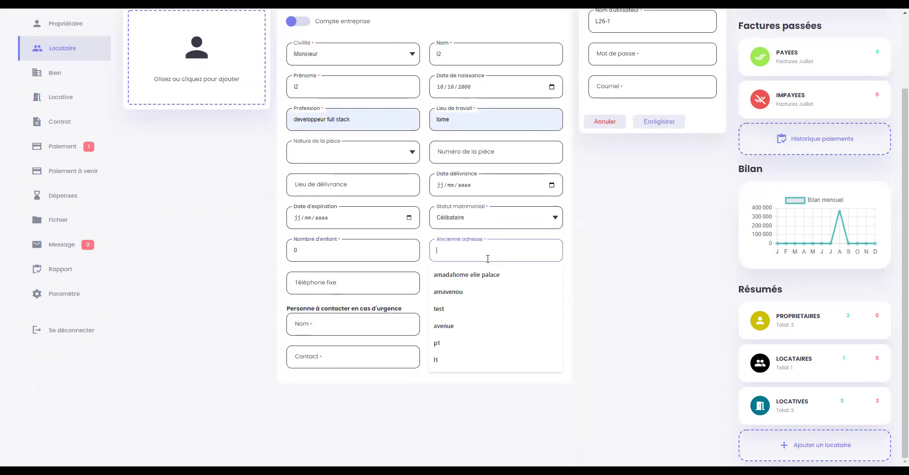
left_click(440, 308)
- Fill both the landline and mobile numbers with 00000000
left_click(352, 283)
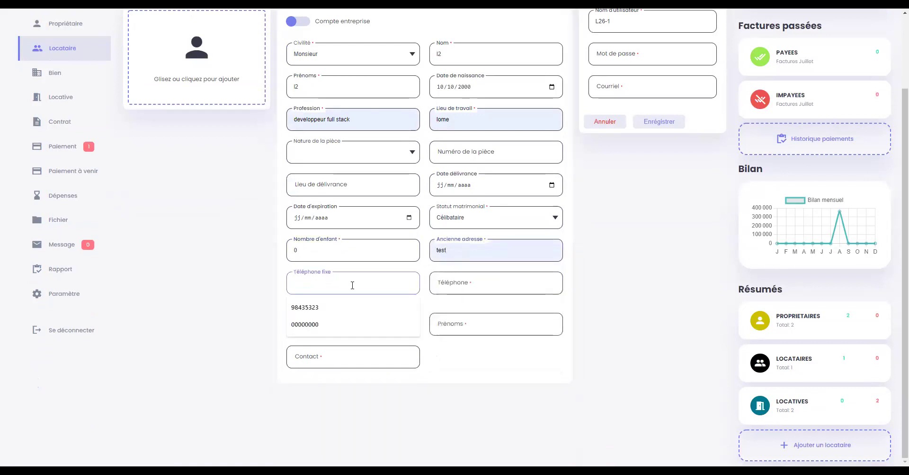
key("Down")
key("Down")
key("Return")
left_click(447, 302)
key("Up")
key("Down")
key("Up")
key("Return")
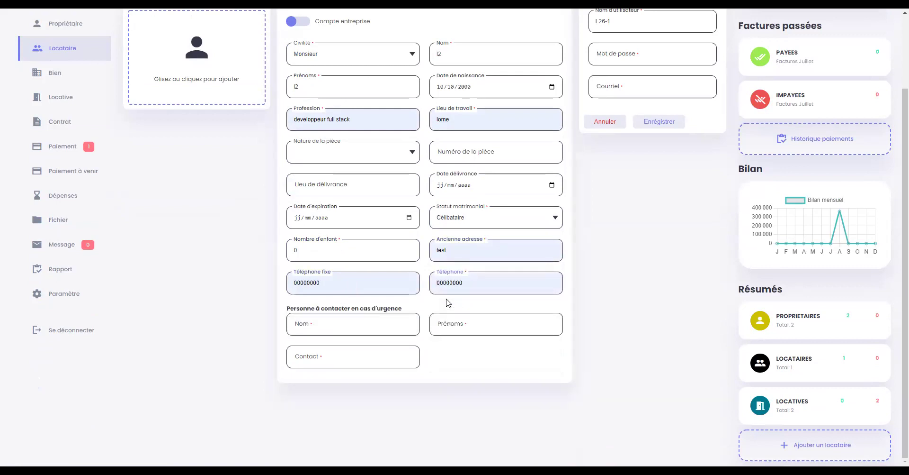
- Add emergency contact l3 l3 with contact number 00000000
left_click(331, 326)
type("l3")
left_click(463, 327)
type("l3")
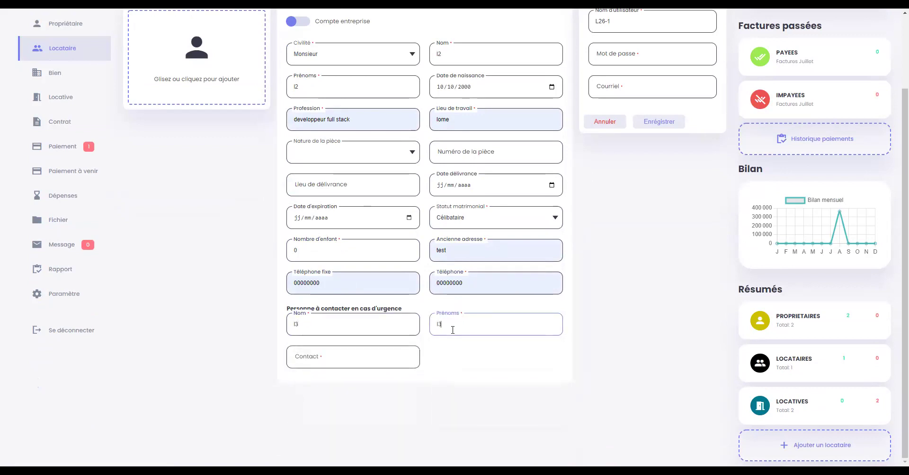
left_click(390, 358)
left_click(366, 397)
scroll(587, 250, "up", 2)
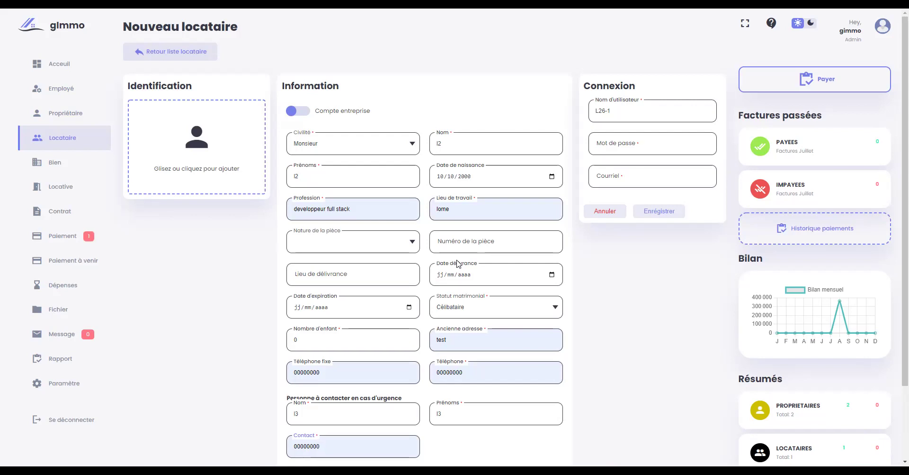
- Enter the tenant's login password and e-mail address in the Connexion panel
left_click(626, 145)
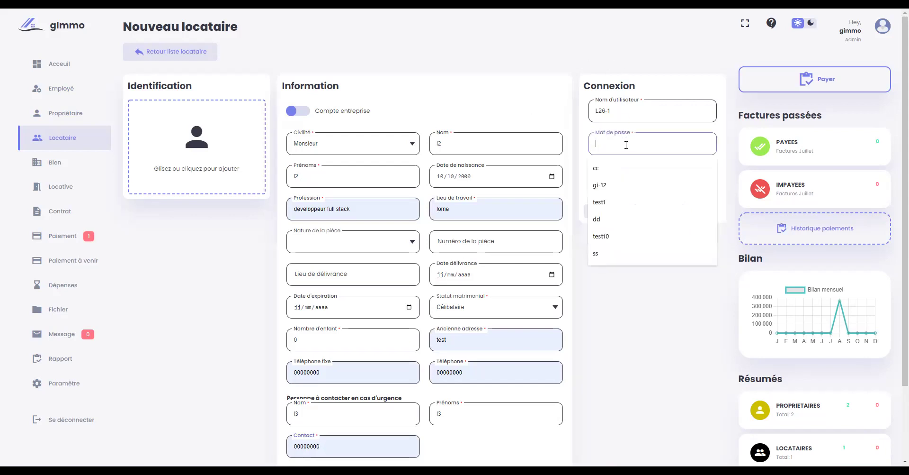
type("l1")
left_click(649, 169)
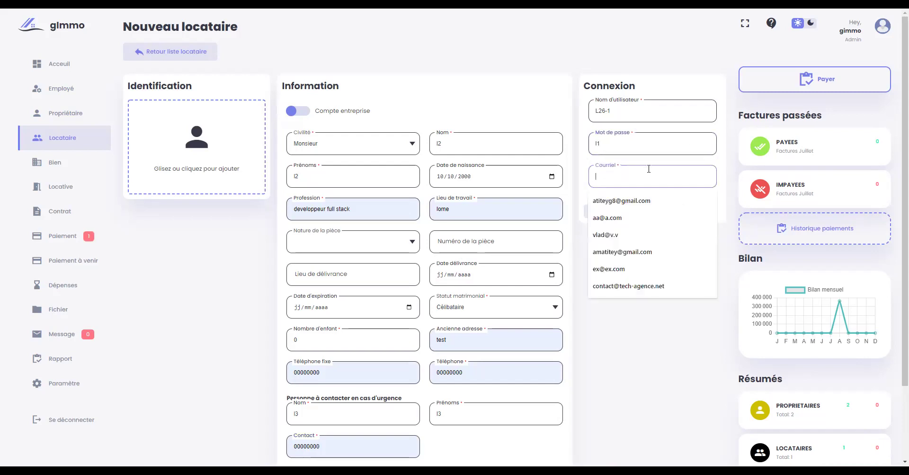
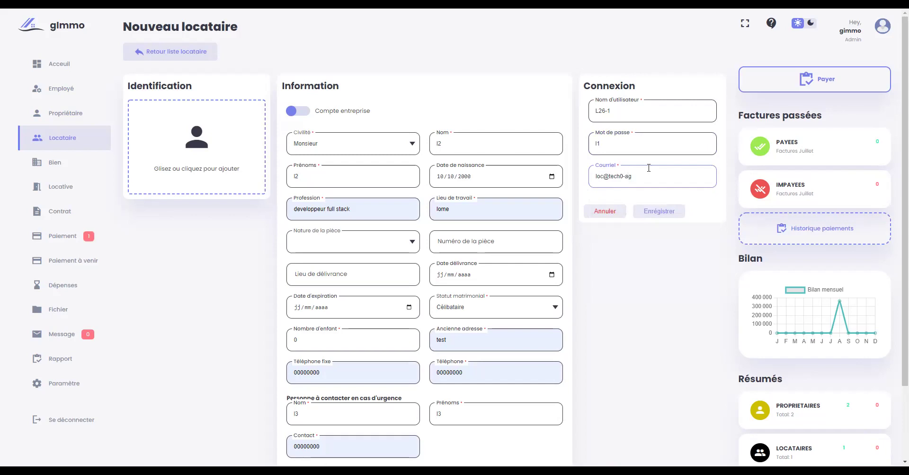
left_click(524, 105)
scroll(176, 146, "down", 2)
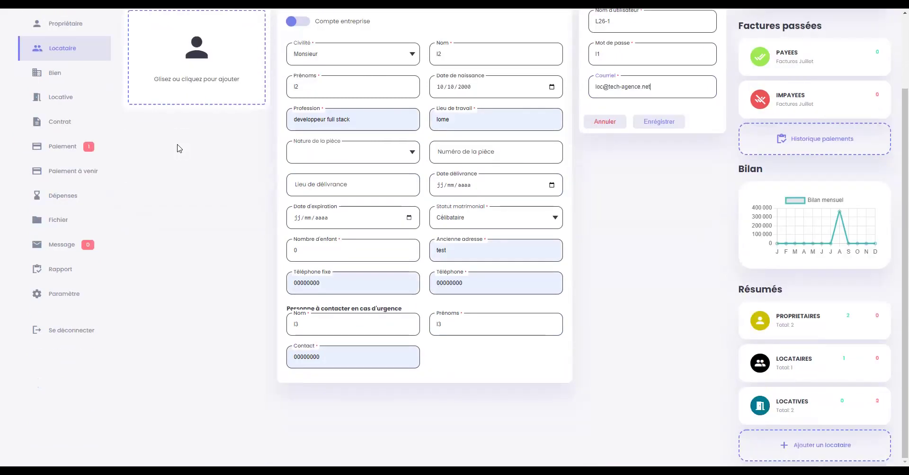
scroll(170, 142, "up", 2)
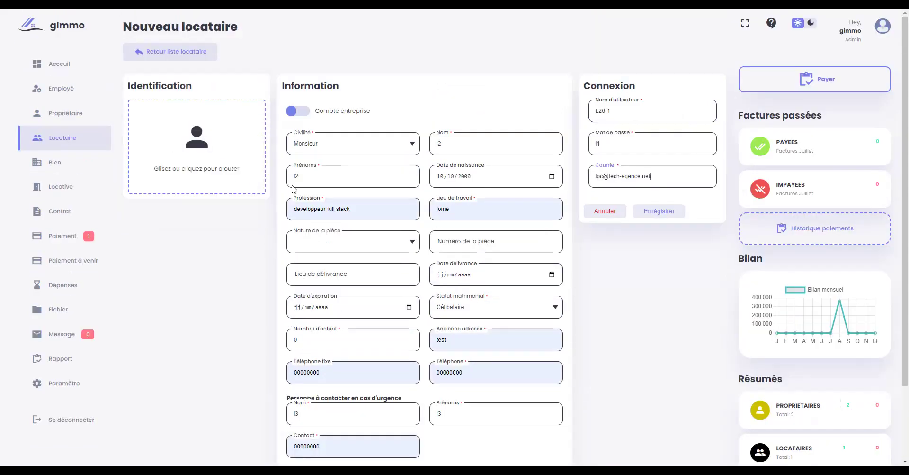
- Save tenant L2 l2, confirm the success message, and return to the tenant list
left_click(658, 211)
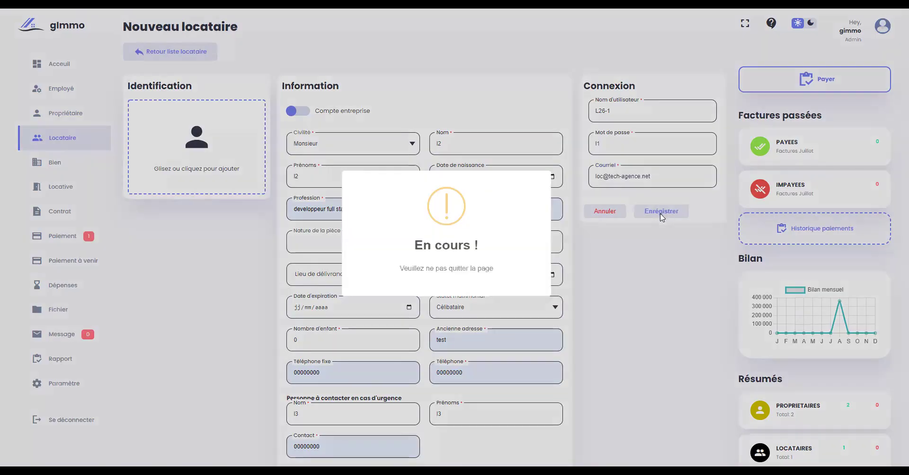
left_click(428, 293)
left_click(173, 51)
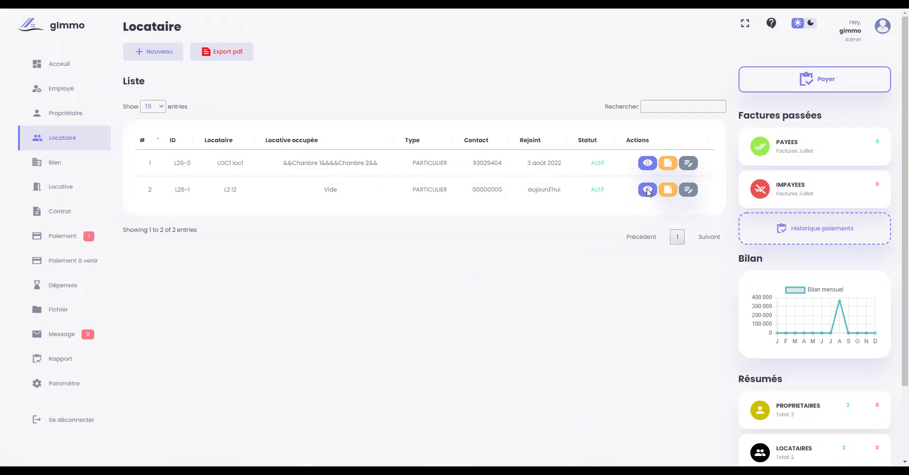
left_click(644, 191)
scroll(426, 147, "down", 2)
scroll(369, 133, "up", 2)
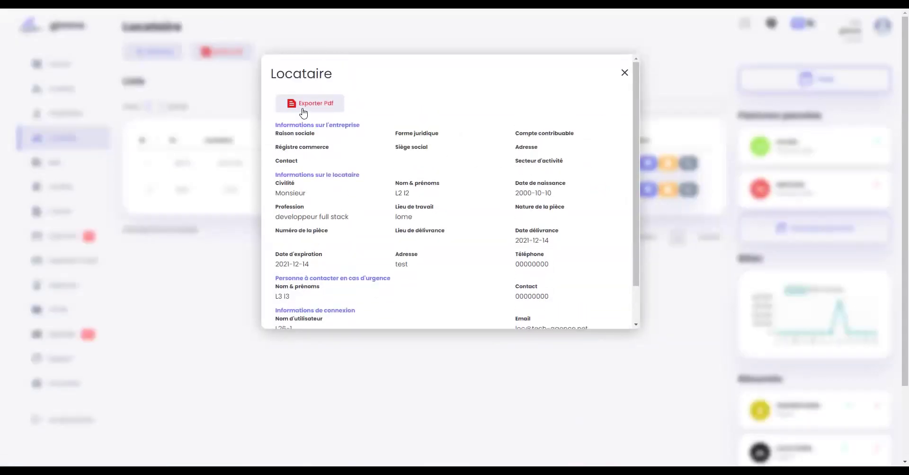
left_click(625, 72)
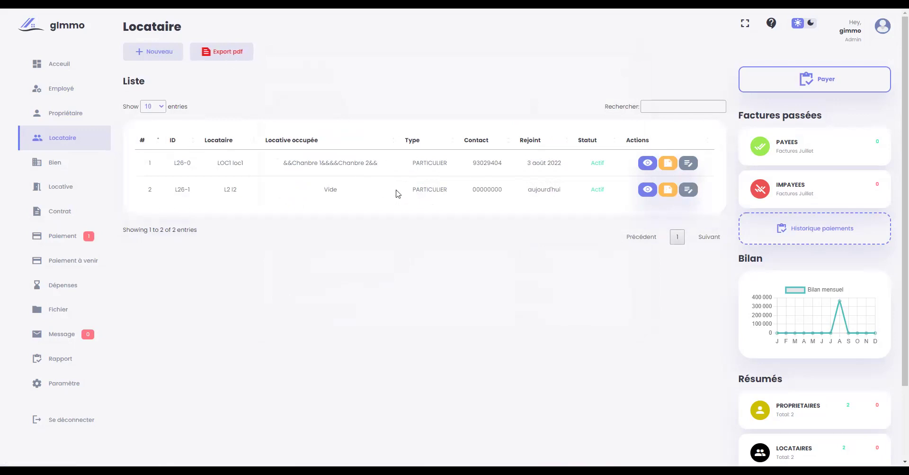
left_click(693, 106)
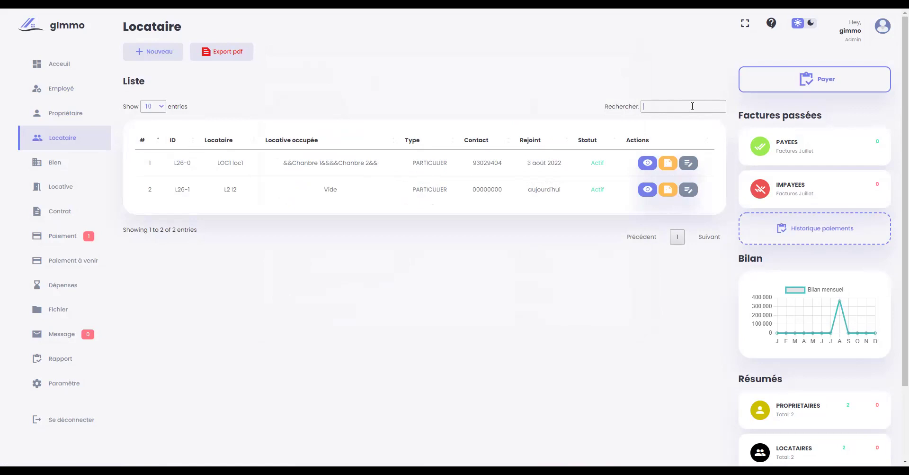
type("kiri")
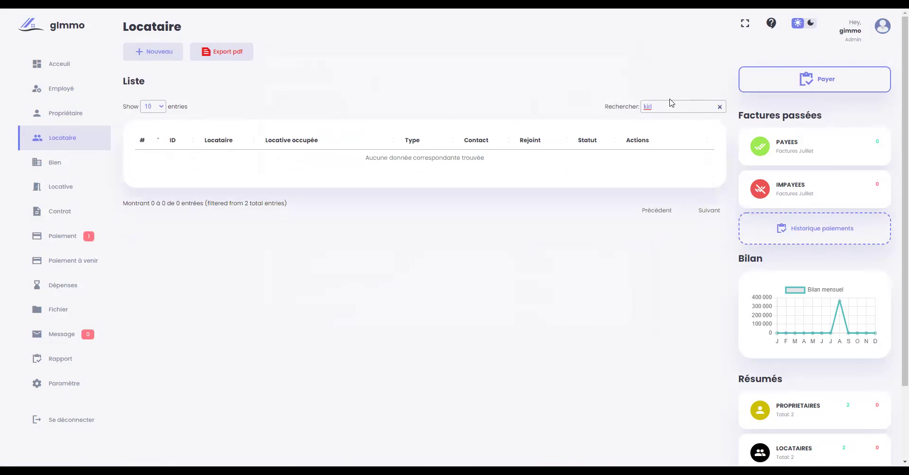
key("BackSpace")
key("BackSpace")
key("BackSpace")
key("BackSpace")
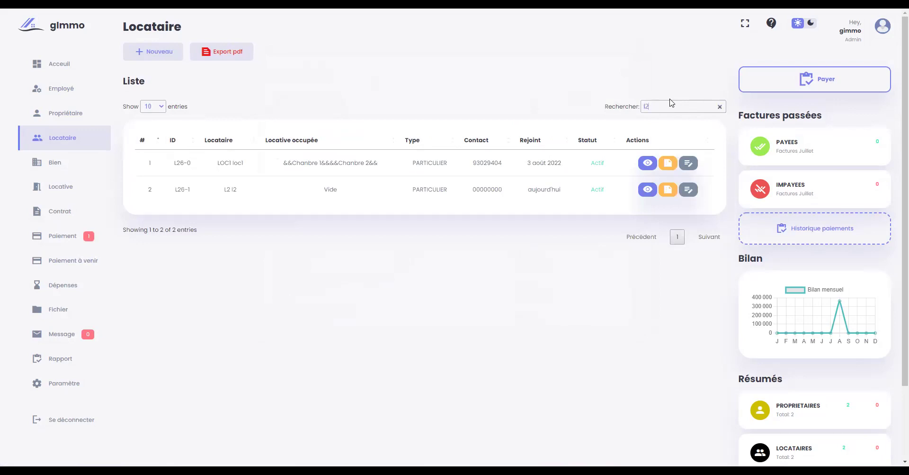
type("2")
key("BackSpace")
key("BackSpace")
key("BackSpace")
key("BackSpace")
key("BackSpace")
type("L26-1")
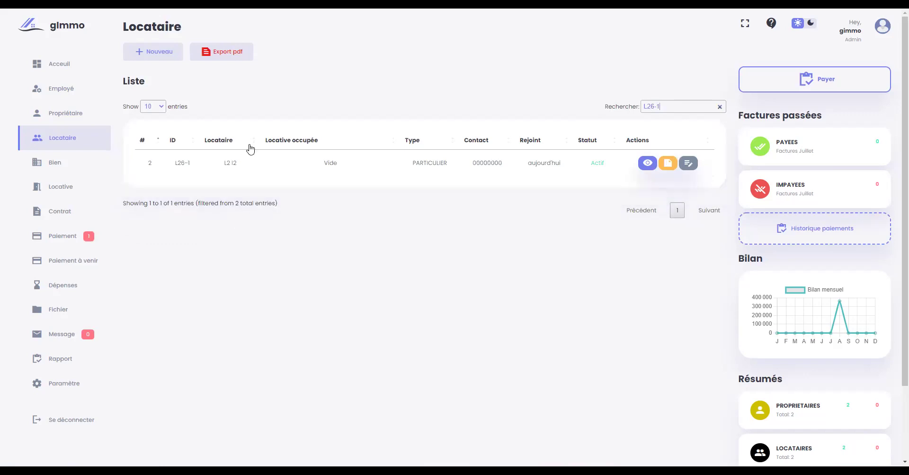
key("BackSpace")
key("BackSpace")
key("BackSpace")
key("BackSpace")
key("BackSpace")
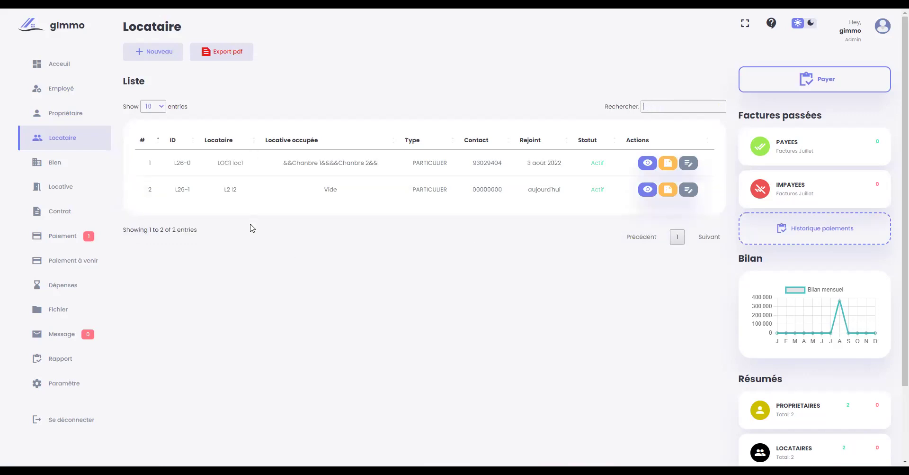
left_click(52, 164)
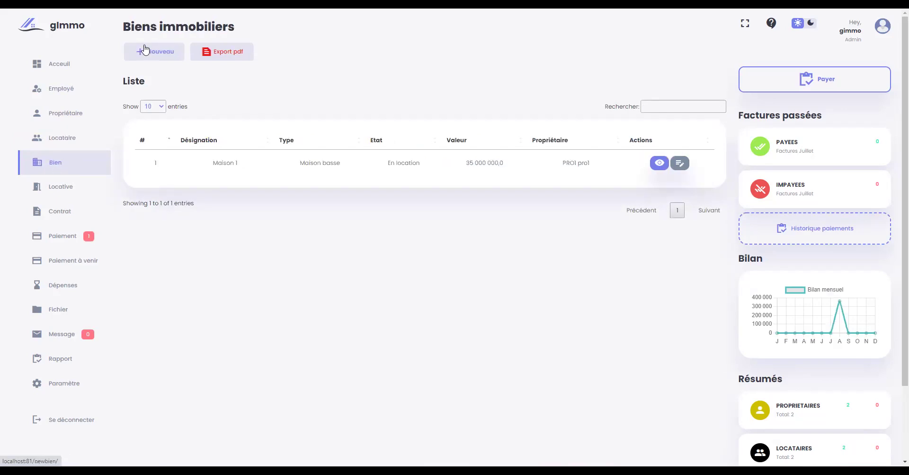
- Start a new property marked not for sale, with lot number 121 and lot 342
left_click(144, 49)
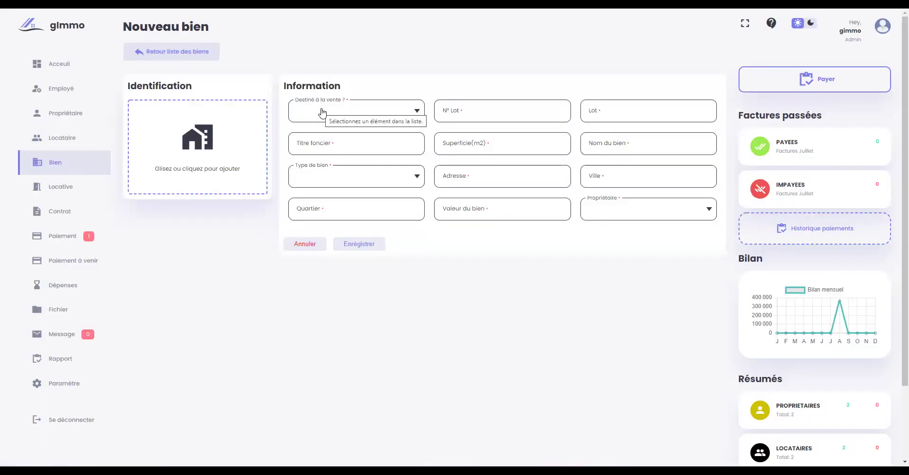
left_click(382, 116)
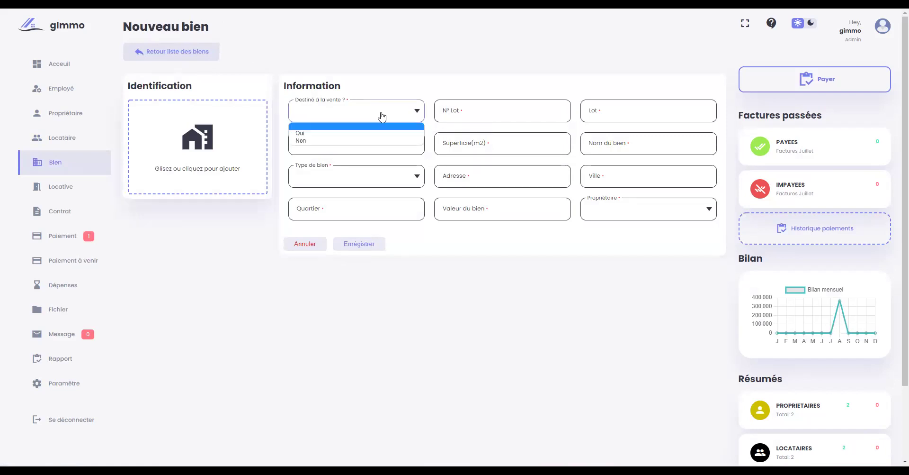
left_click(343, 141)
left_click(487, 107)
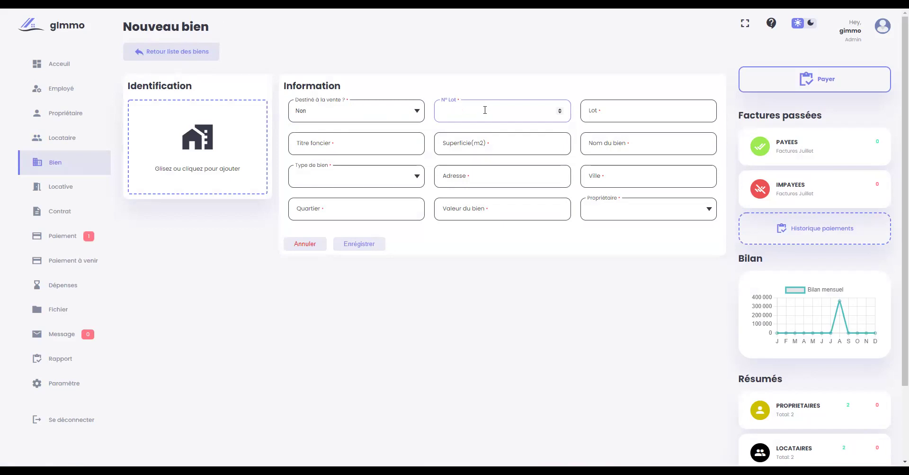
type("121")
left_click(602, 109)
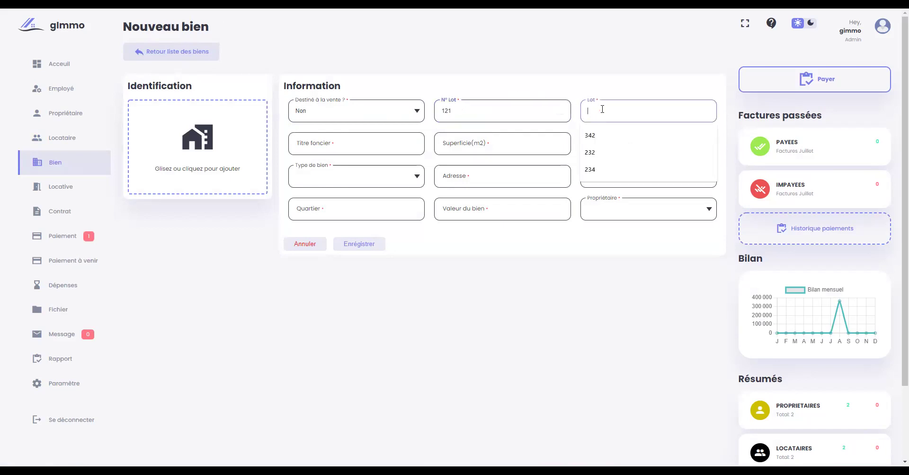
left_click(598, 134)
- Enter land title 1242, surface 100 m² and property name Maison ex
left_click(384, 150)
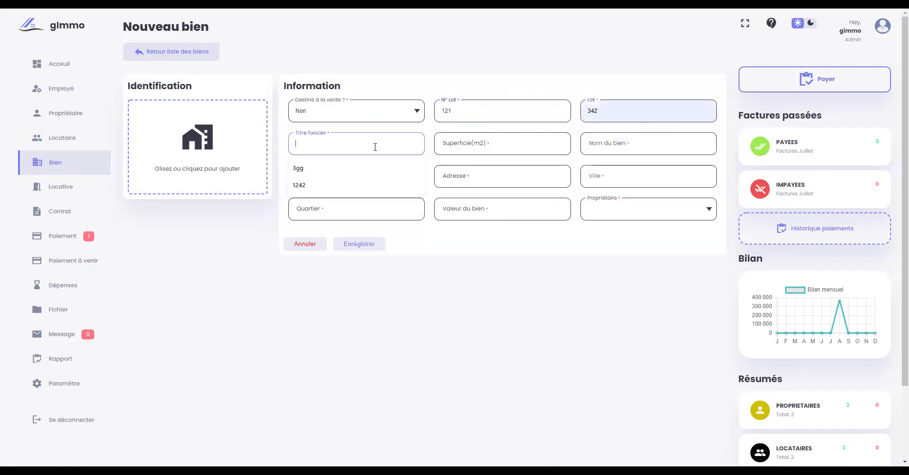
left_click(341, 186)
left_click(475, 142)
type("10")
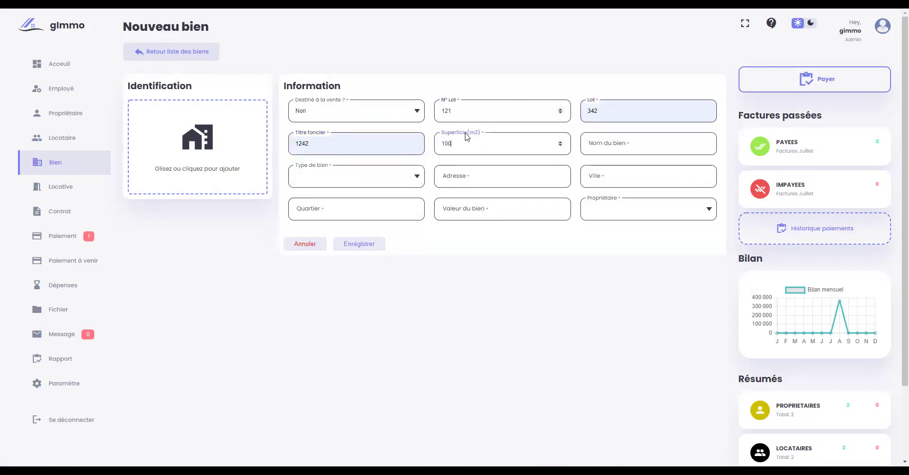
type("0")
left_click(613, 148)
type("Maison")
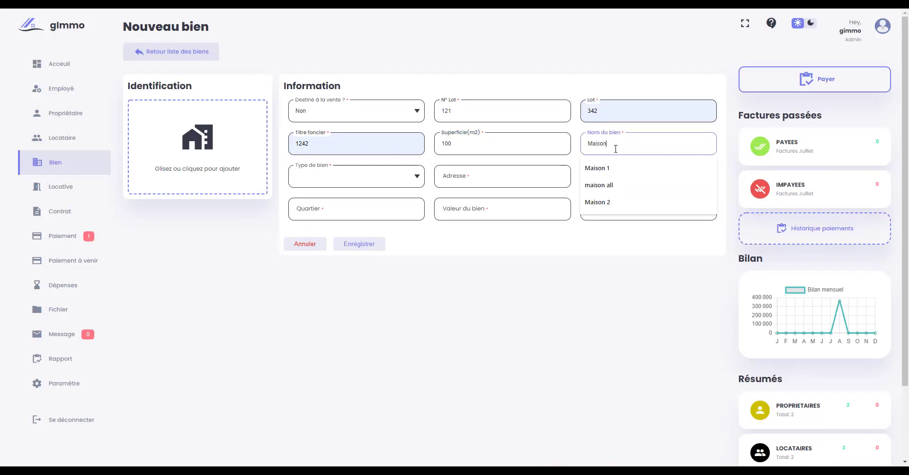
type(" ex")
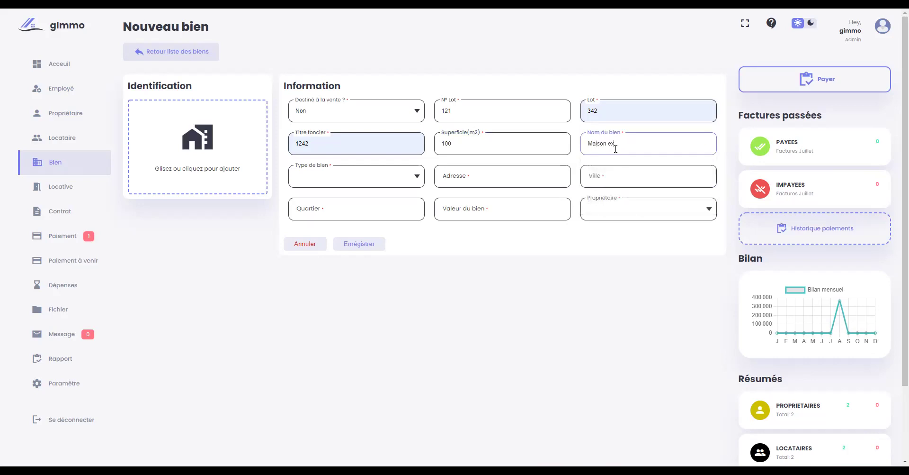
left_click(344, 182)
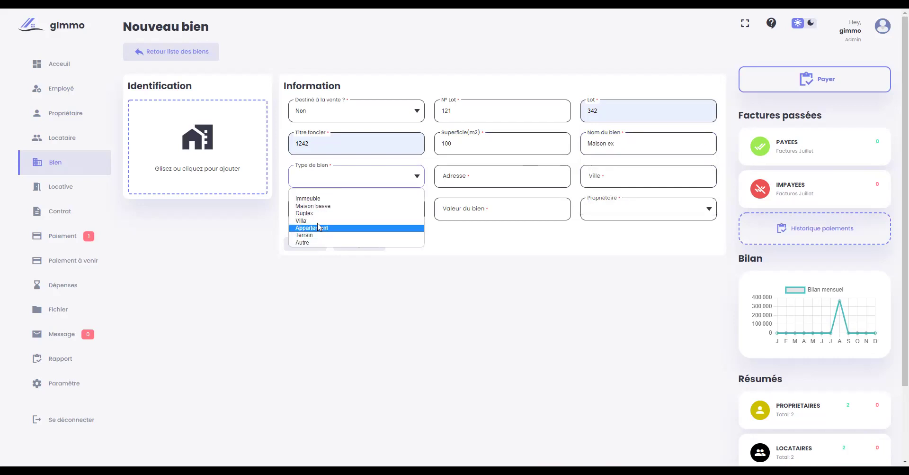
- Set type Maison basse, address test, city lome and quarter amadahome
left_click(325, 205)
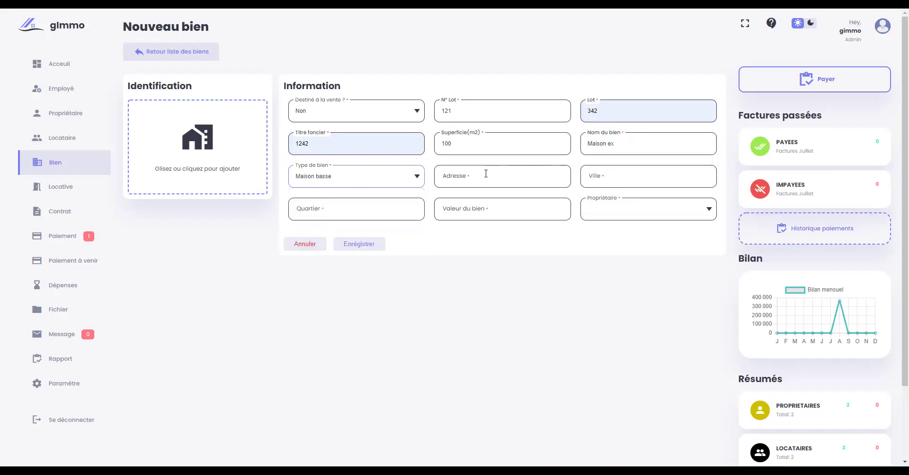
left_click(486, 174)
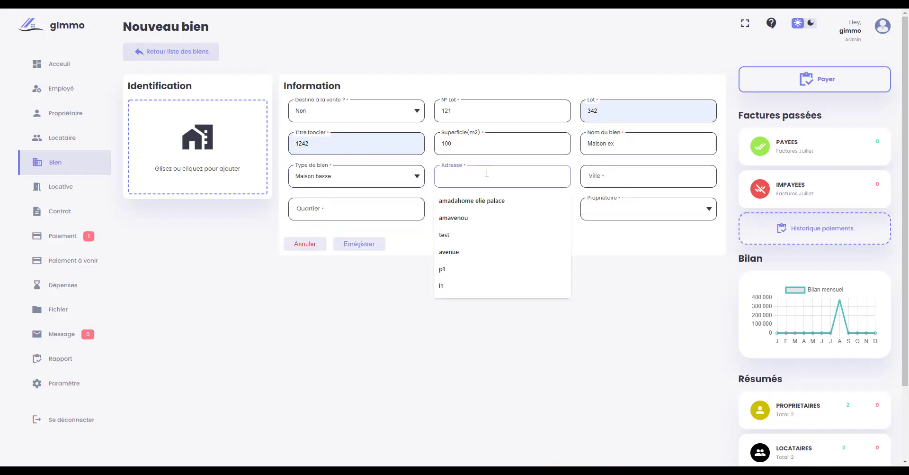
type("test")
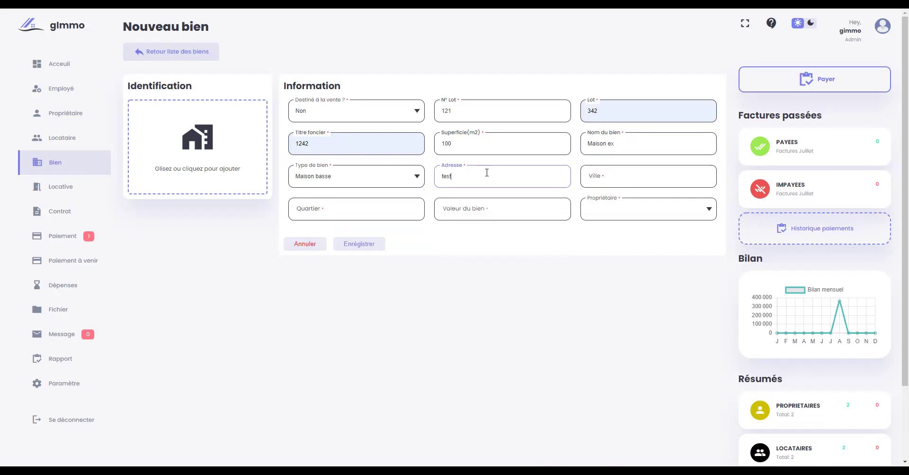
left_click(618, 176)
type("lome")
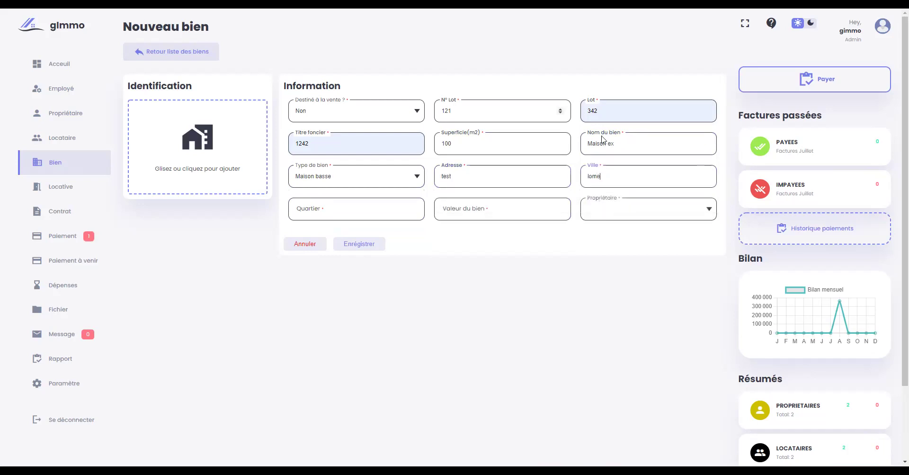
left_click(336, 205)
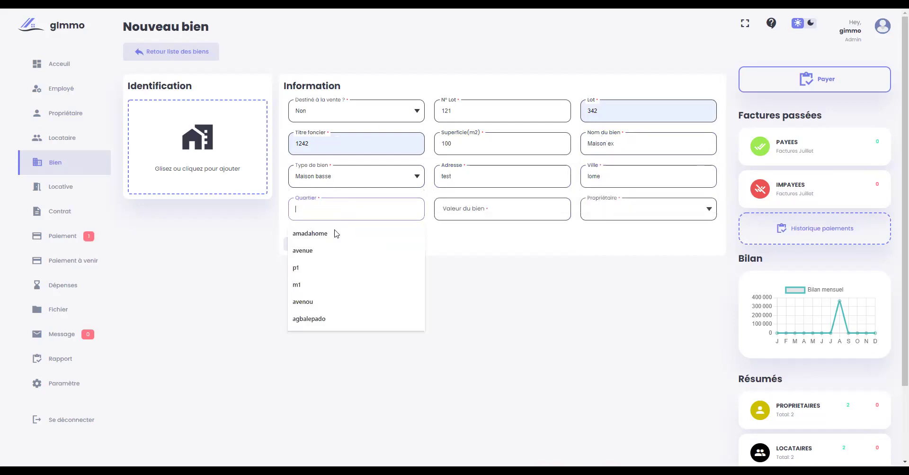
left_click(335, 234)
- Enter value 20000000, assign owner P2 p2, and save the property
left_click(489, 214)
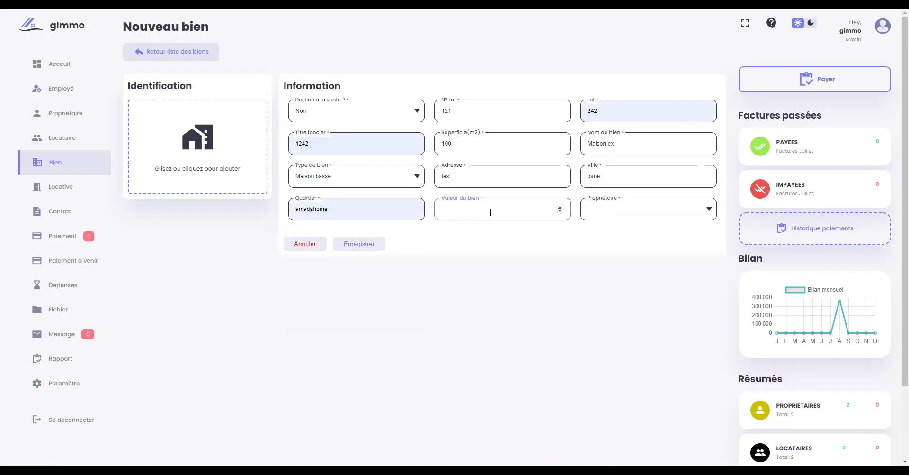
type("20000000")
left_click(640, 211)
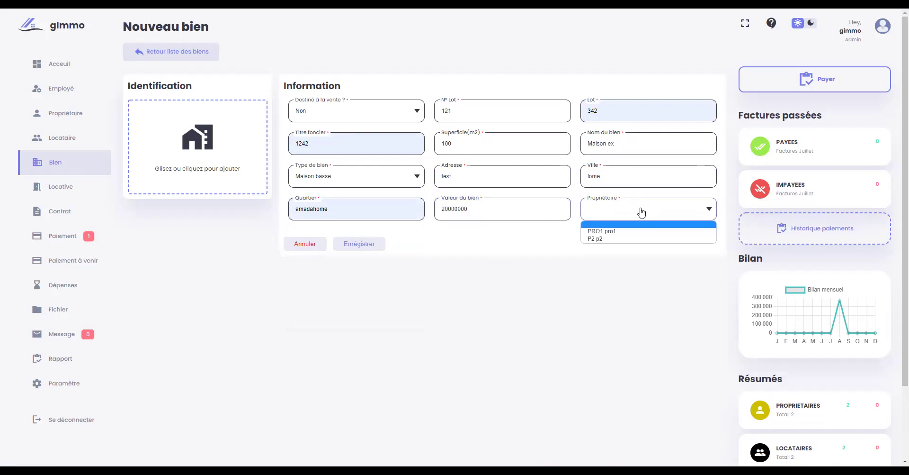
left_click(615, 241)
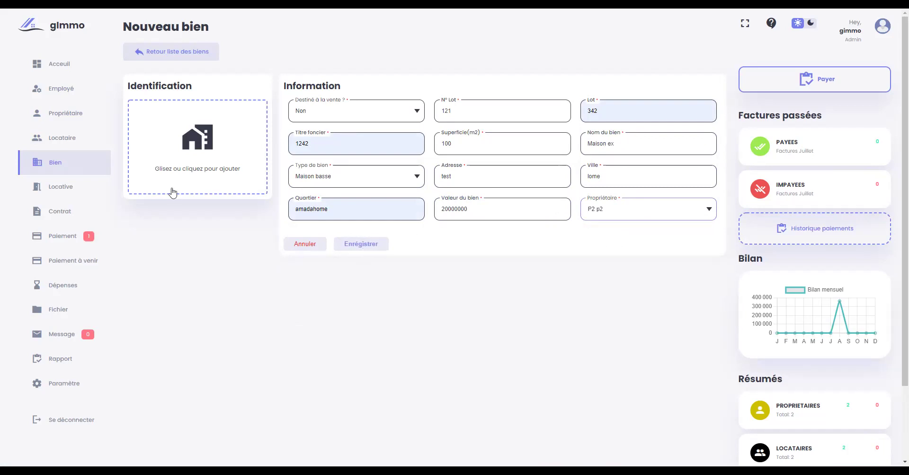
left_click(369, 244)
- Start a new rental unit with reference 'chambre 210'
left_click(447, 291)
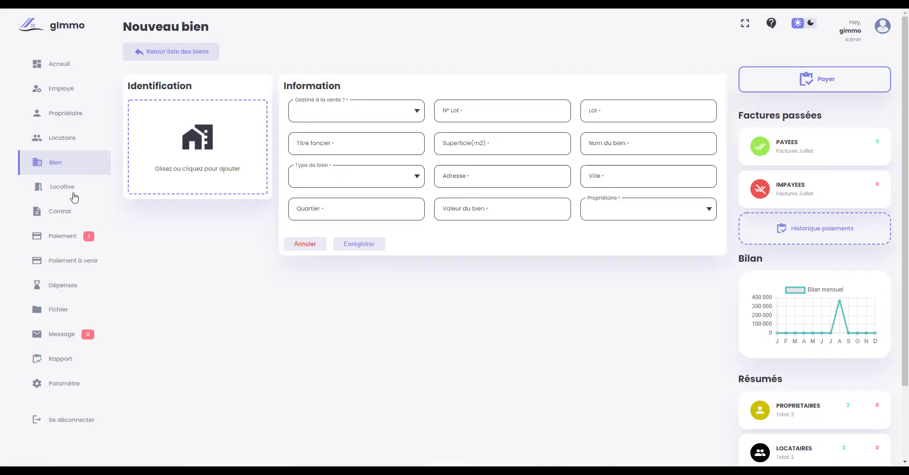
left_click(67, 190)
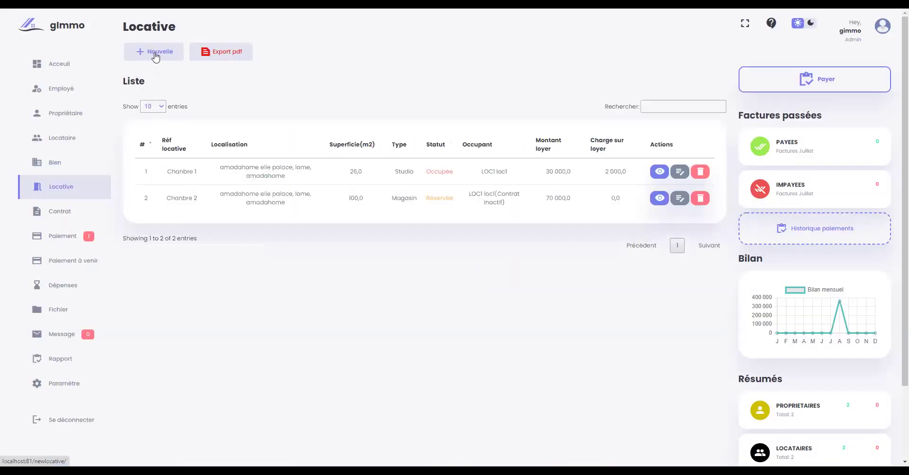
left_click(155, 52)
left_click(334, 111)
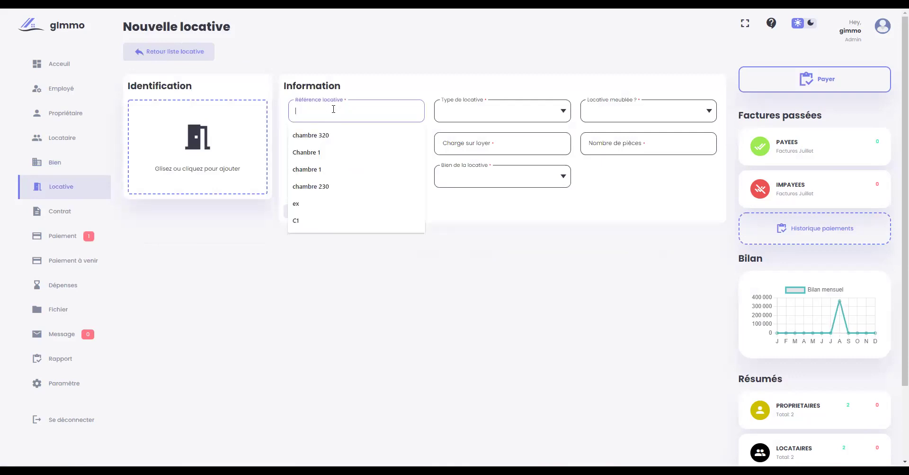
type("chambre")
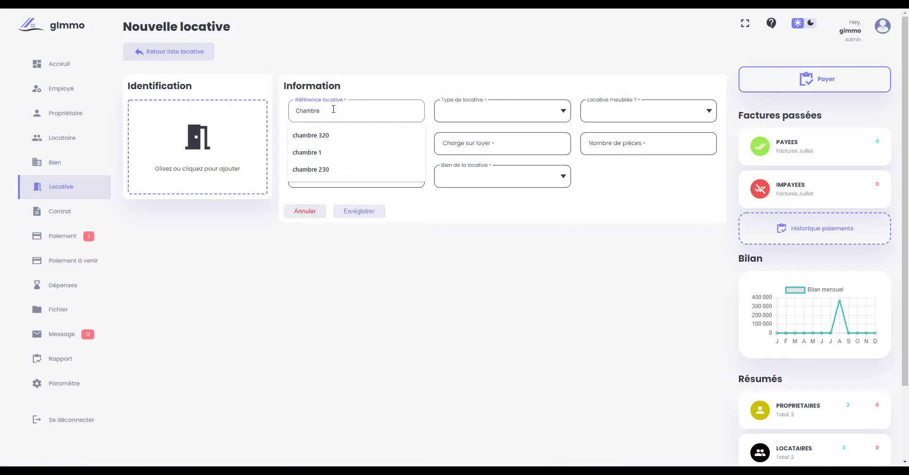
type(" 210")
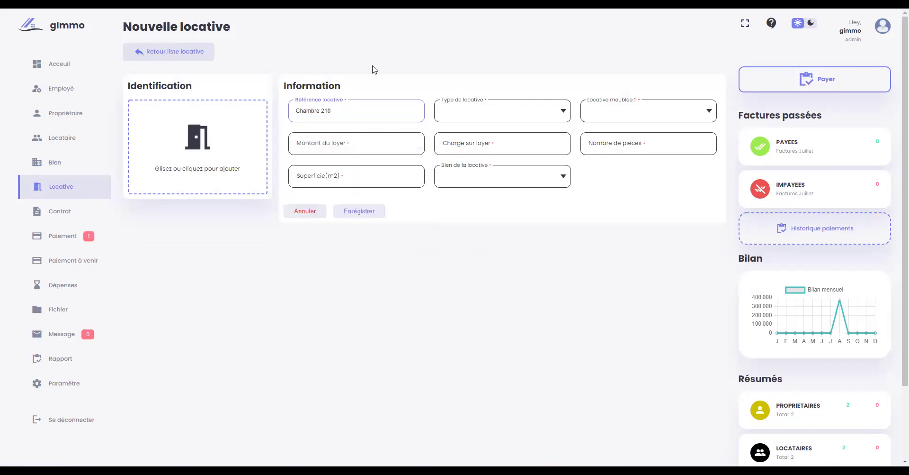
left_click(472, 116)
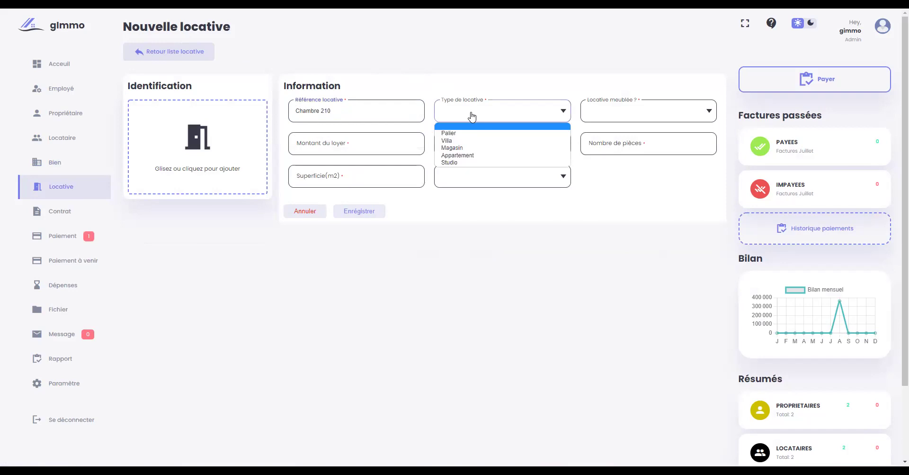
- Make the unit an unfurnished Studio with rent 35000 and charges 2000
left_click(465, 163)
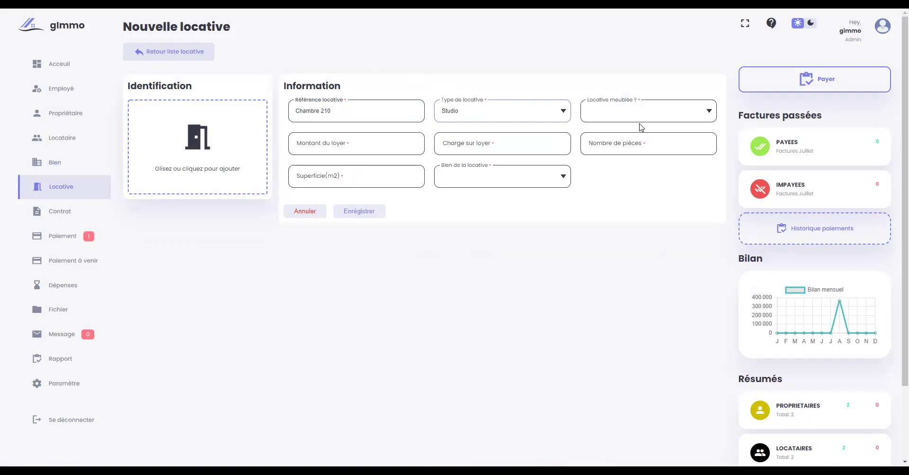
left_click(634, 115)
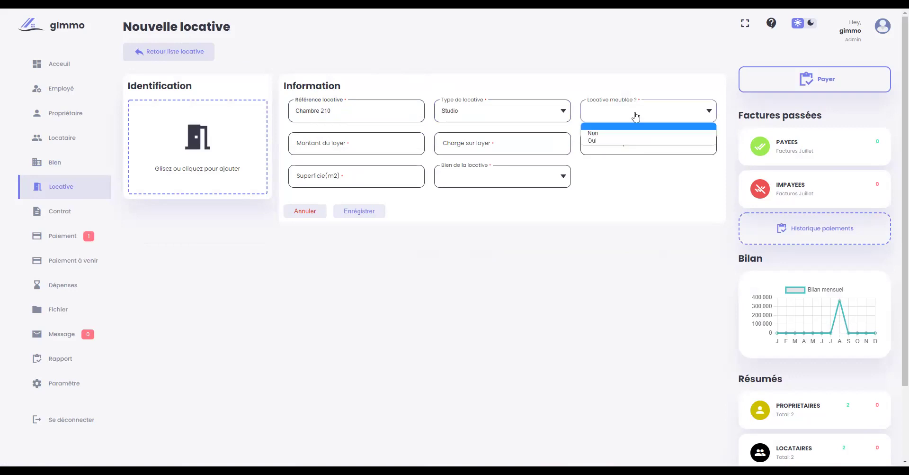
left_click(618, 133)
left_click(352, 142)
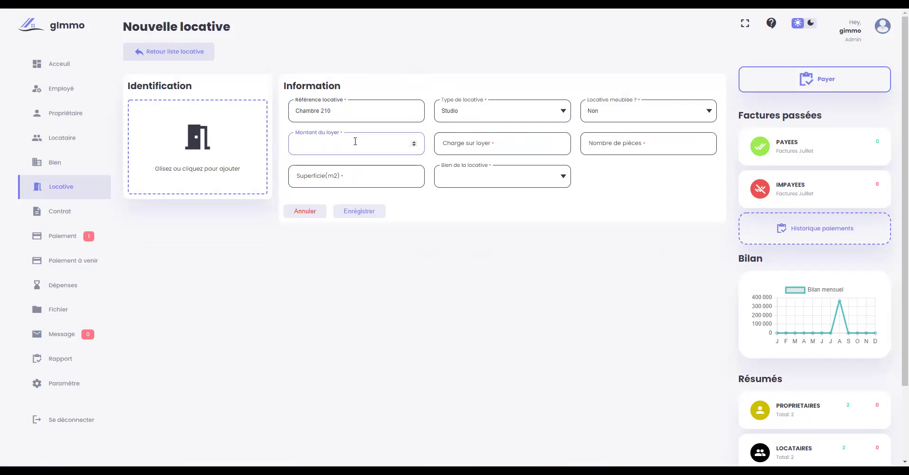
type("35000")
left_click(482, 138)
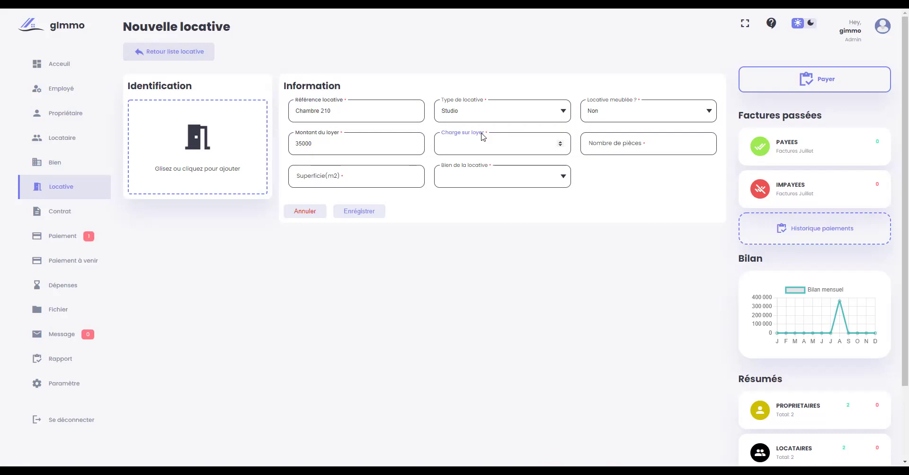
left_click(480, 146)
type("2000")
- Set 1 room, 35 m², attach it to Maison ex, save, and view contracts
left_click(621, 145)
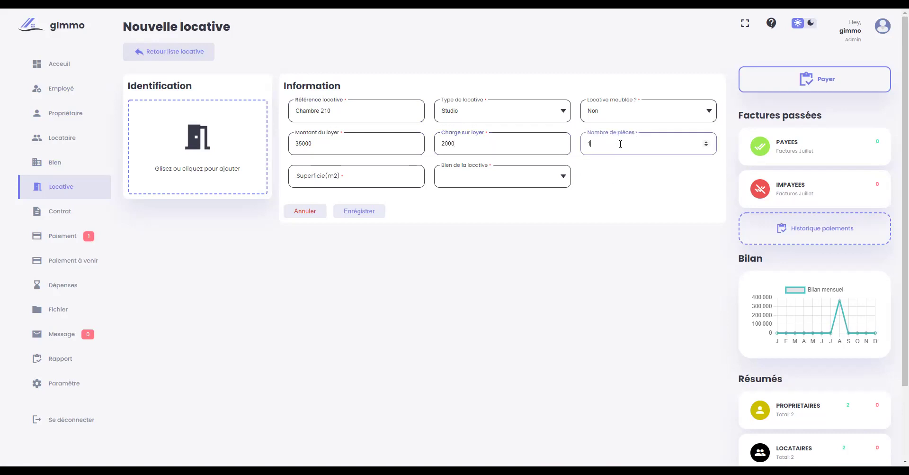
left_click(353, 171)
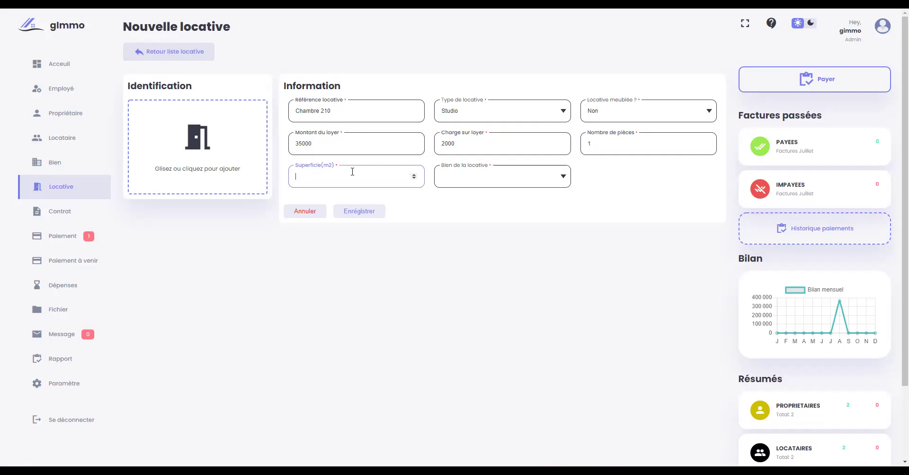
type("35")
left_click(504, 179)
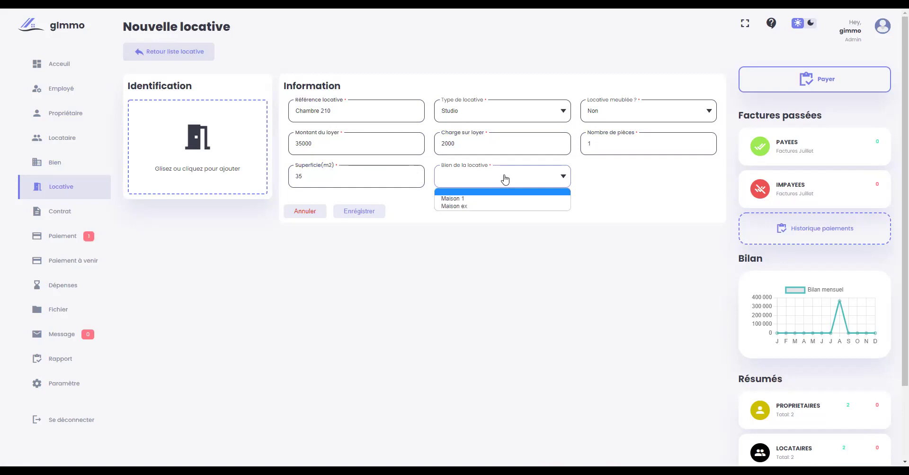
left_click(458, 208)
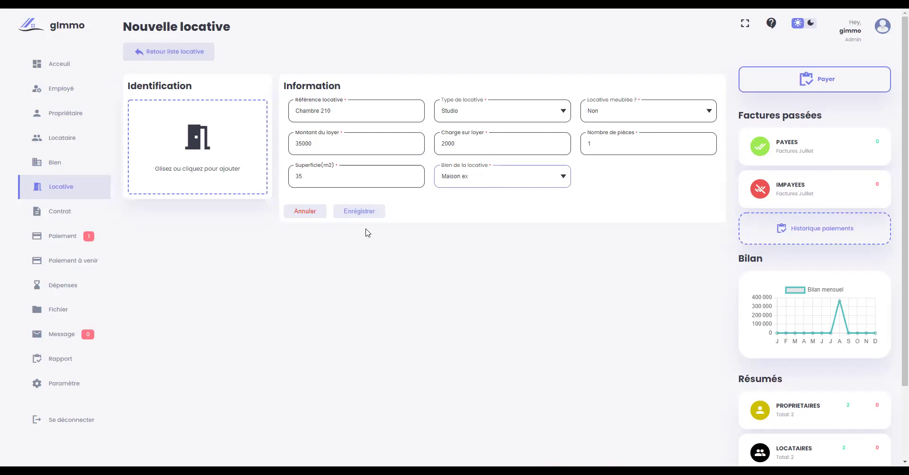
left_click(357, 213)
left_click(444, 291)
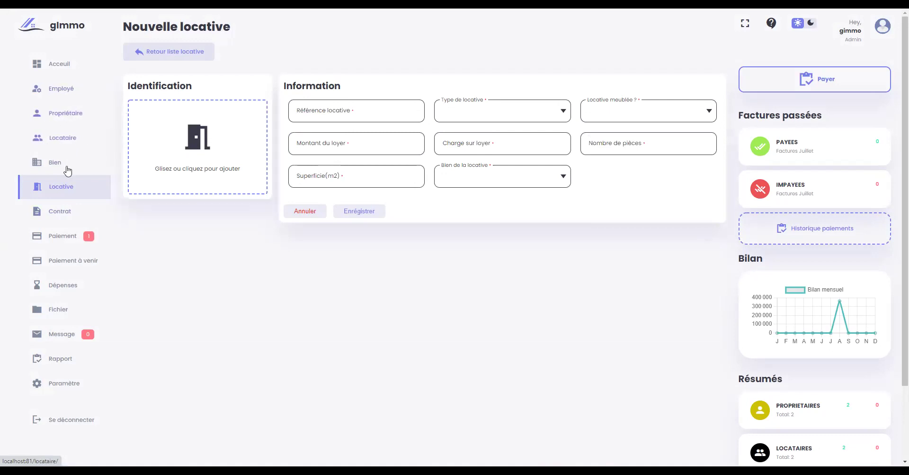
left_click(69, 217)
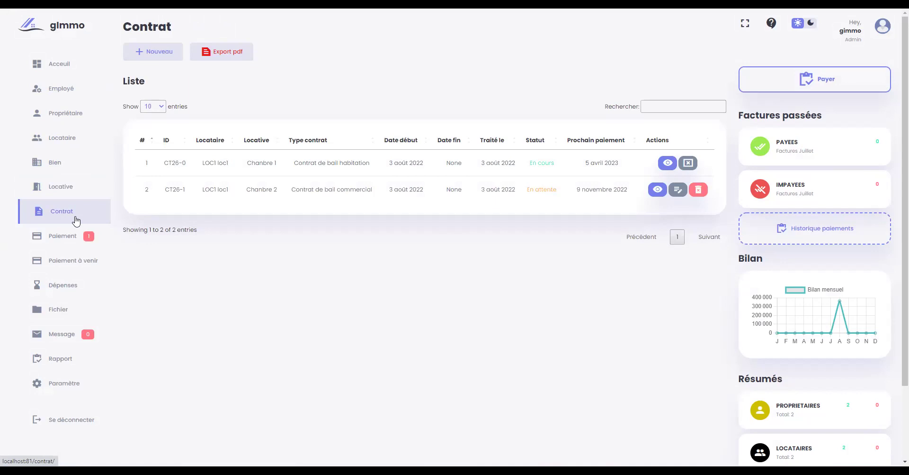
- Start a new contract for owner P2 p2, property Maison ex, unit Chambre 210
left_click(154, 54)
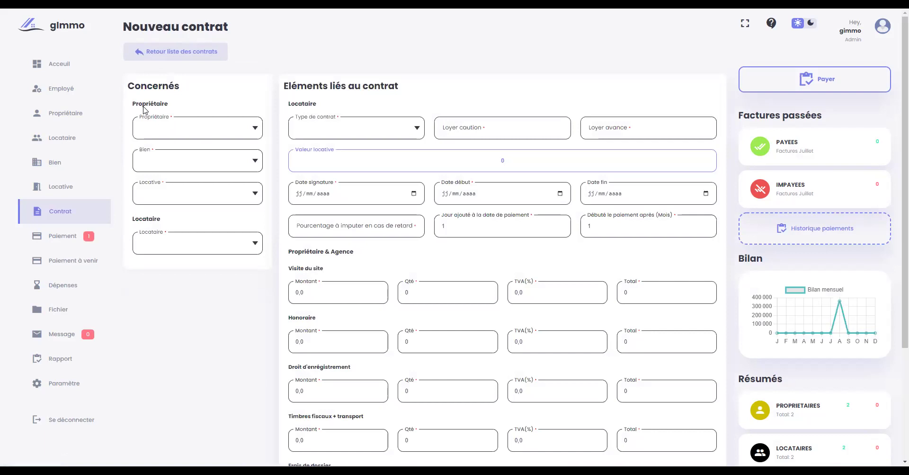
left_click(167, 134)
left_click(165, 150)
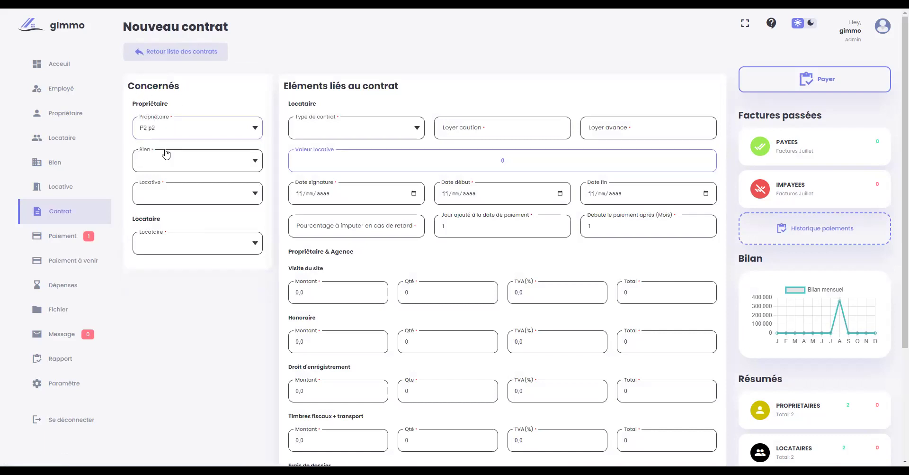
left_click(172, 161)
left_click(173, 183)
left_click(168, 192)
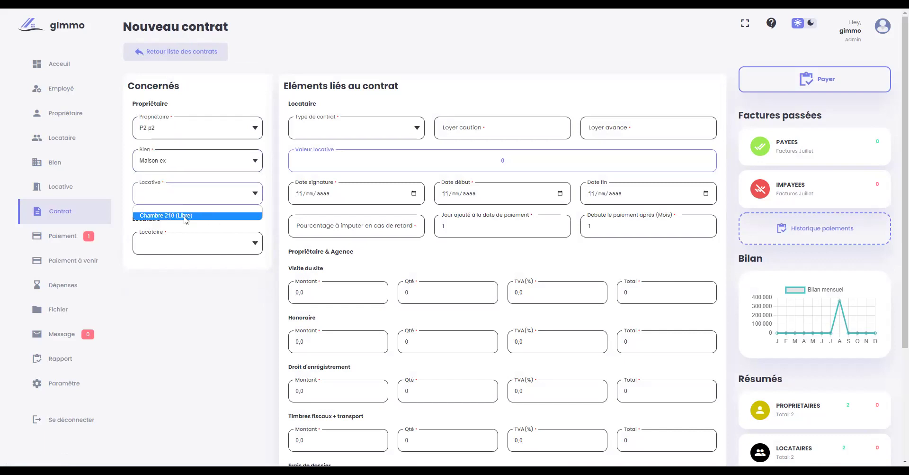
left_click(185, 217)
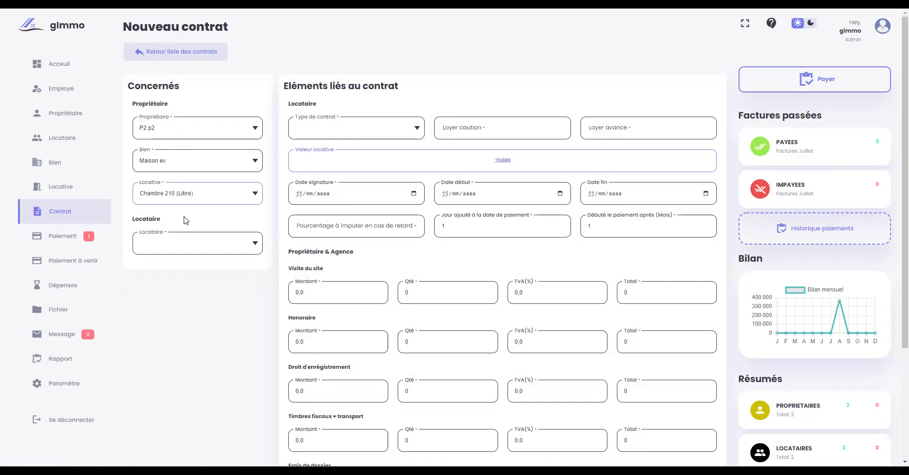
- Choose tenant L2 l2 and contract type Contrat de bail habitation
left_click(179, 245)
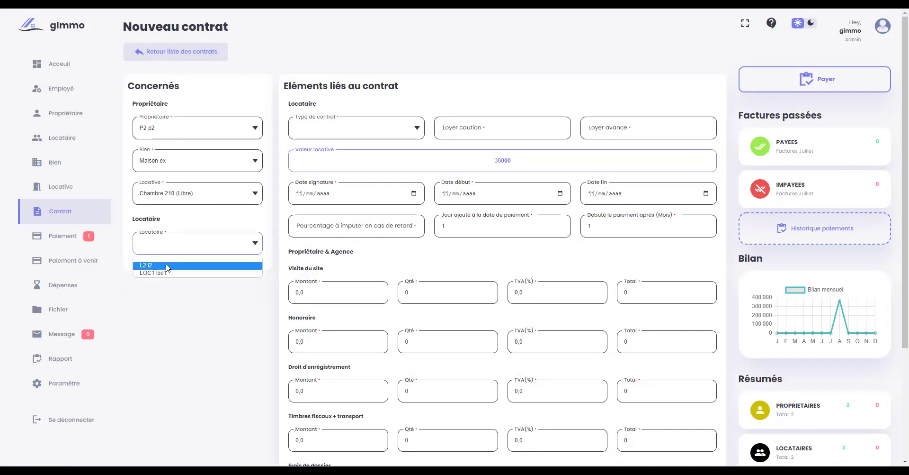
left_click(167, 266)
left_click(350, 134)
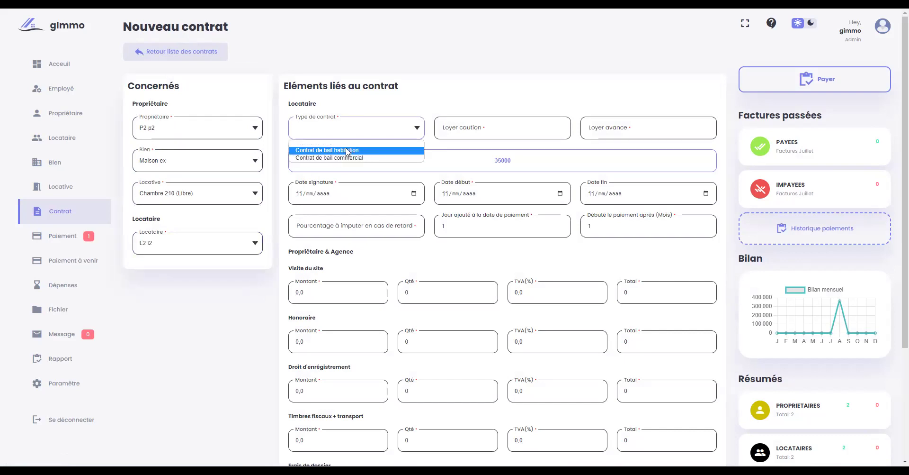
left_click(348, 150)
left_click(443, 122)
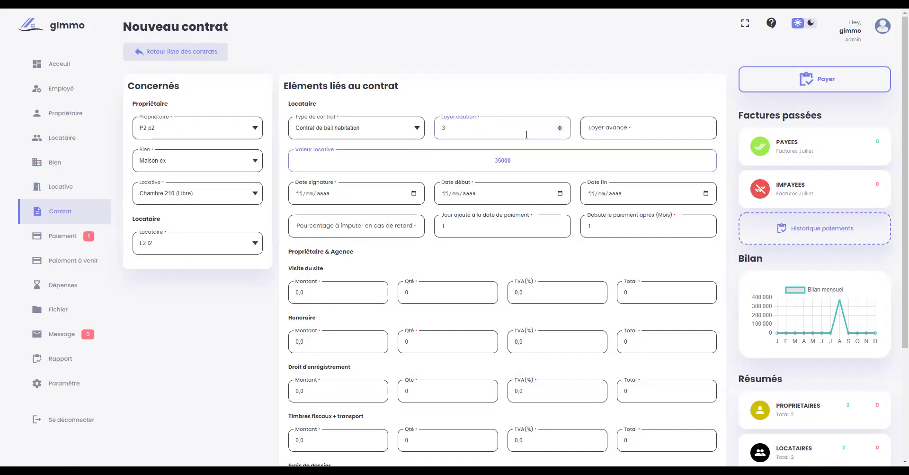
- Enter an advance of 3 and set signature and start dates to 17/08/2022
left_click(601, 130)
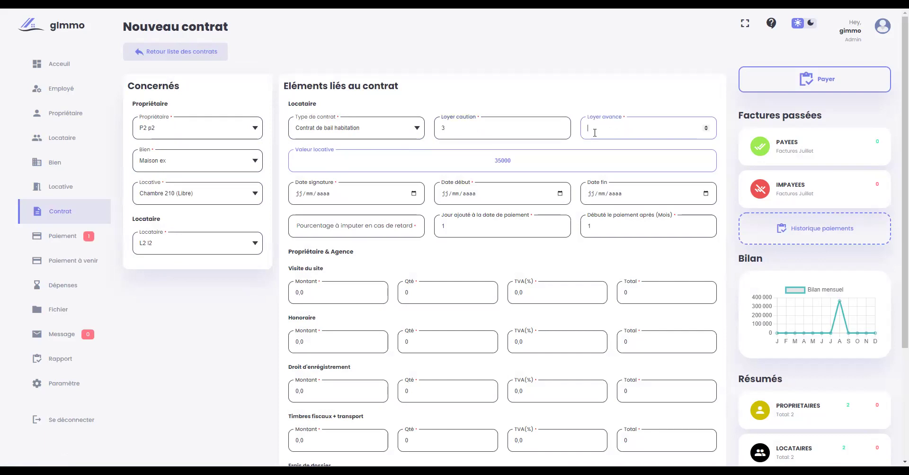
type("3")
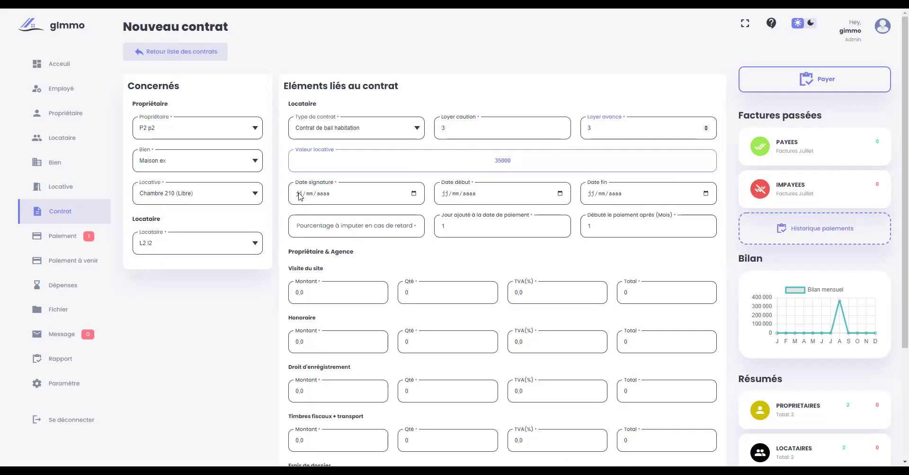
left_click(410, 196)
left_click(417, 197)
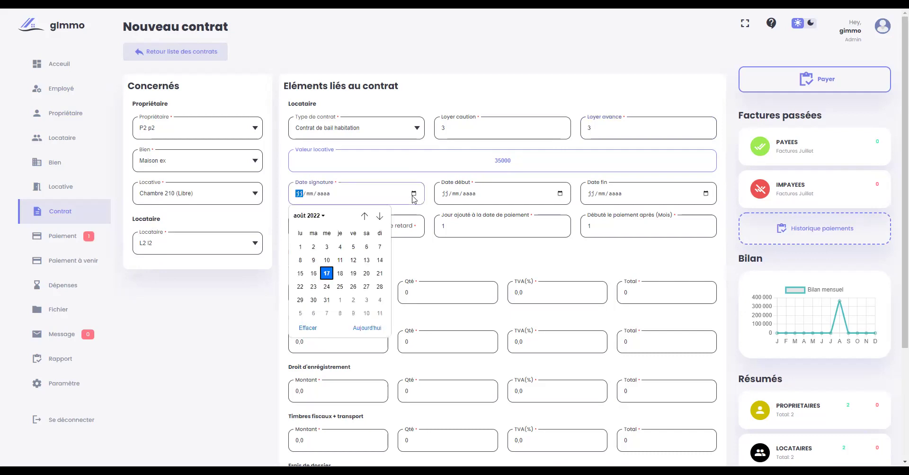
left_click(327, 274)
left_click(560, 194)
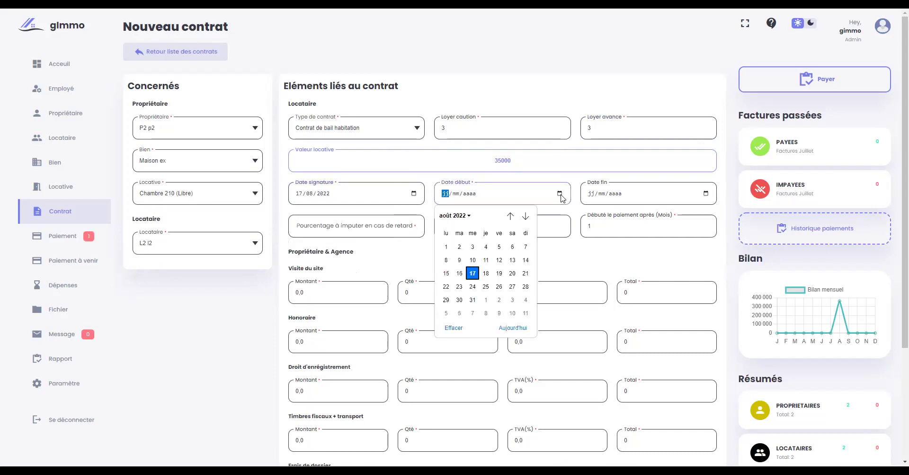
left_click(473, 273)
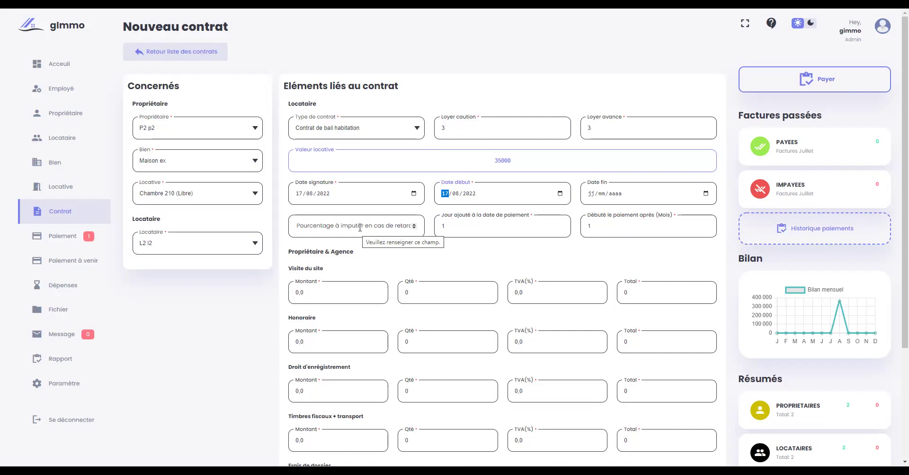
- Set the late-payment percentage to 0 and the days added to the payment date to 5
left_click(387, 228)
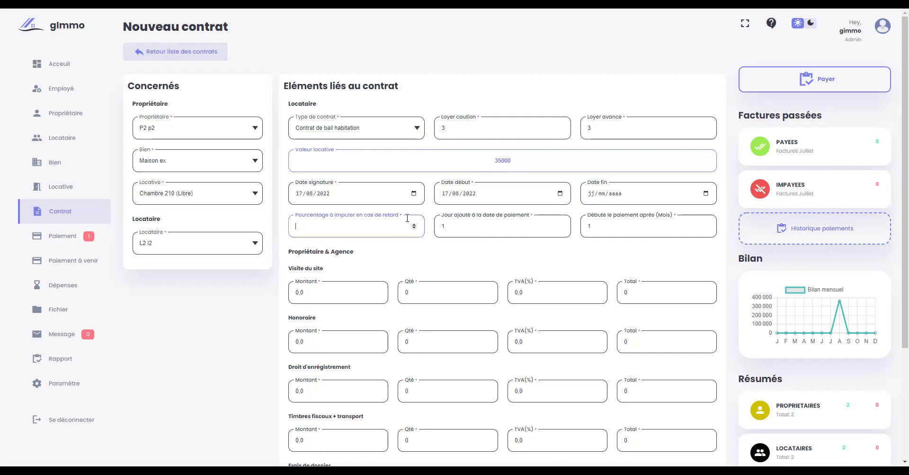
type("0")
left_click(458, 231)
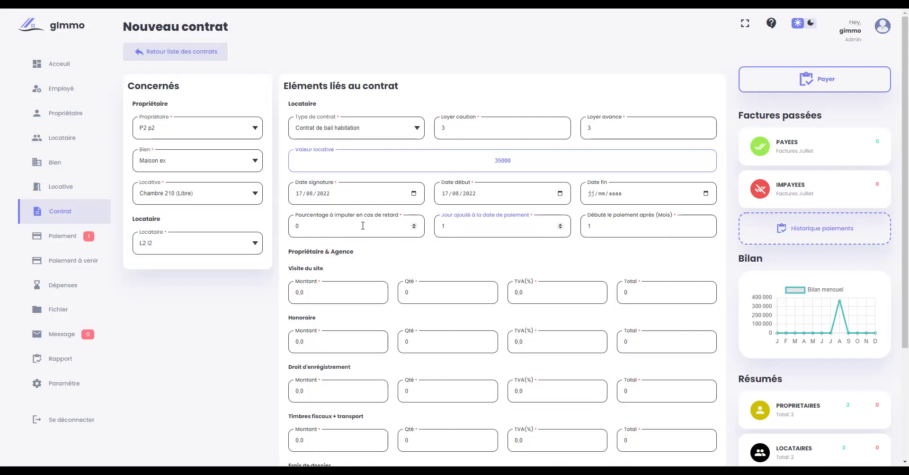
left_click(471, 230)
key("BackSpace")
type("5")
- Make payment begin after 3 months on the contract form
left_click(601, 128)
left_click(601, 221)
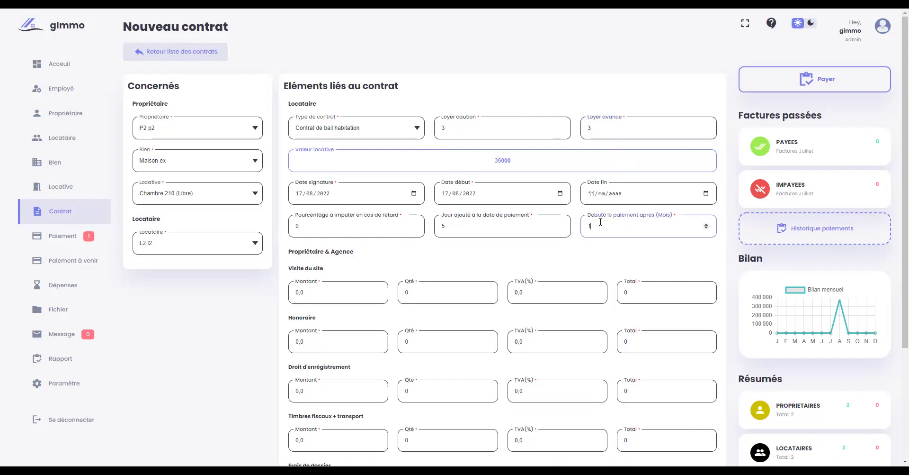
key("BackSpace")
type("3")
left_click(604, 228)
scroll(306, 289, "down", 1)
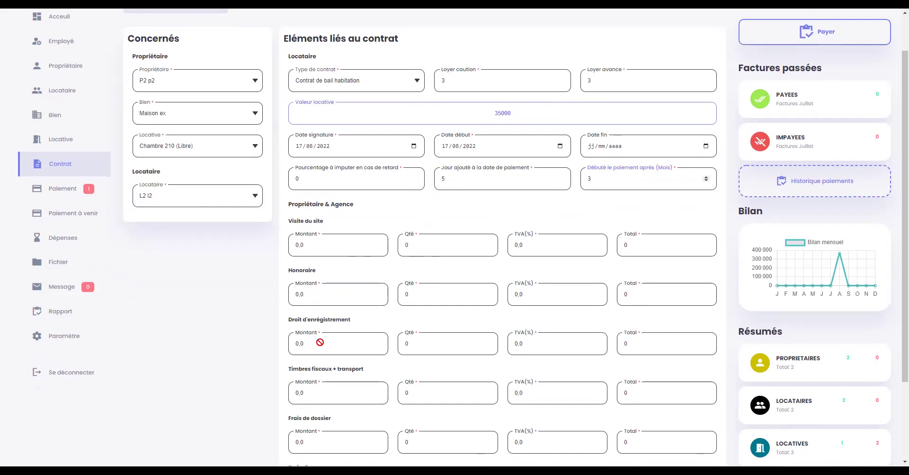
- Activate the Chambre 210 lease, save it and acknowledge the success message
scroll(441, 337, "down", 2)
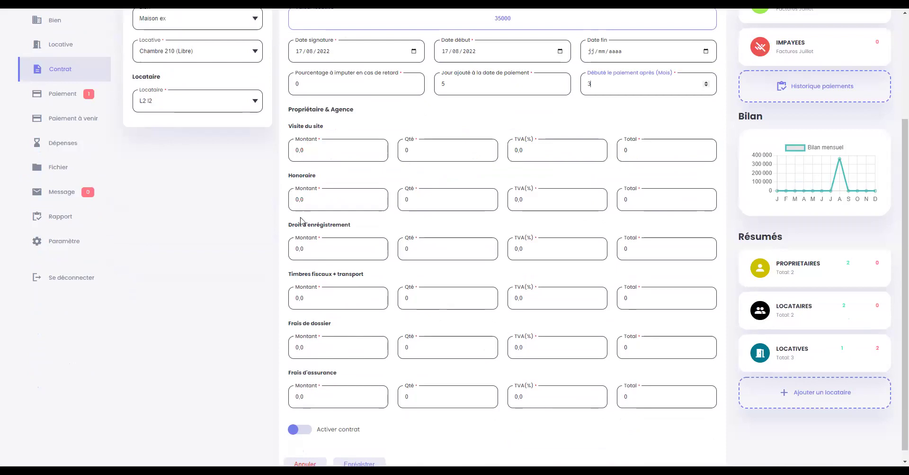
scroll(285, 350, "up", 3)
scroll(233, 349, "down", 2)
scroll(142, 403, "up", 2)
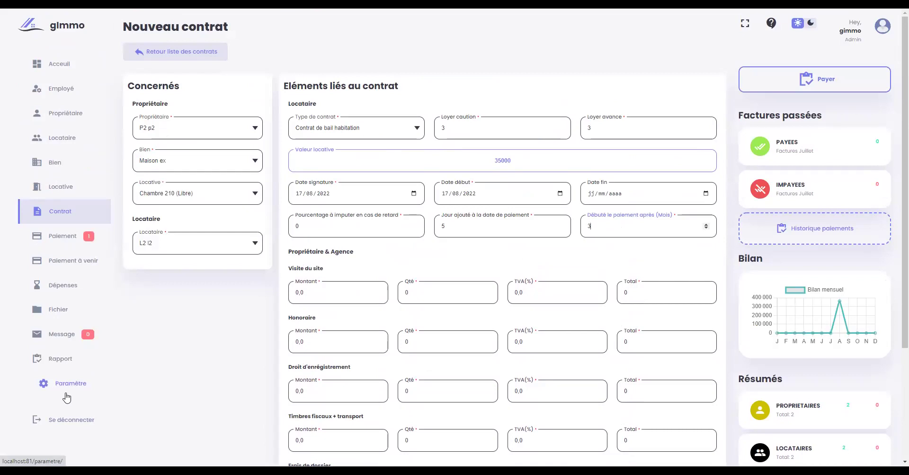
scroll(441, 358, "down", 3)
scroll(377, 379, "up", 3)
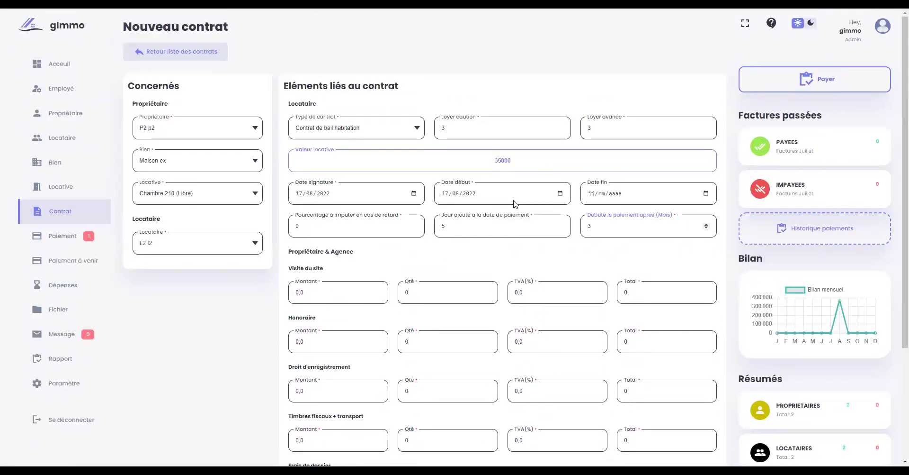
scroll(572, 270, "down", 3)
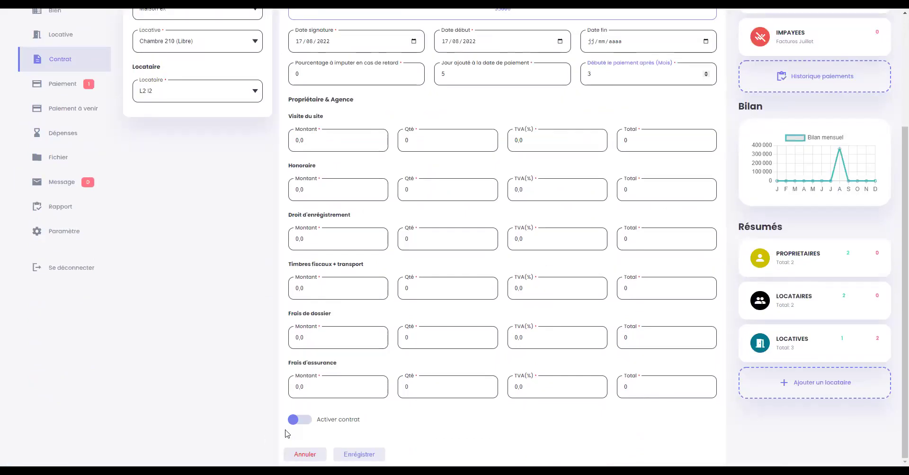
left_click(296, 420)
left_click(358, 454)
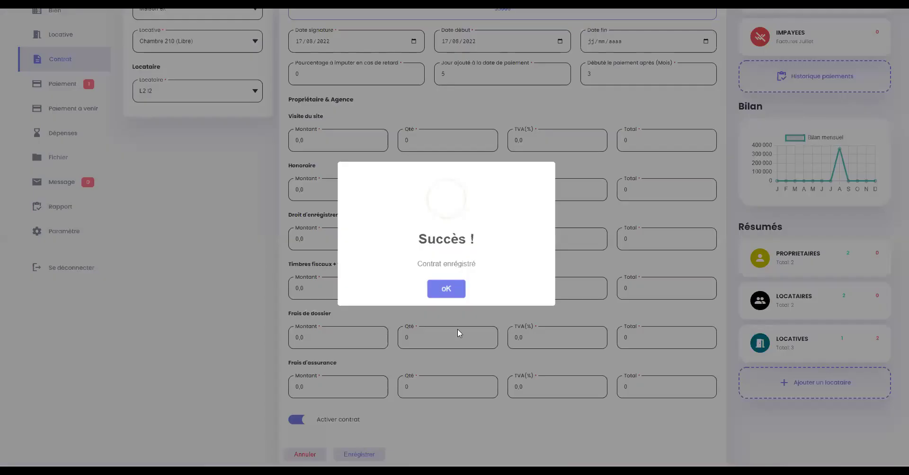
left_click(446, 290)
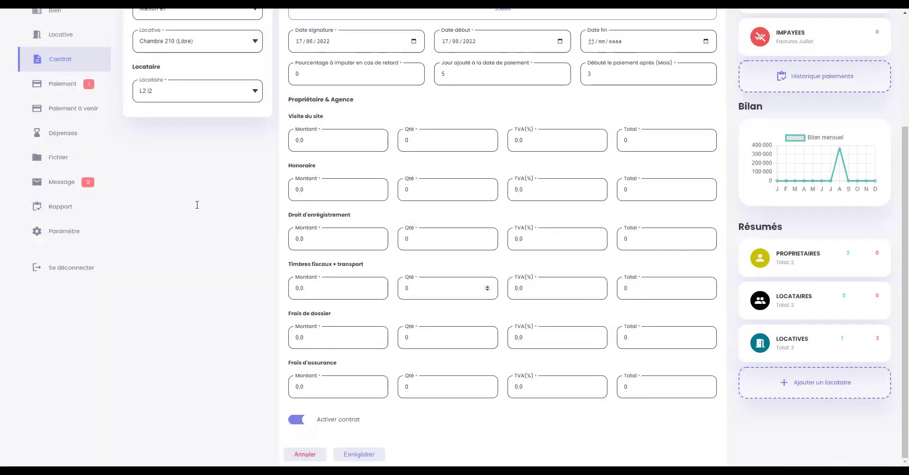
- Return to the list of contracts
scroll(197, 204, "up", 2)
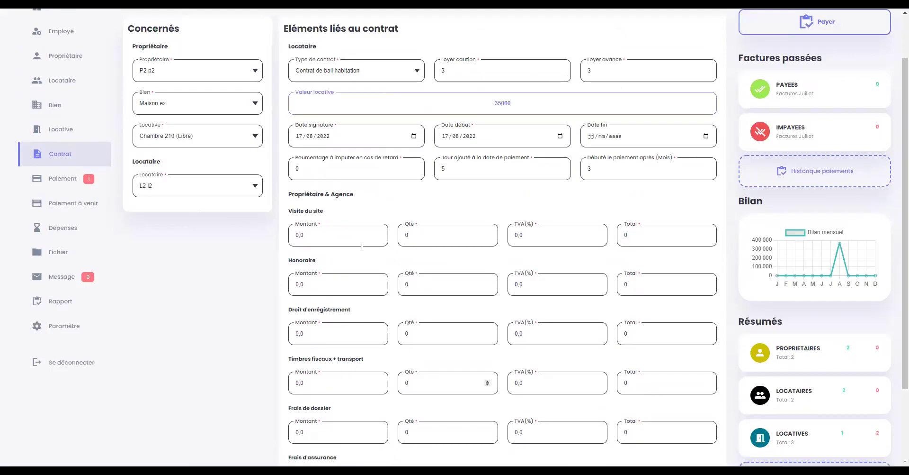
scroll(361, 244, "down", 2)
scroll(69, 212, "up", 3)
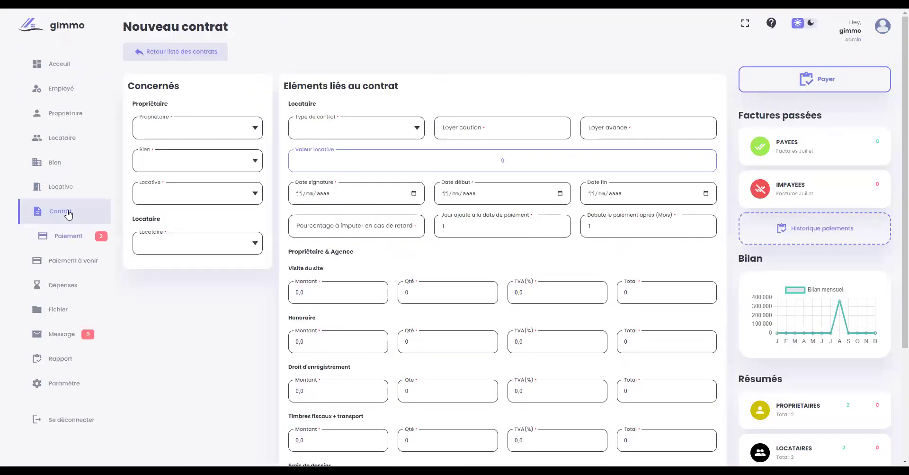
left_click(185, 51)
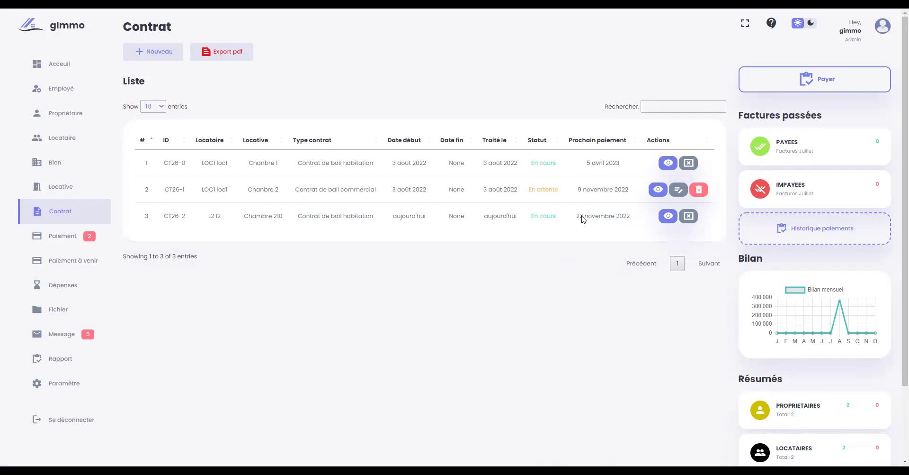
- View contract CT26-2's details and export them as CONTRAT_CT26-2.pdf
left_click(669, 216)
scroll(449, 198, "down", 2)
scroll(450, 199, "down", 5)
scroll(450, 199, "up", 8)
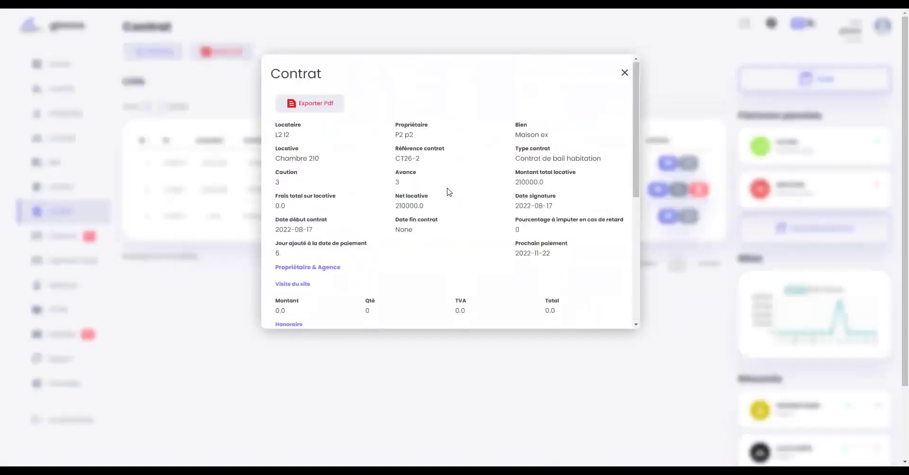
left_click(324, 108)
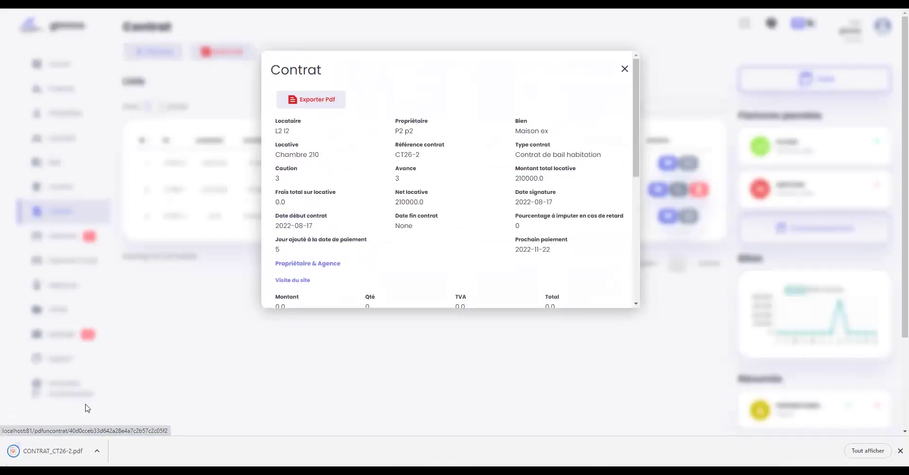
- Open the downloaded CONTRAT_CT26-2 PDF, look through it, then close it and the Contrat details window
left_click(101, 451)
left_click(125, 378)
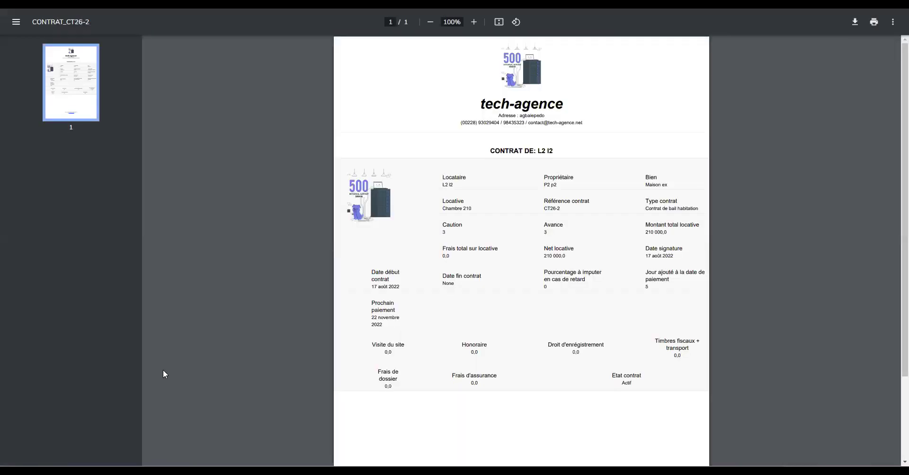
scroll(533, 142, "down", 2)
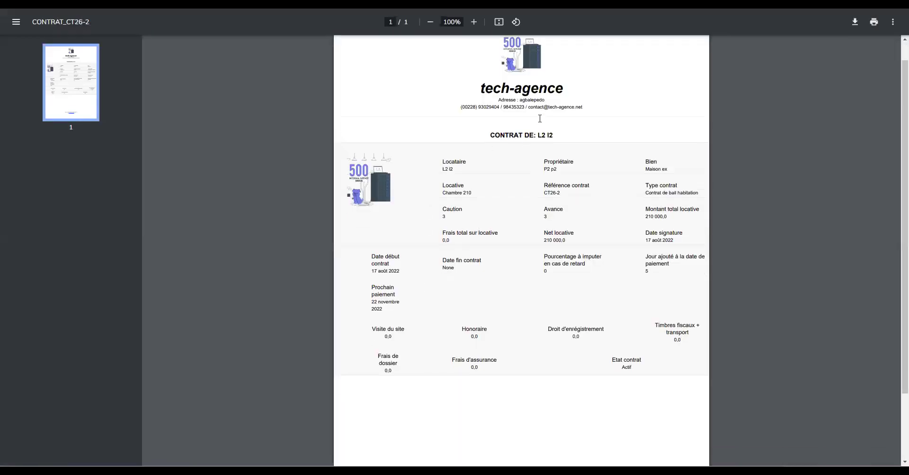
key("ctrl+w")
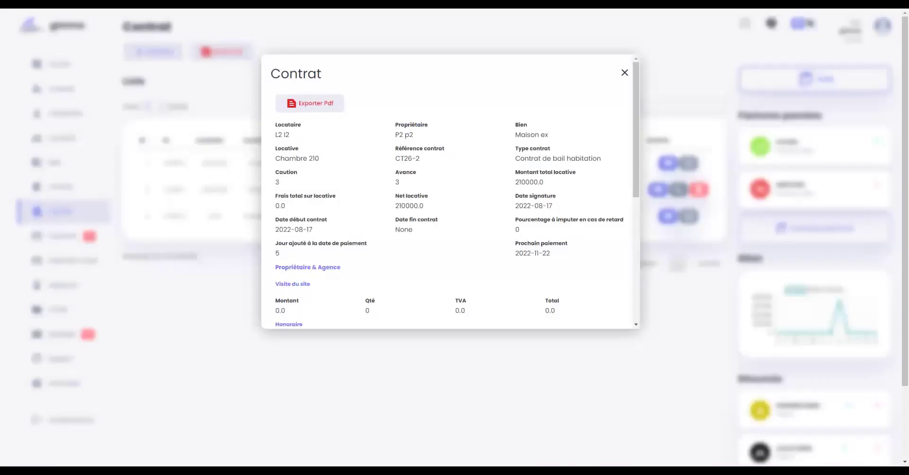
left_click(625, 72)
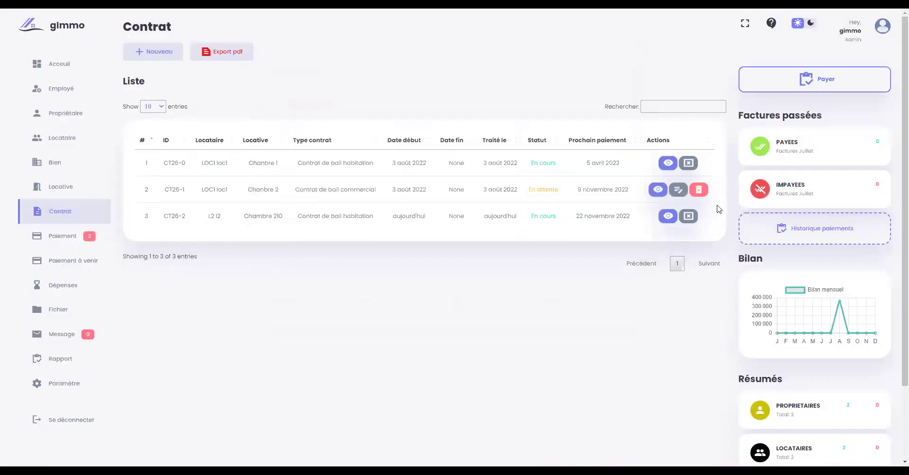
left_click(689, 216)
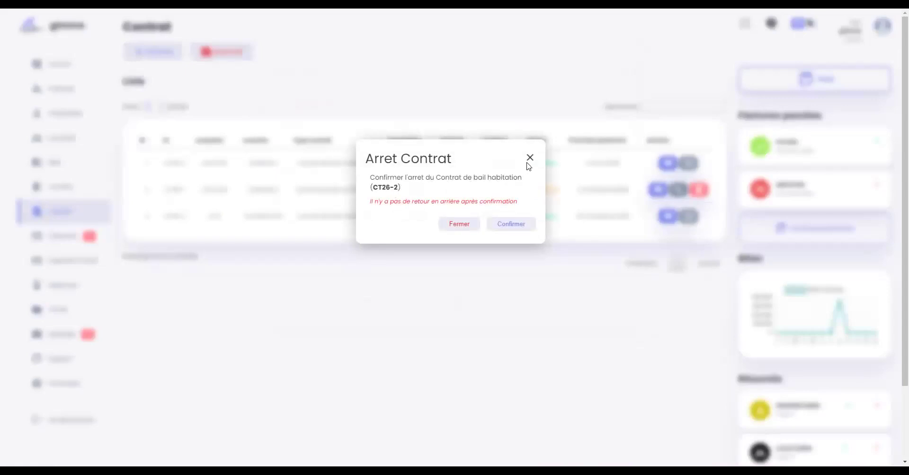
left_click(448, 225)
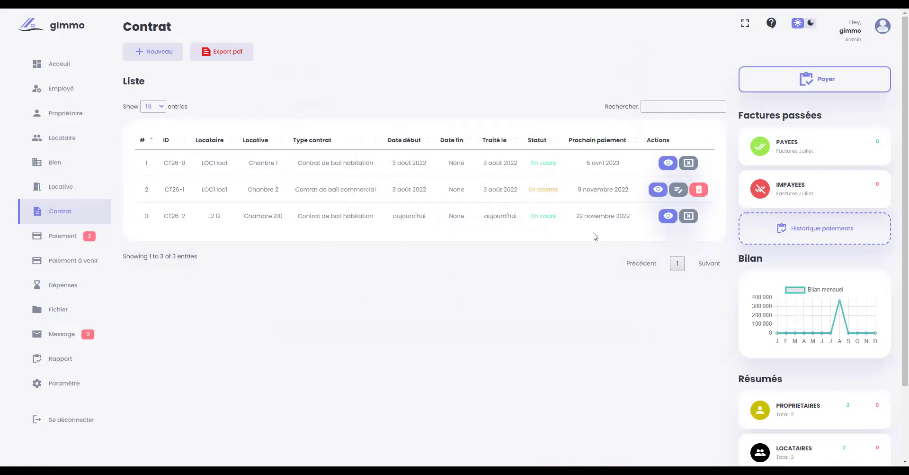
- Open invoice FT26-5's payment detail from the Paiement list
left_click(55, 239)
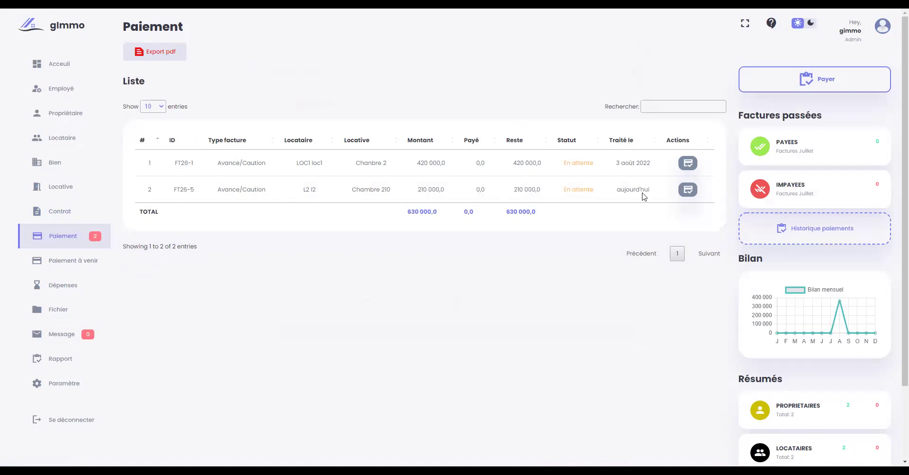
left_click(688, 190)
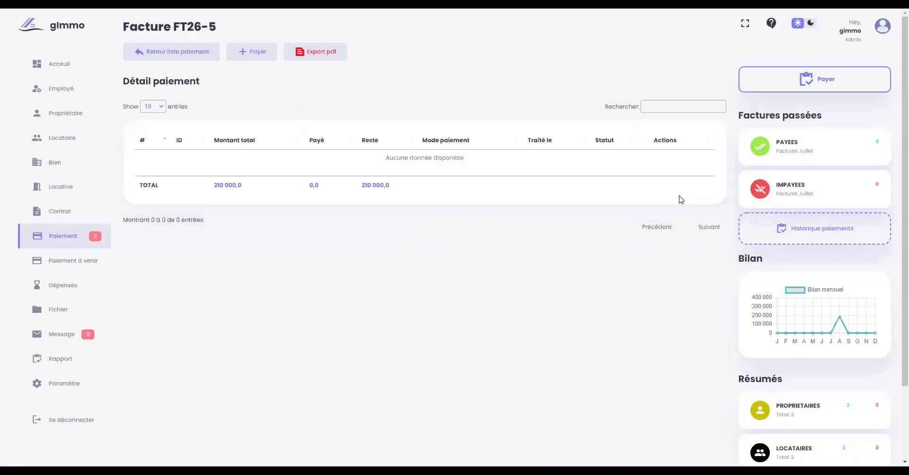
- Pay the full 210000.0 on FT26-5 in cash (Espèces) and confirm
left_click(255, 53)
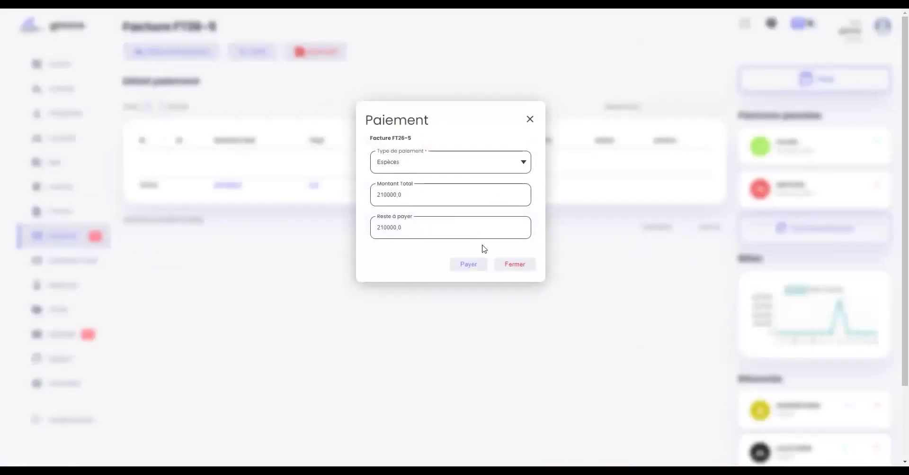
left_click(460, 167)
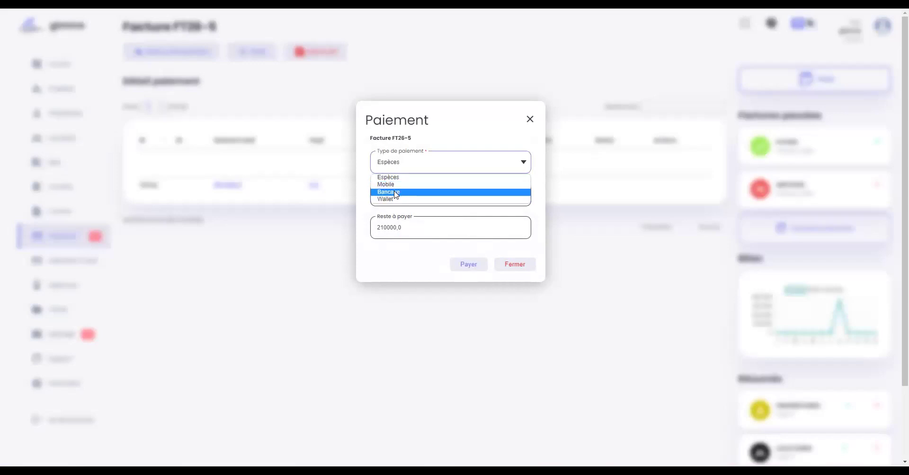
left_click(416, 178)
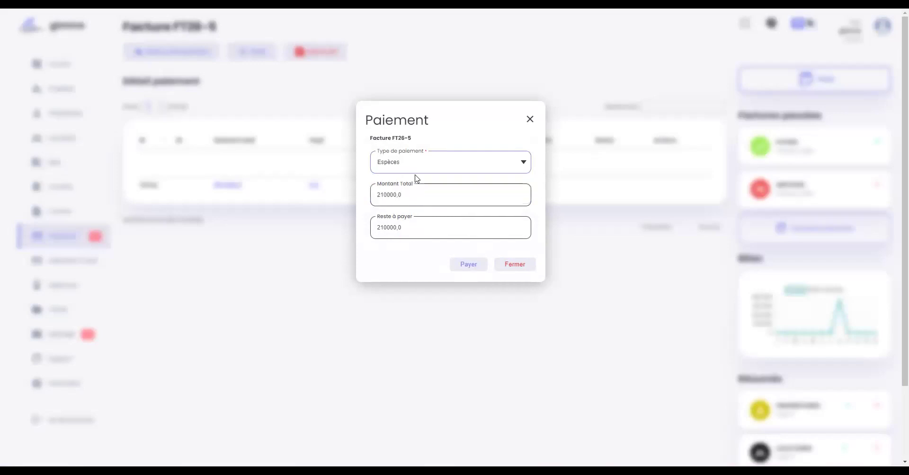
left_click(471, 266)
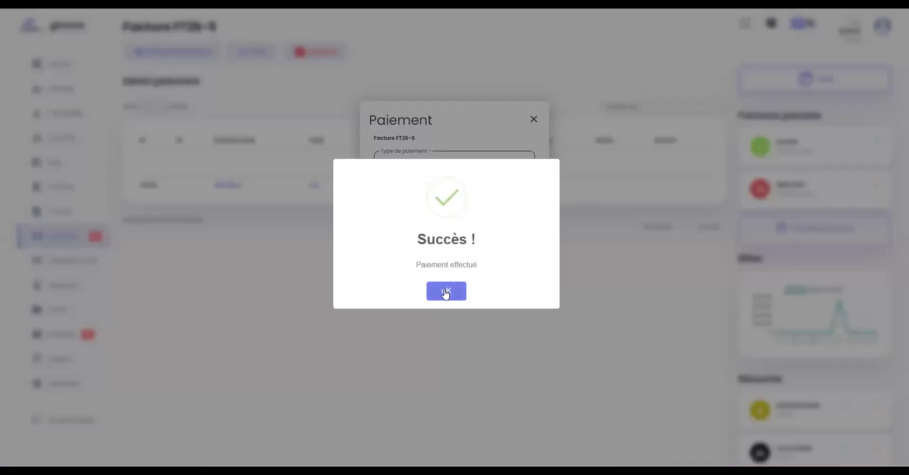
left_click(445, 290)
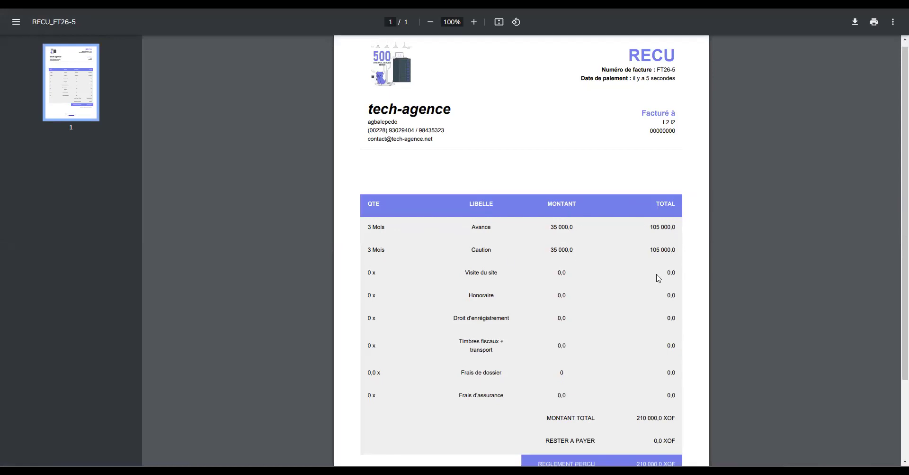
- Review the RECU_FT26-5 receipt, selecting the agency phone numbers and billed-to text, then close it
scroll(656, 278, "down", 3)
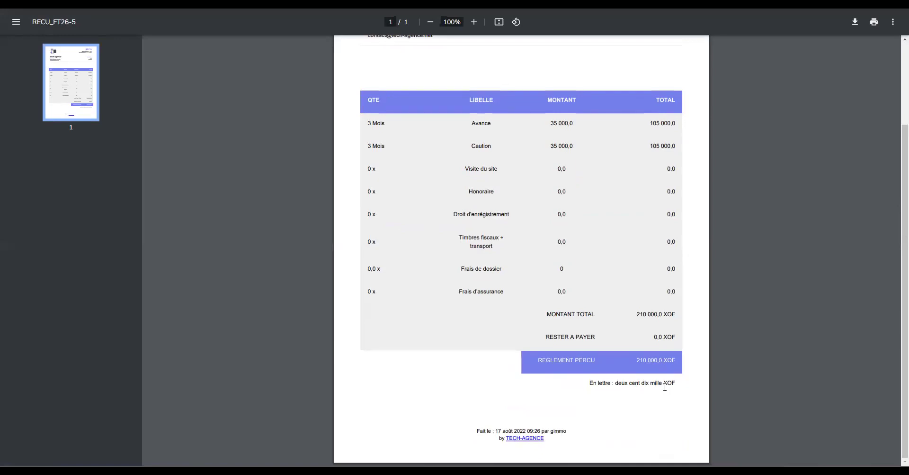
scroll(591, 388, "up", 3)
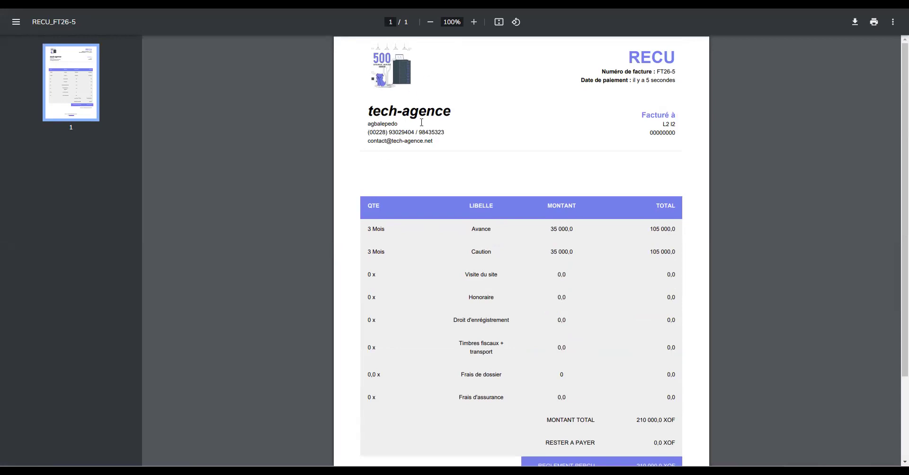
left_click_drag(370, 133, 454, 131)
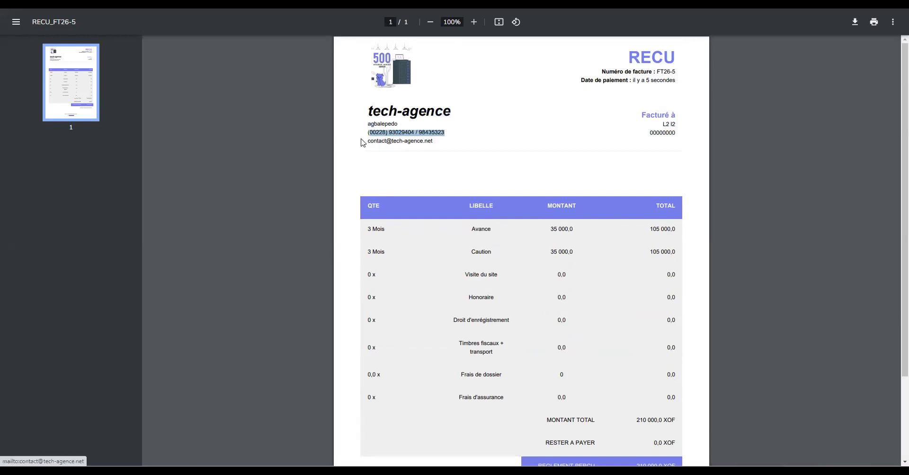
left_click(519, 138)
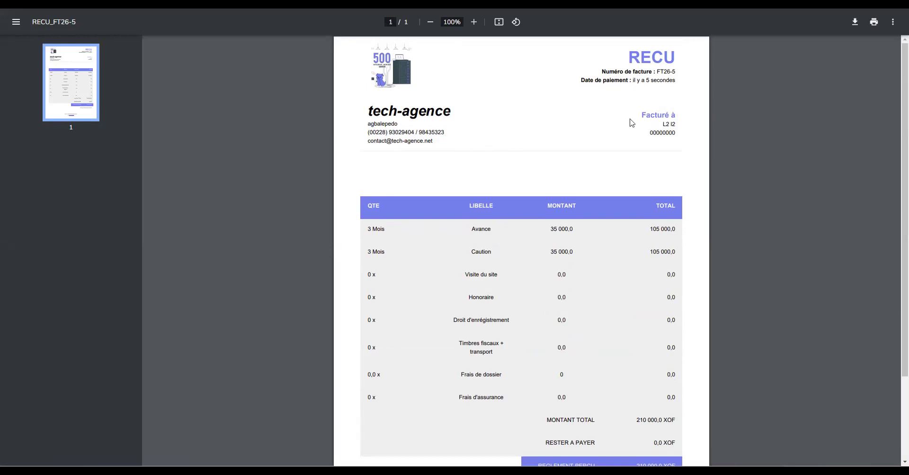
left_click_drag(658, 125, 682, 131)
scroll(546, 267, "down", 2)
scroll(548, 267, "up", 2)
key("ctrl+w")
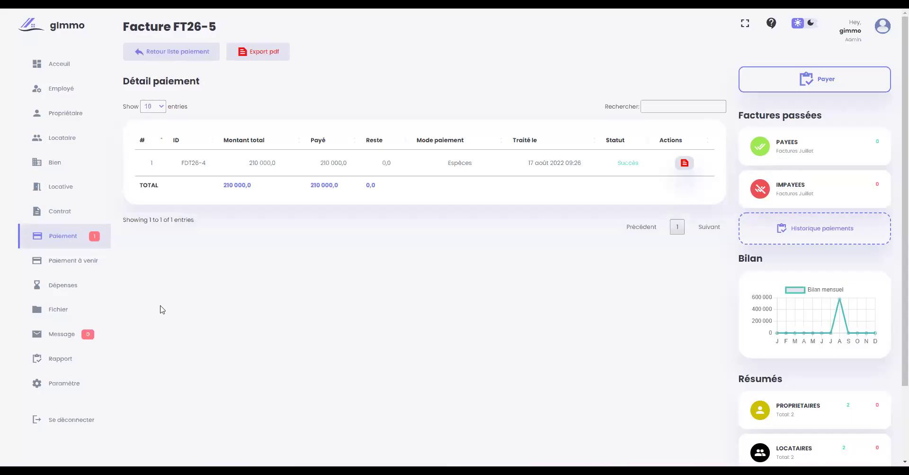
- Browse the payments and upcoming-payments lists, then open the property expenses list
left_click(91, 235)
left_click(62, 266)
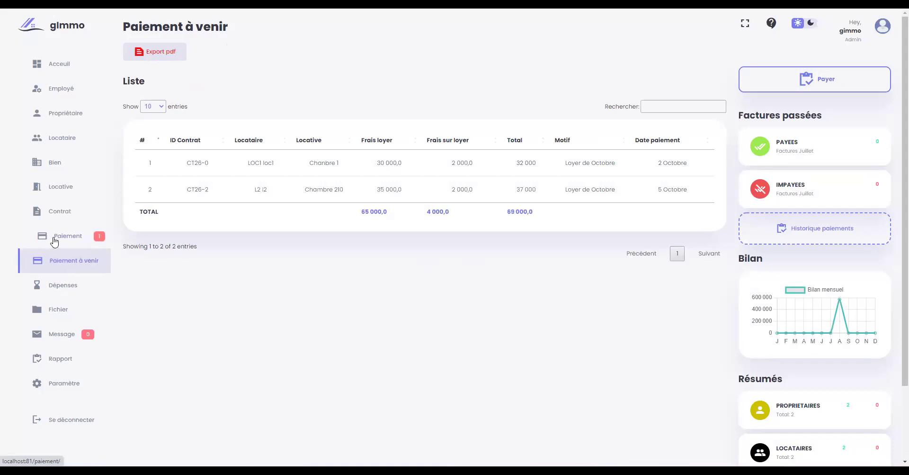
left_click(60, 247)
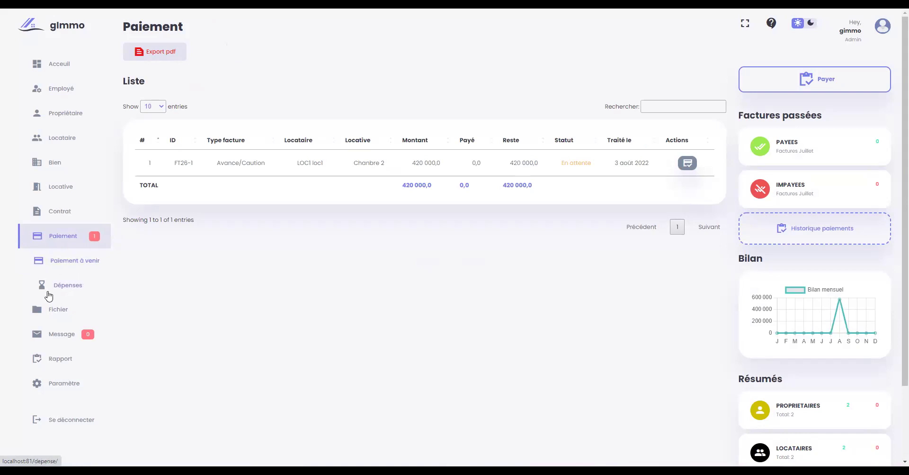
left_click(52, 288)
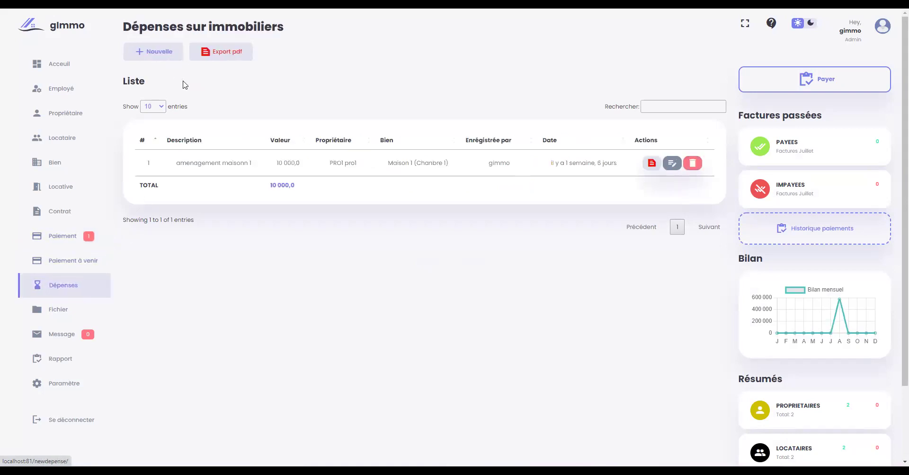
- Start a new expense, visiting the value and description fields and dismissing suggestions
left_click(160, 53)
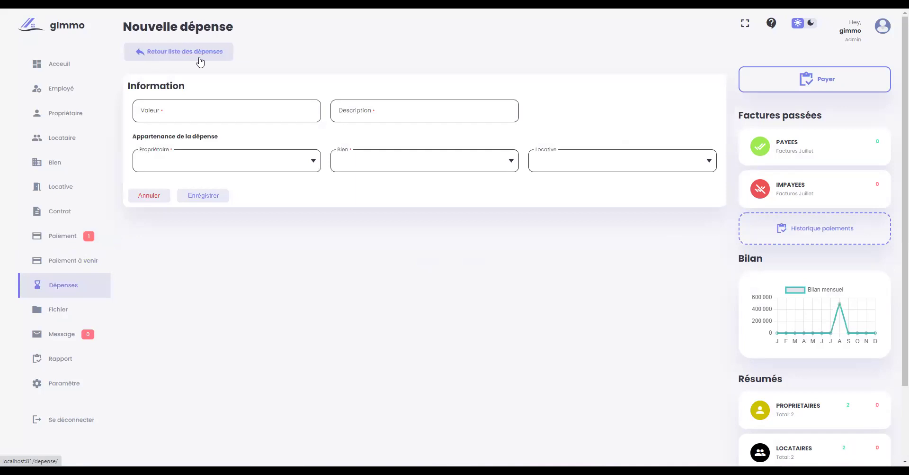
left_click(194, 112)
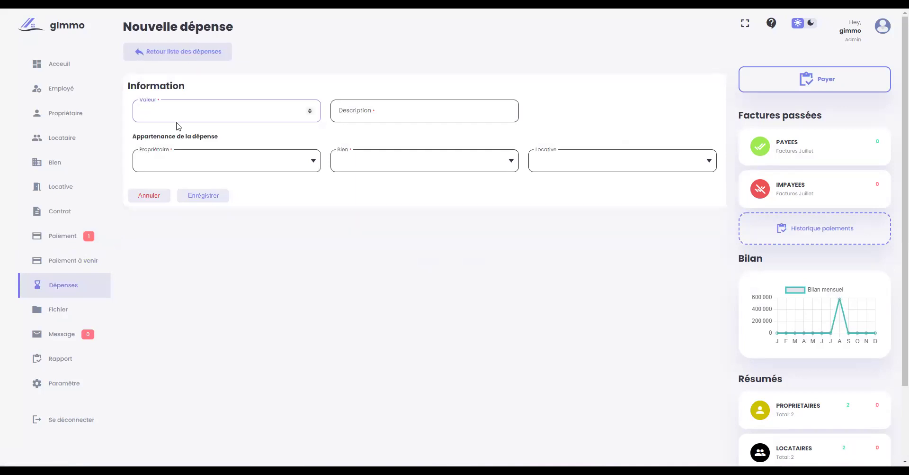
left_click(341, 111)
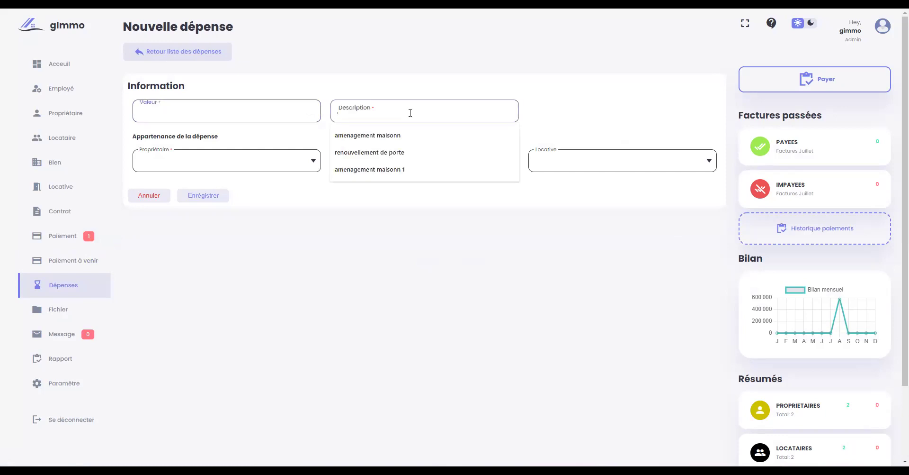
left_click(400, 84)
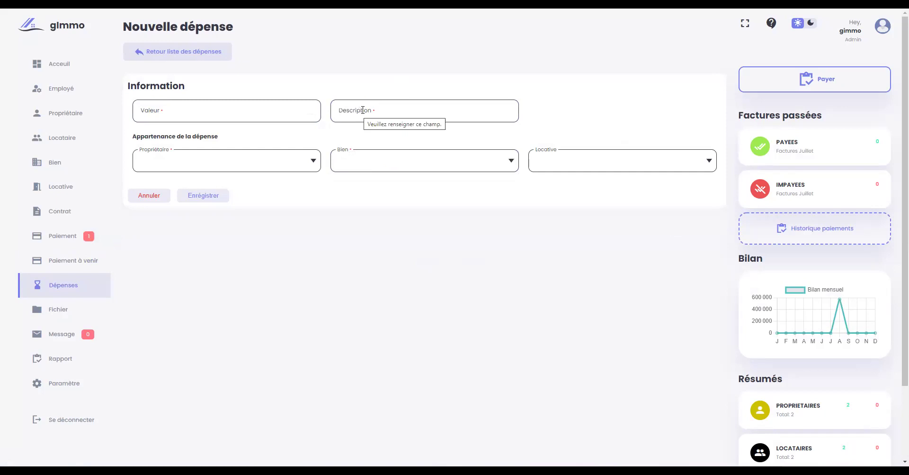
left_click(363, 110)
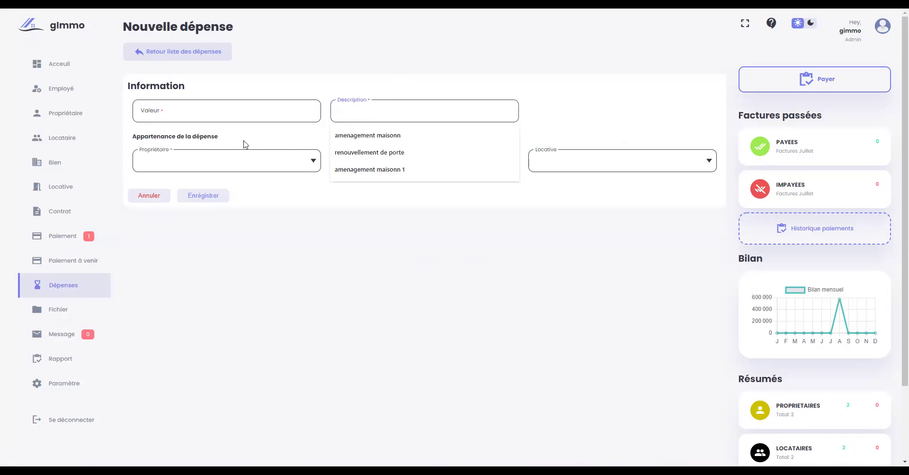
left_click(260, 137)
- Assign the expense to owner P2 p2, property Maison ex and unit Chambre 210, then go to Fichier
left_click(244, 168)
left_click(240, 187)
left_click(407, 169)
left_click(400, 184)
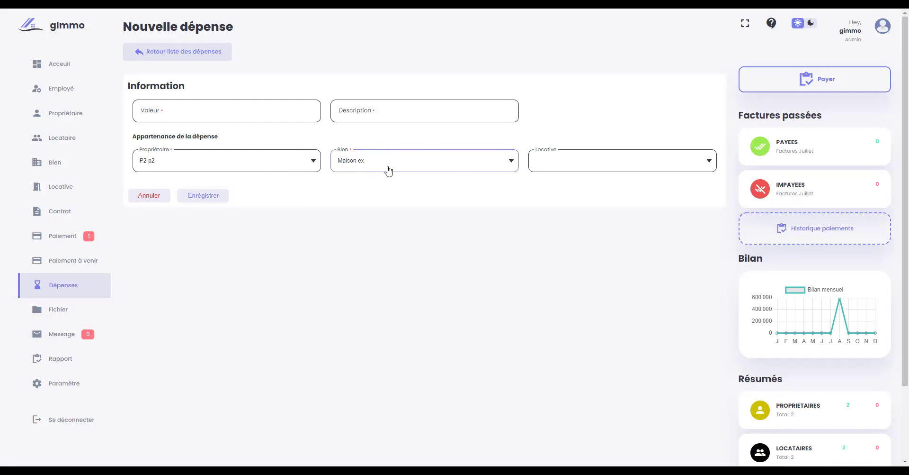
left_click(388, 165)
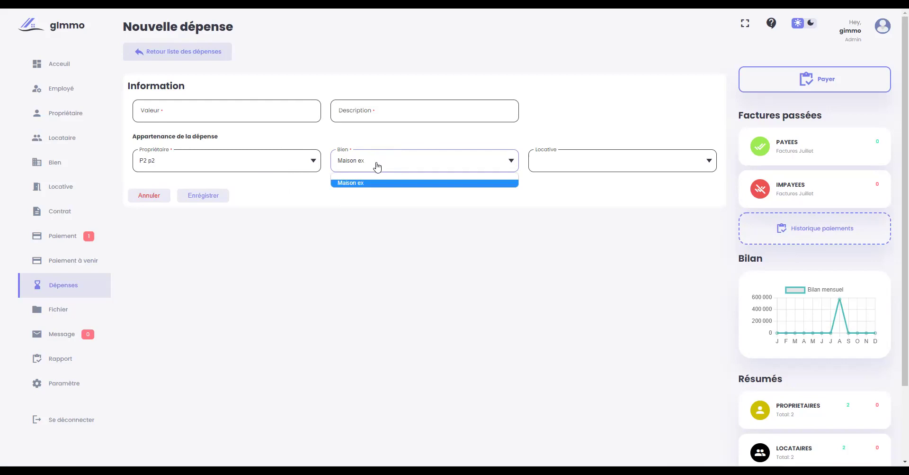
left_click(376, 184)
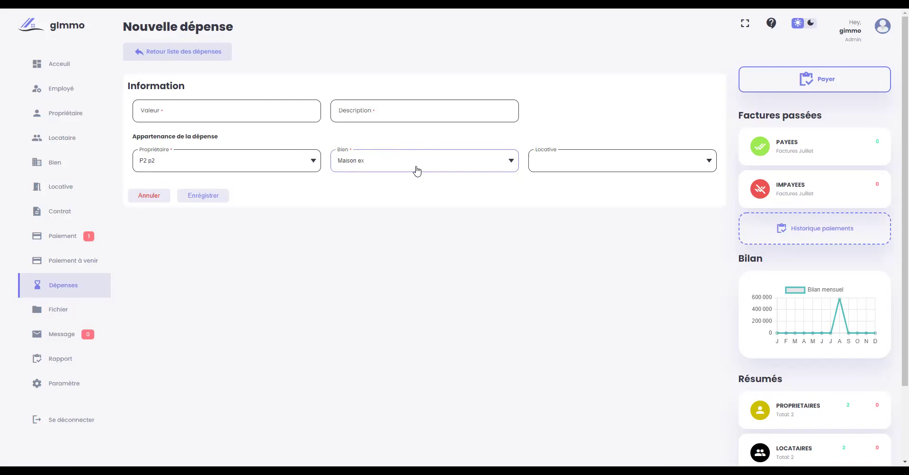
left_click(597, 167)
left_click(591, 184)
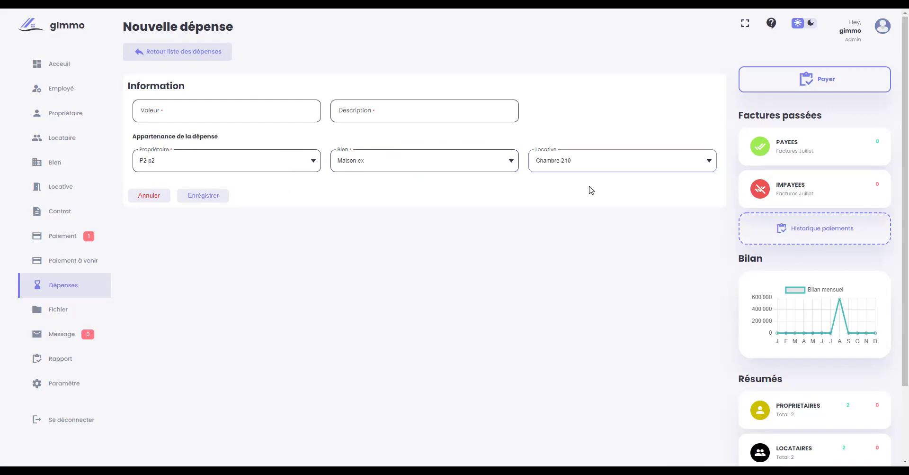
left_click(57, 313)
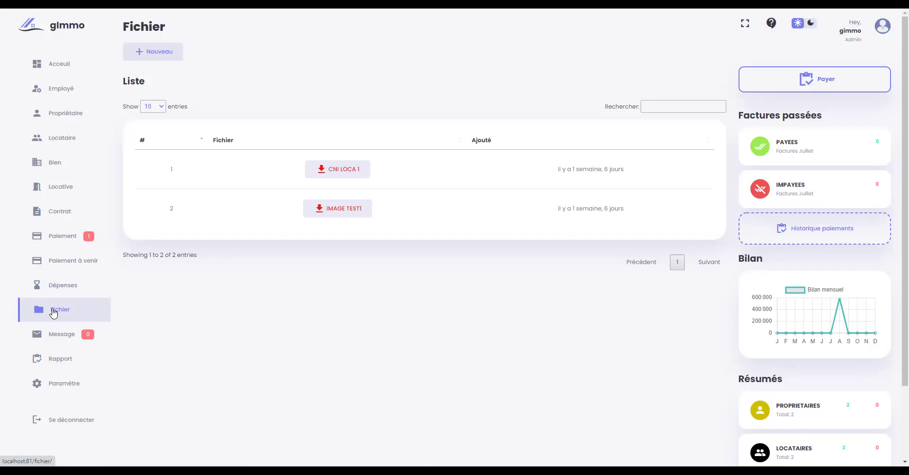
- Upload cart.jpg with description 'Image t1', then try downloading IMAGE T12 and cancel the save prompt
left_click(163, 53)
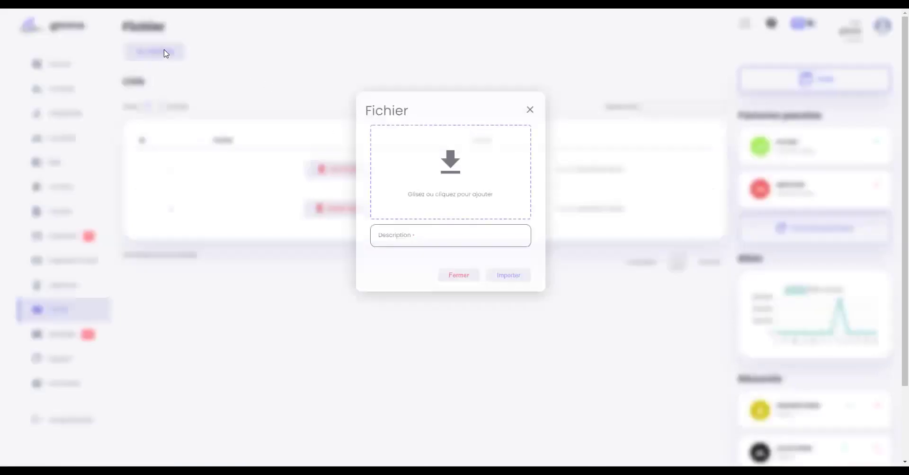
left_click(438, 185)
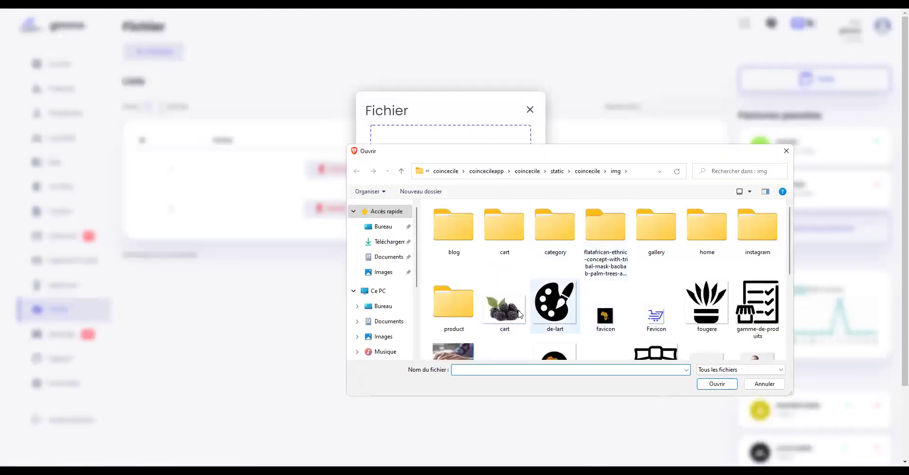
double_click(508, 313)
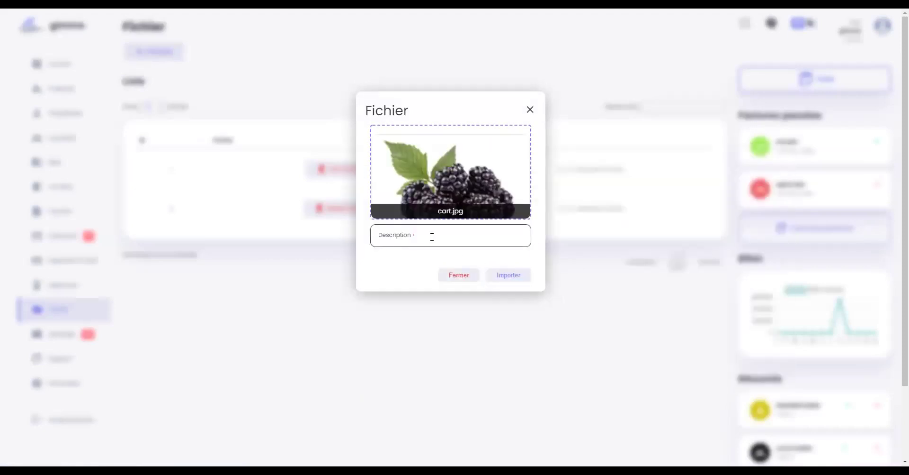
left_click(432, 237)
type("I")
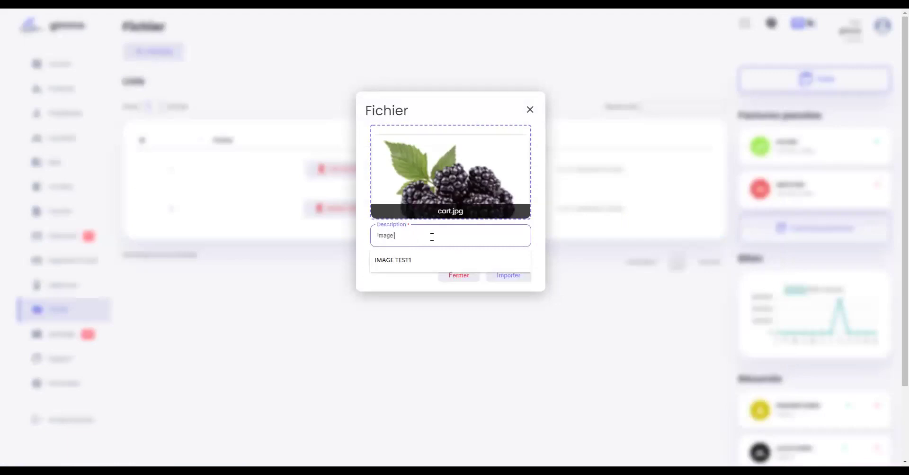
type("mage t12")
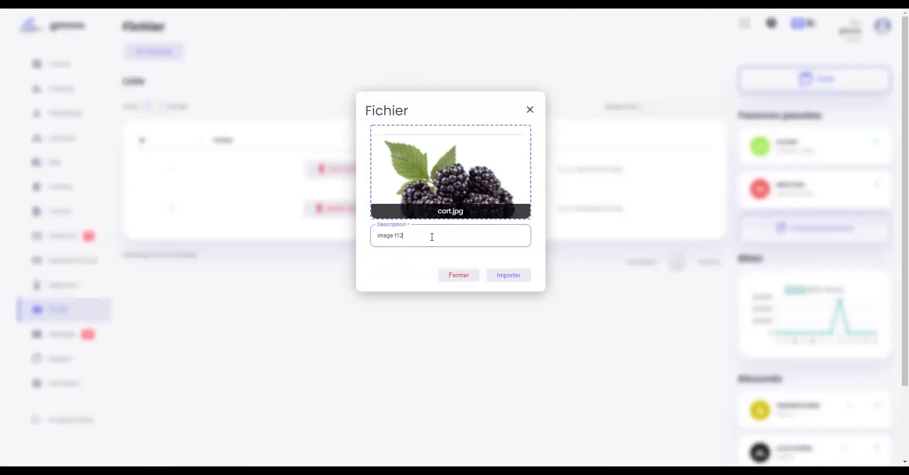
left_click(502, 277)
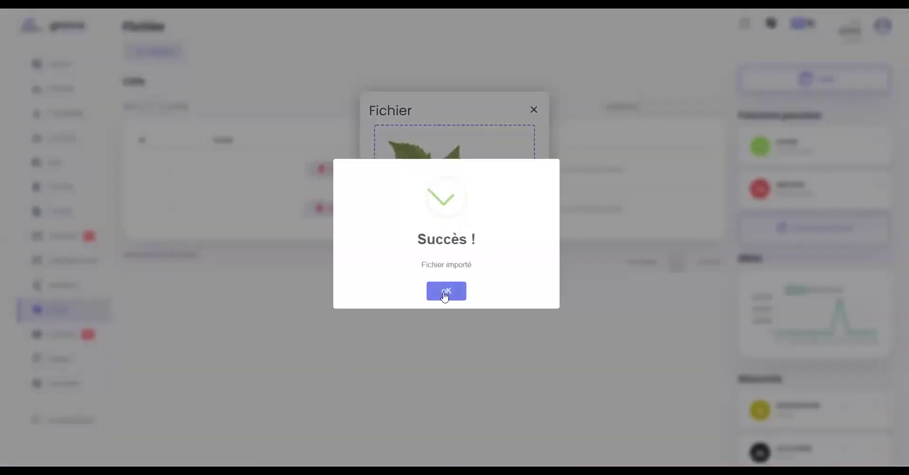
left_click(446, 291)
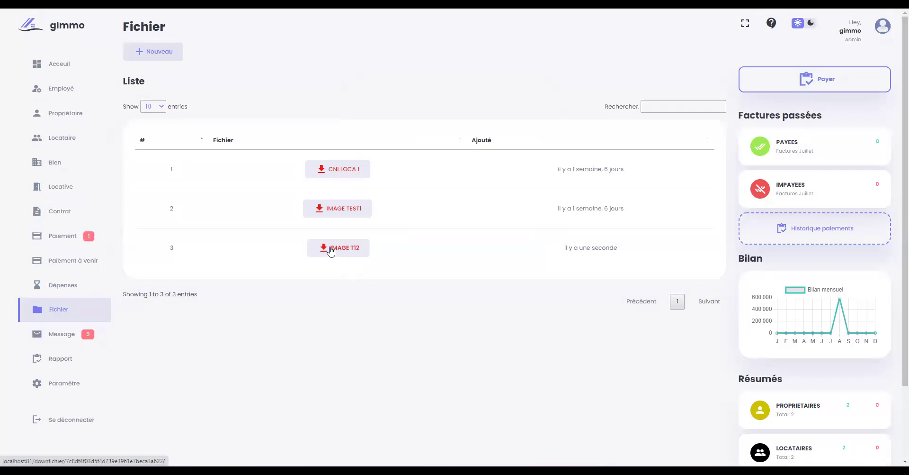
left_click(331, 251)
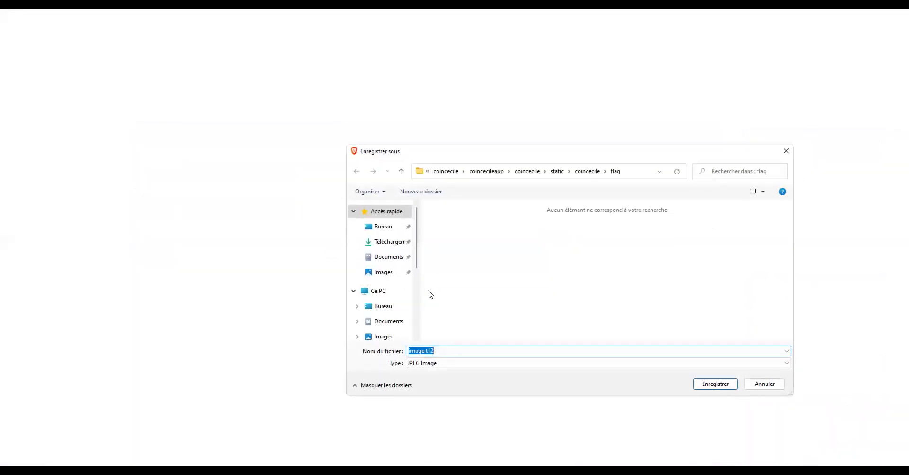
left_click(764, 384)
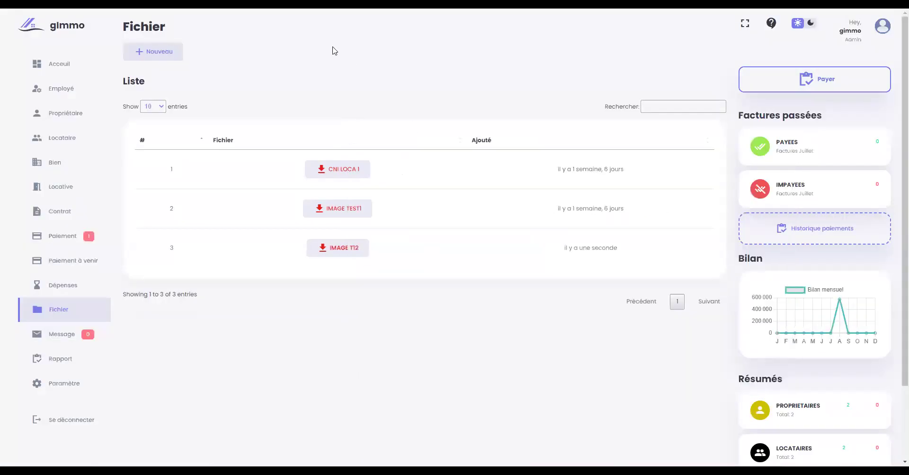
- Open the Message page, view and close the EMPLOYE1 chat, then move on to Rapport
left_click(66, 338)
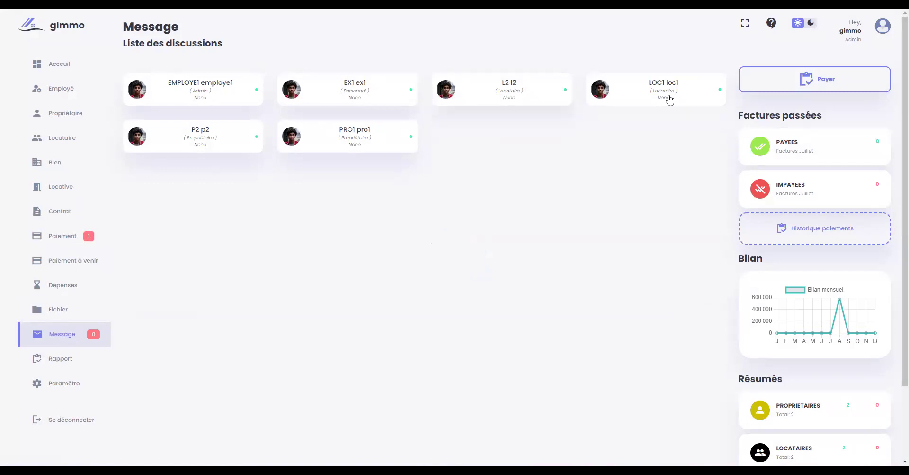
left_click(215, 101)
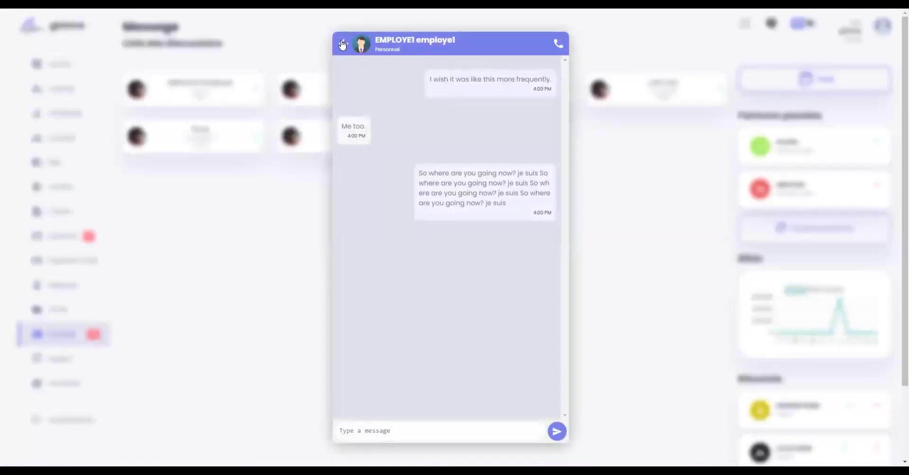
left_click(343, 43)
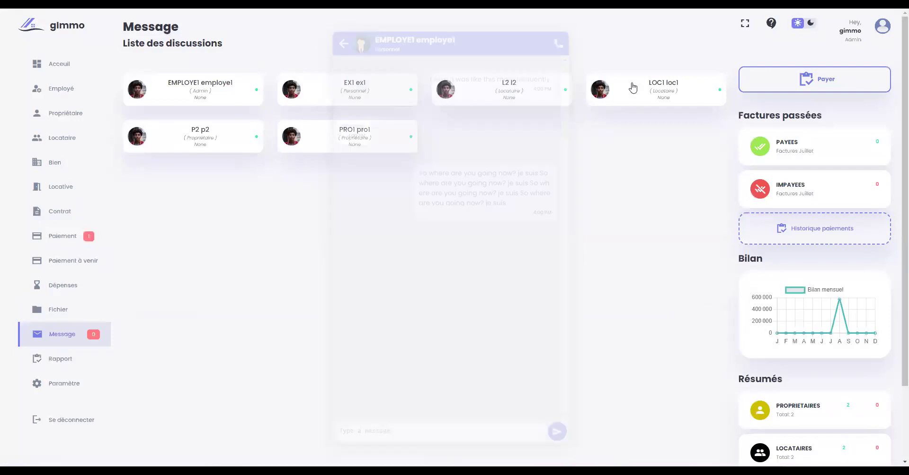
left_click(55, 364)
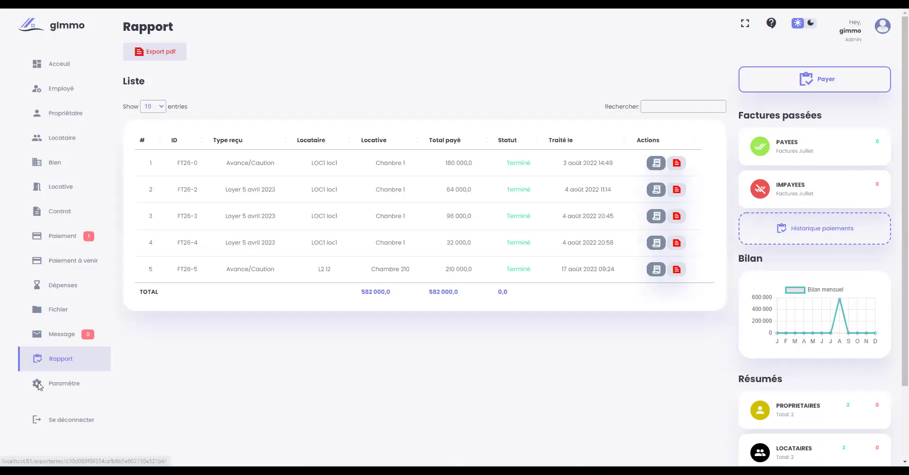
- Open Paramètre to show the tech-agence establishment details with currency XOF
left_click(76, 387)
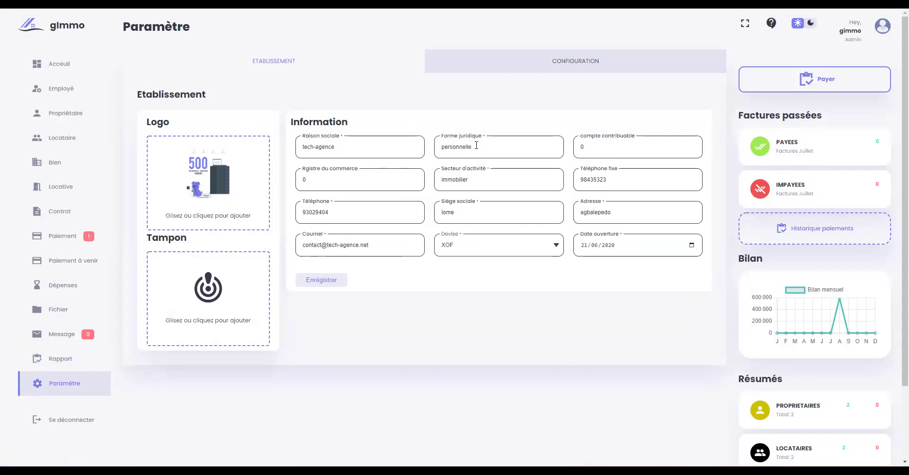
- Browse the Devise list, keep XOF as the currency, and show the CONFIGURATION settings
left_click(549, 248)
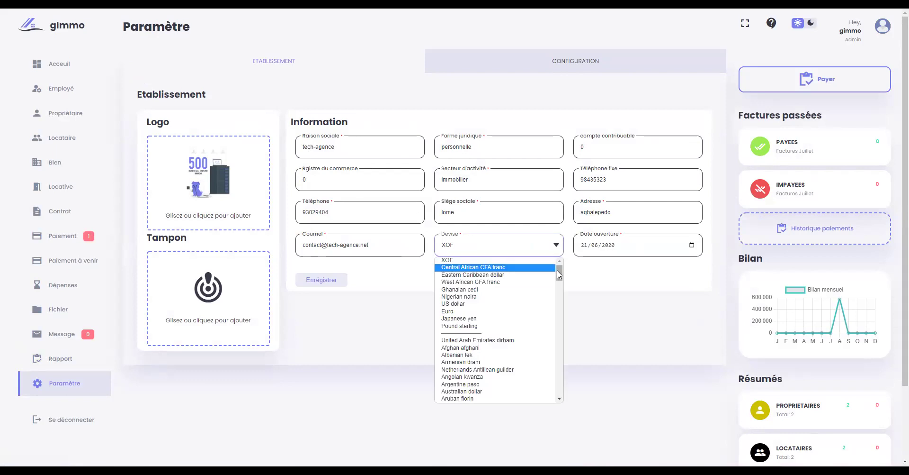
left_click_drag(561, 277, 559, 250)
left_click(559, 250)
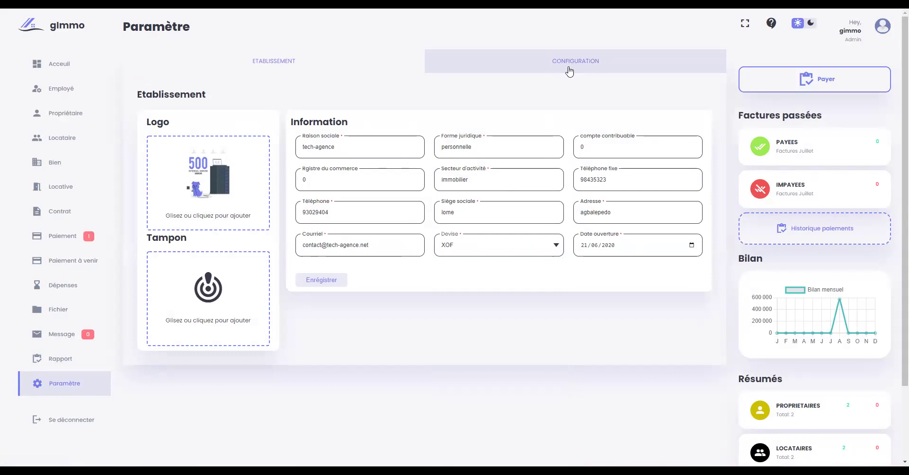
left_click(570, 69)
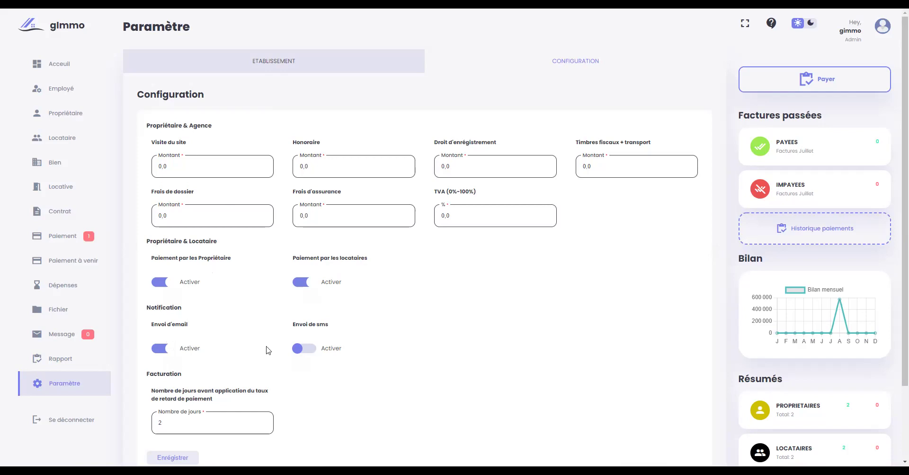
- Scroll the Configuration form, show the ETABLISSEMENT details, then return to the Accueil dashboard
scroll(314, 371, "down", 2)
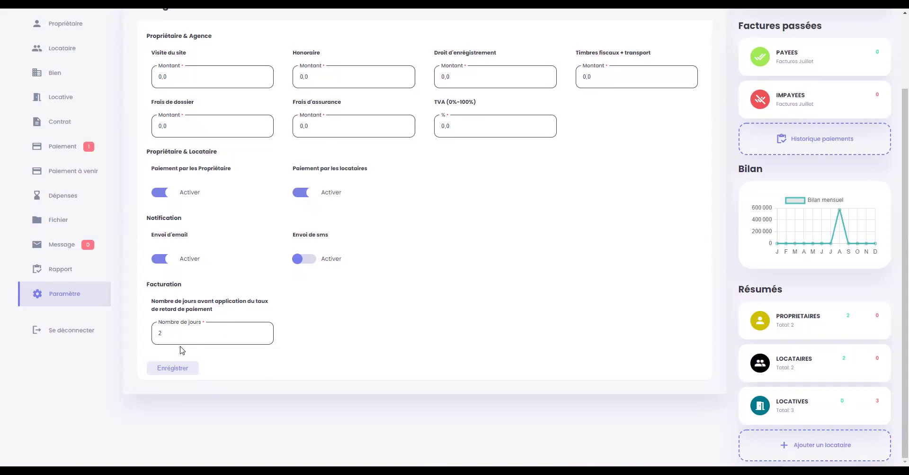
scroll(183, 348, "up", 3)
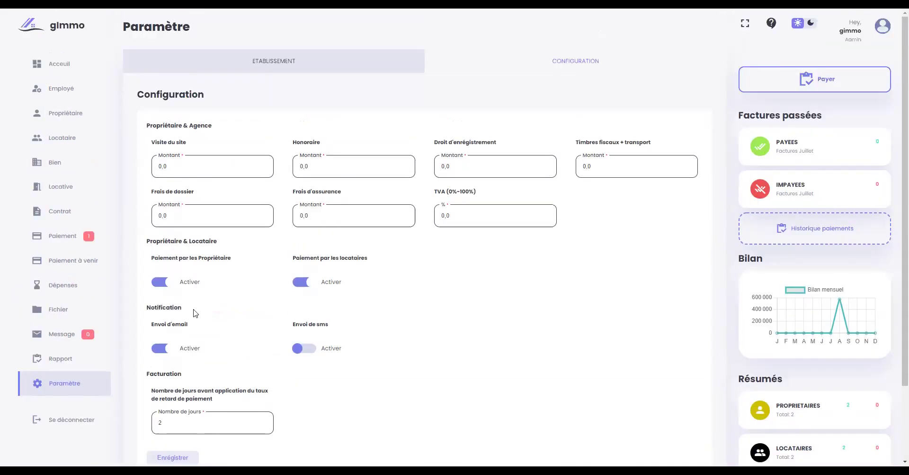
left_click(301, 67)
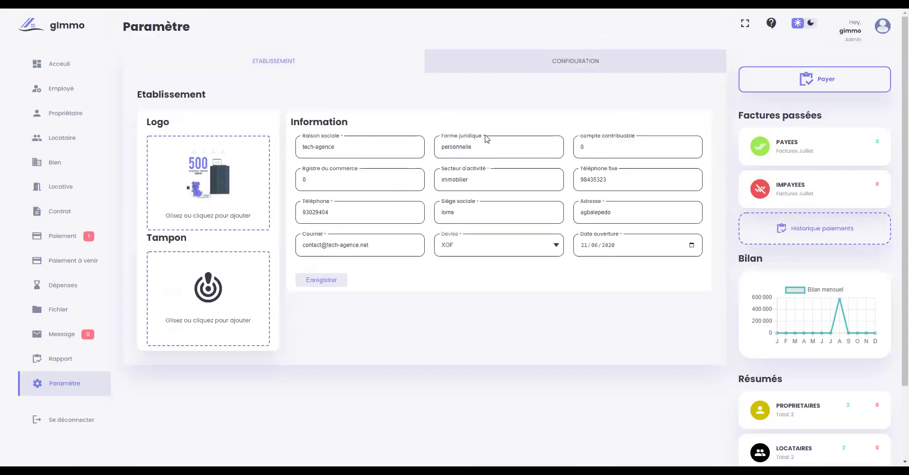
left_click(59, 68)
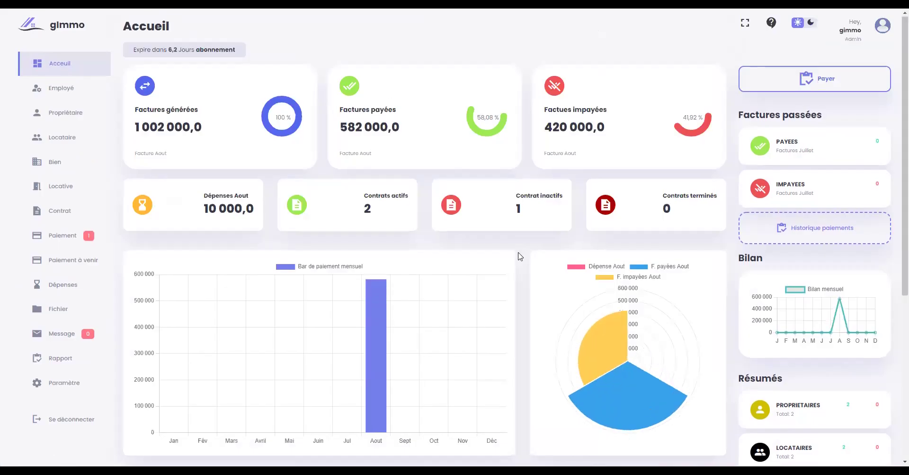
- Scroll the dashboard to review invoice totals of 1 002 000,0, contract counts and payment charts
scroll(520, 254, "down", 4)
scroll(518, 257, "up", 2)
scroll(502, 261, "down", 2)
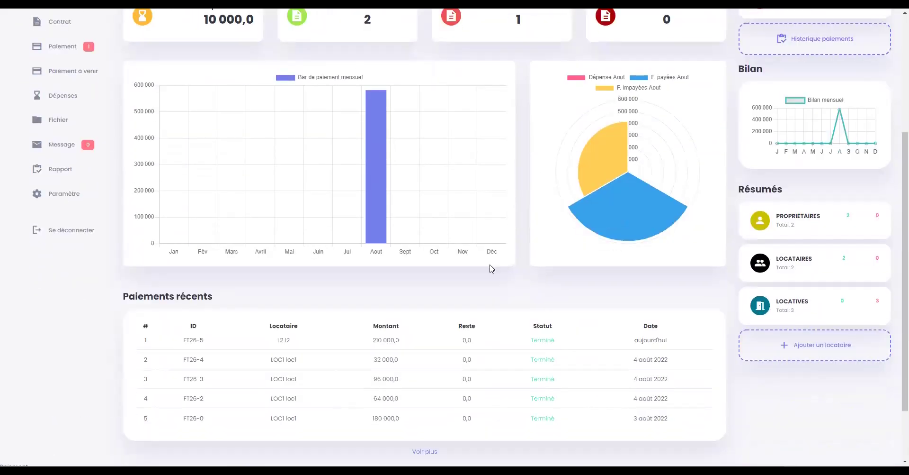
scroll(473, 267, "up", 1)
scroll(429, 270, "up", 2)
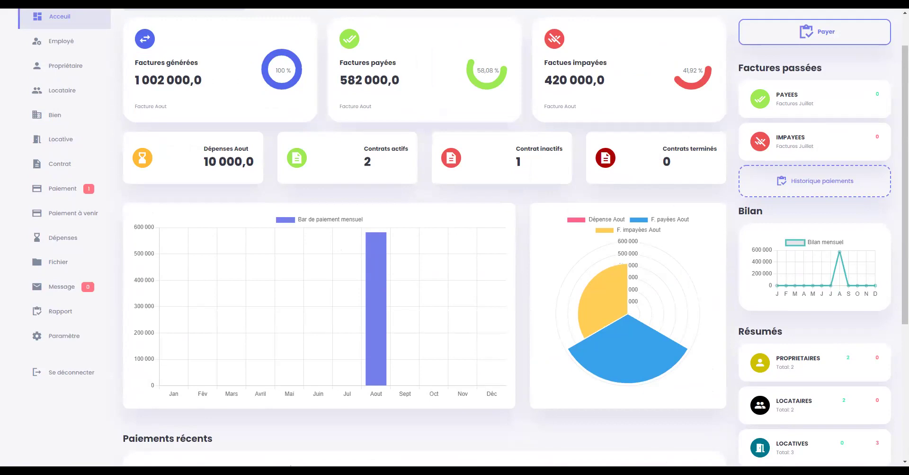
- Search Google for 'tech-agence' and look over its business profile and website result
key("ctrl+h")
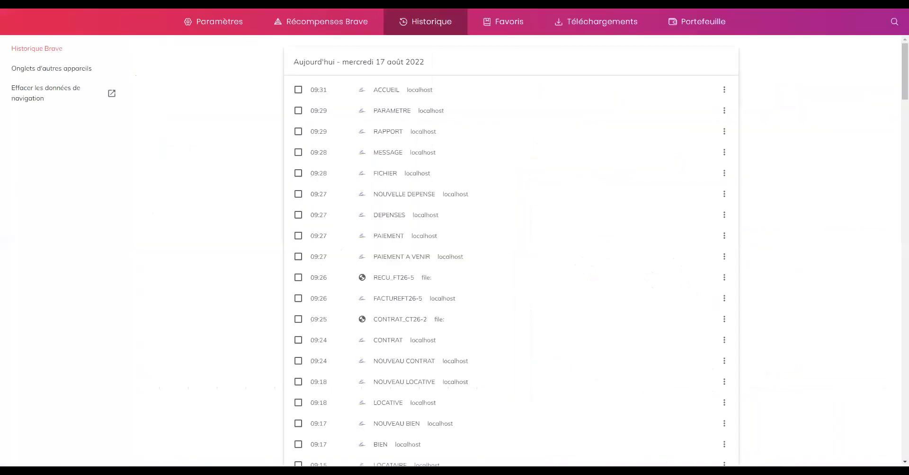
key("ctrl+l")
type("www")
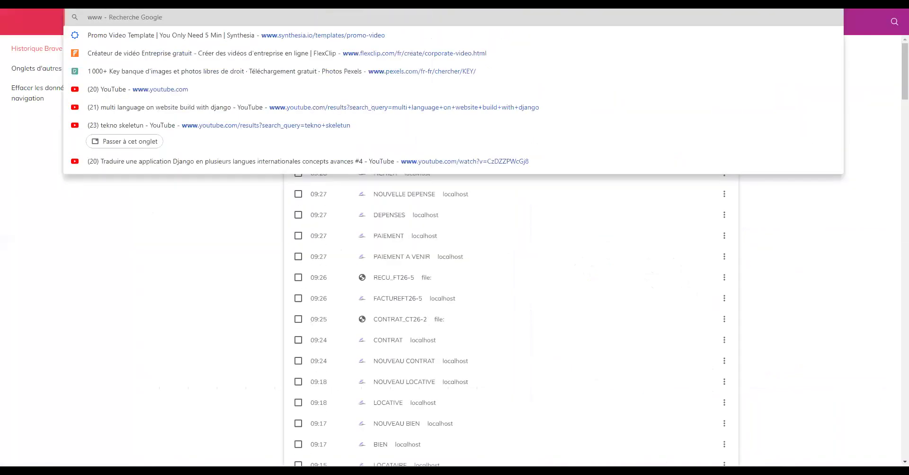
key("BackSpace")
key("BackSpace")
key("BackSpace")
type("tech-agence")
key("Return")
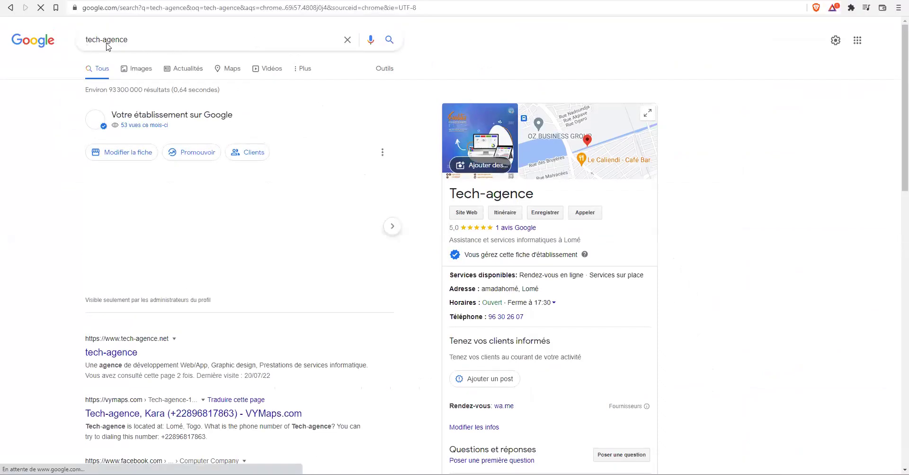
scroll(119, 189, "down", 3)
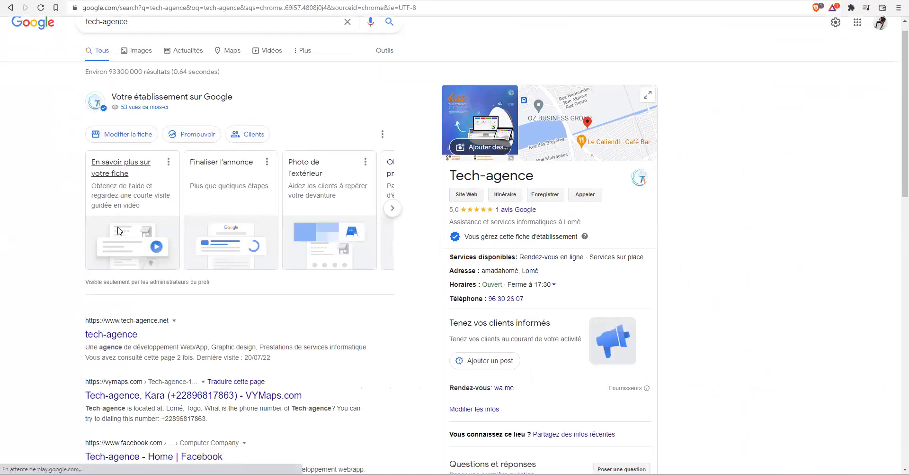
left_click(114, 213)
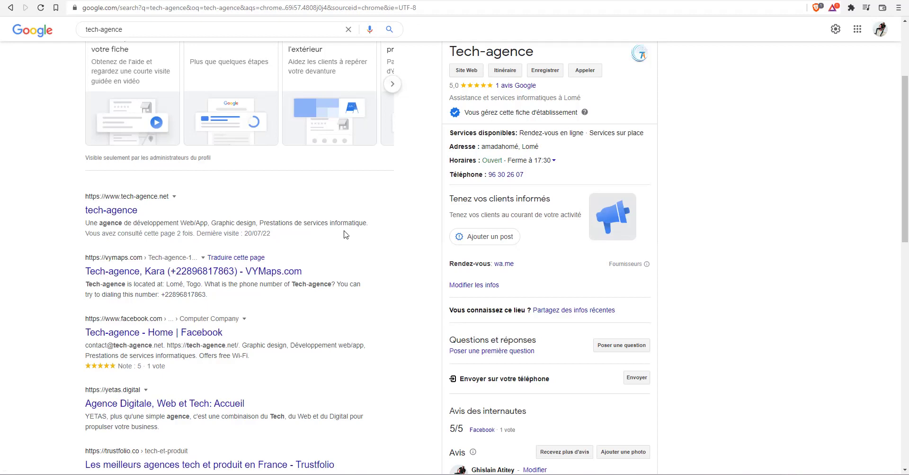
scroll(220, 219, "up", 1)
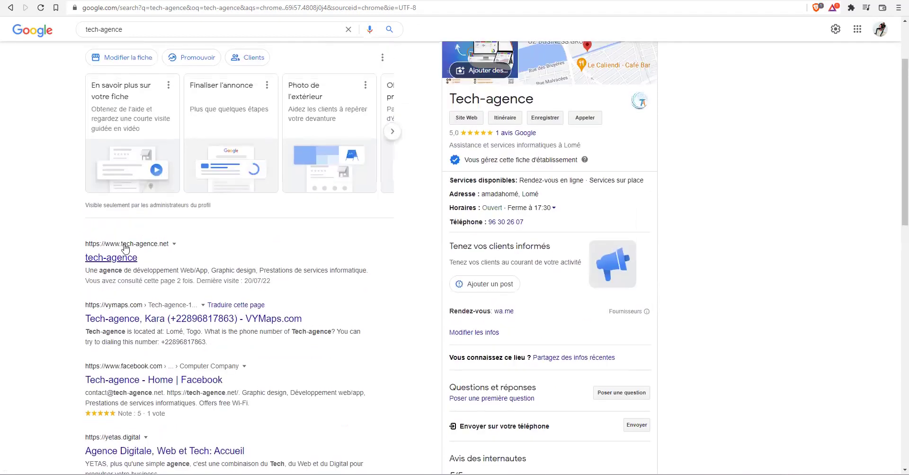
- Open the tech-agence.net website and dismiss the 30% special offer popup
left_click(118, 264)
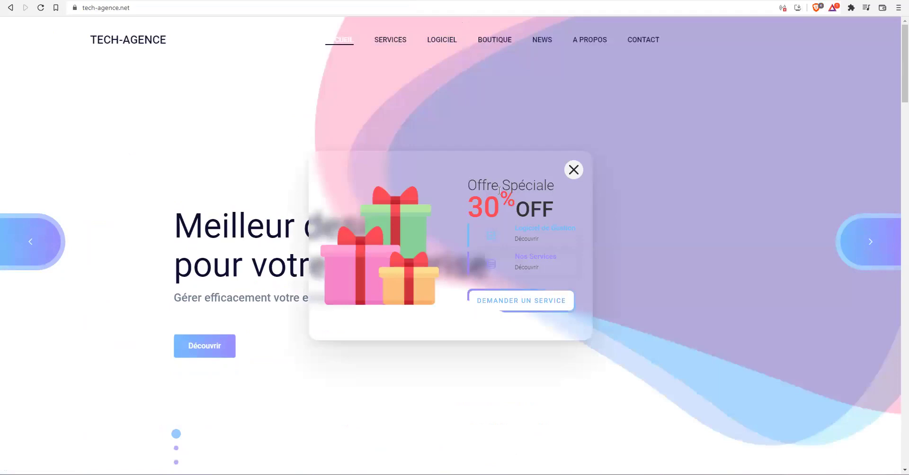
left_click(574, 170)
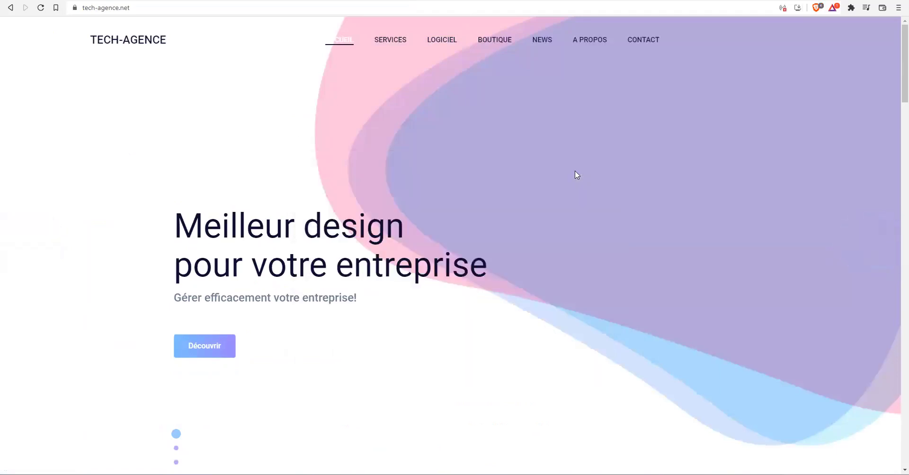
scroll(577, 174, "down", 4)
scroll(577, 174, "down", 6)
scroll(575, 174, "up", 4)
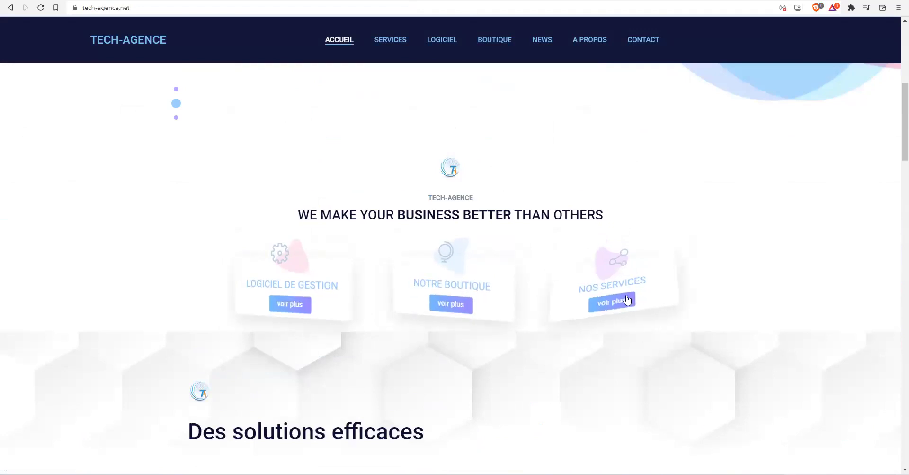
- Browse the home page and open the LOGICIEL DE GESTION 'voir plus' software page
scroll(589, 315, "down", 15)
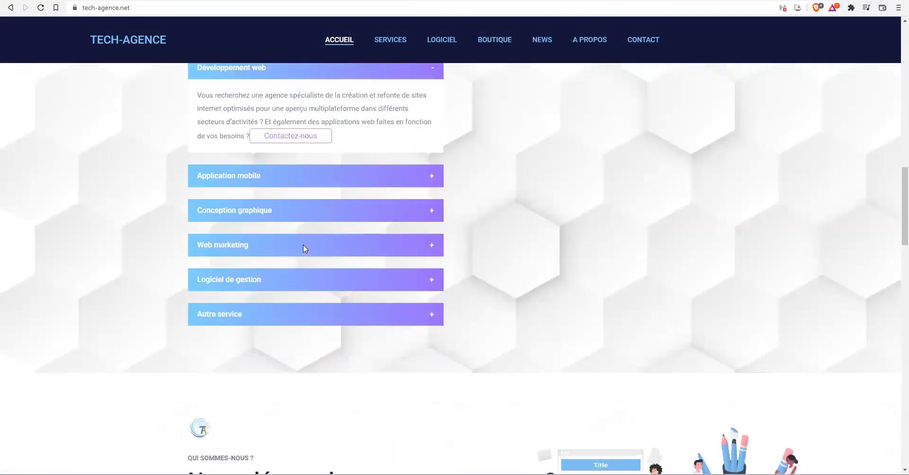
scroll(475, 252, "down", 15)
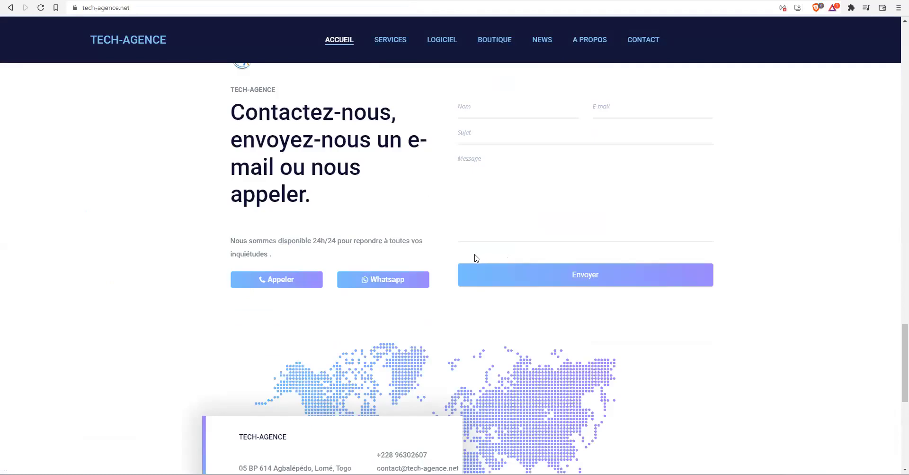
scroll(476, 258, "up", 20)
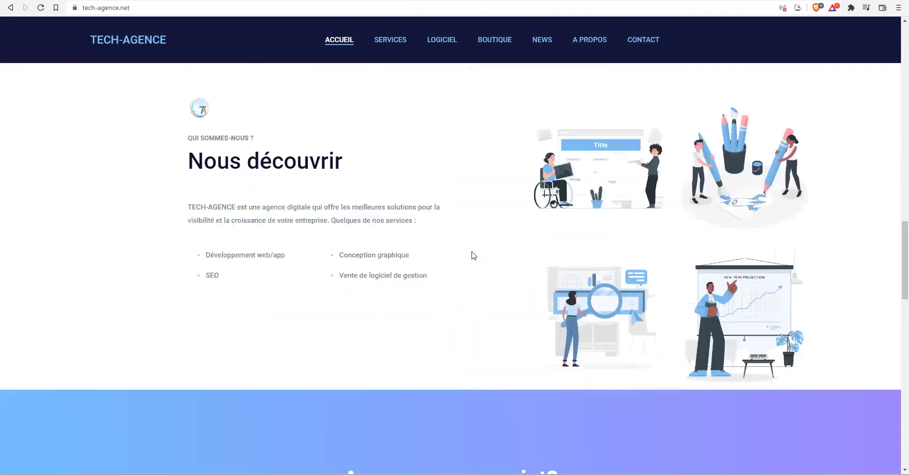
scroll(473, 251, "up", 3)
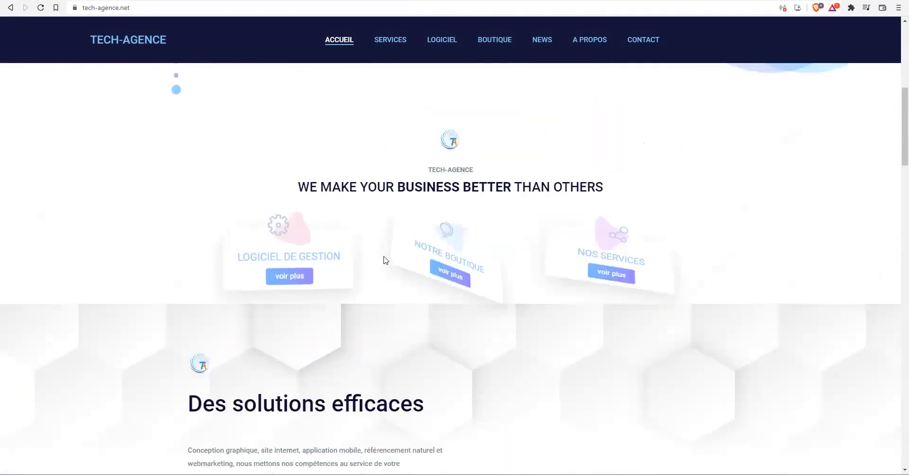
left_click(297, 276)
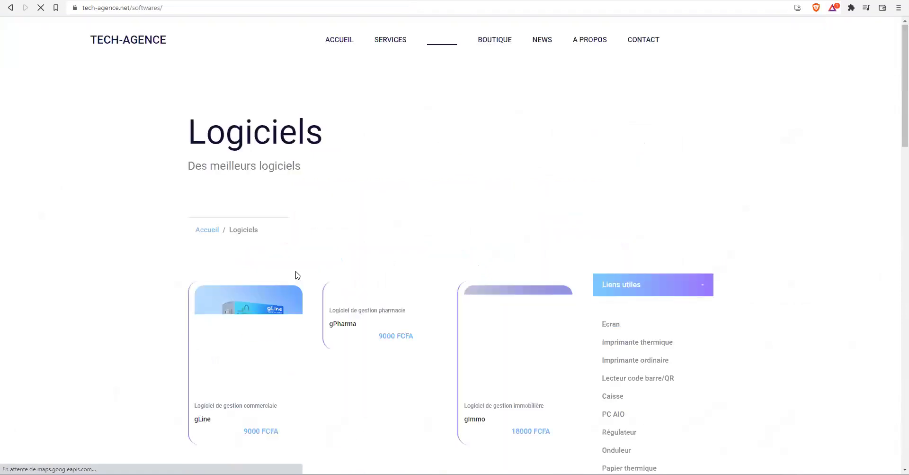
- Scroll the Logiciels page showing gLine, gPharma at 9000 FCFA and gImmo at 18000 FCFA
scroll(273, 277, "down", 3)
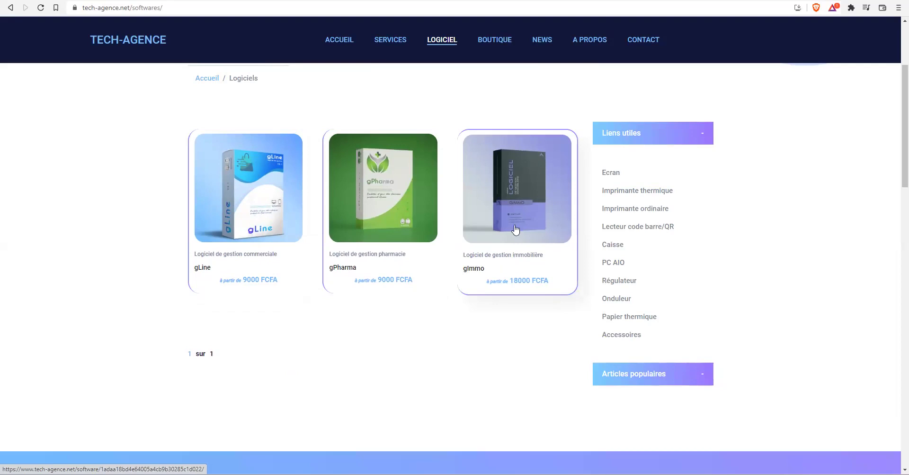
scroll(511, 240, "down", 5)
scroll(500, 254, "up", 10)
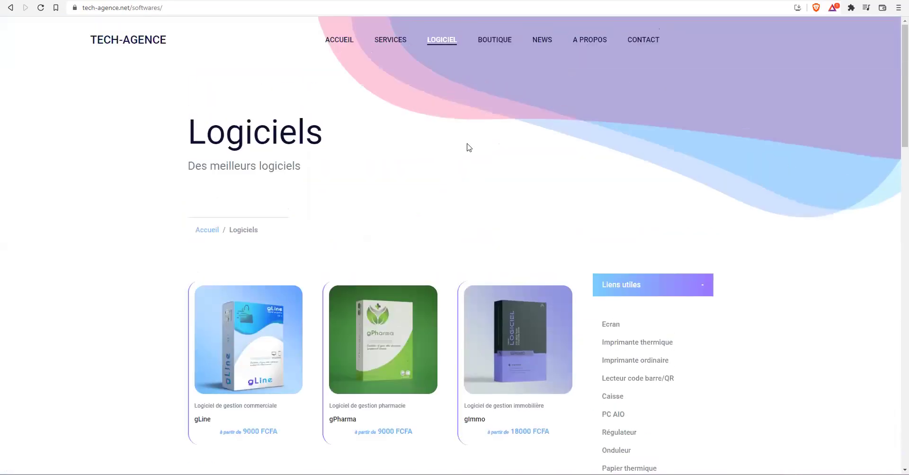
- Review the Services page's service cards and accordion, then go to the About page
left_click(385, 41)
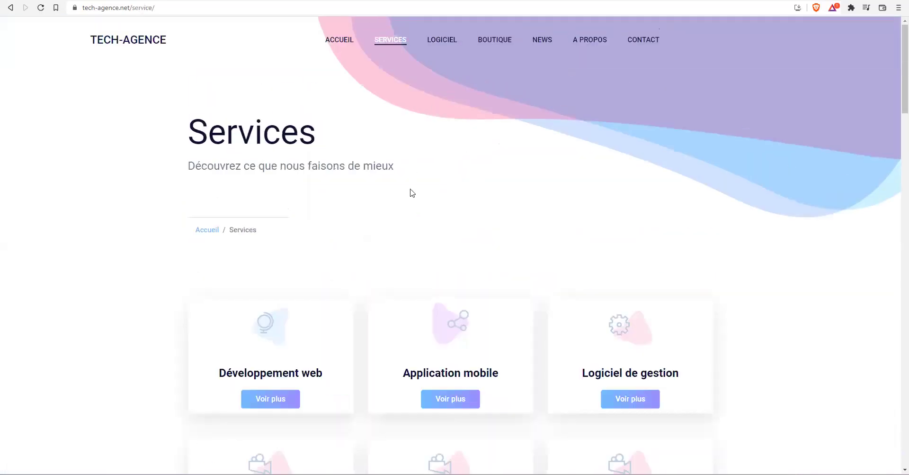
scroll(325, 245, "down", 3)
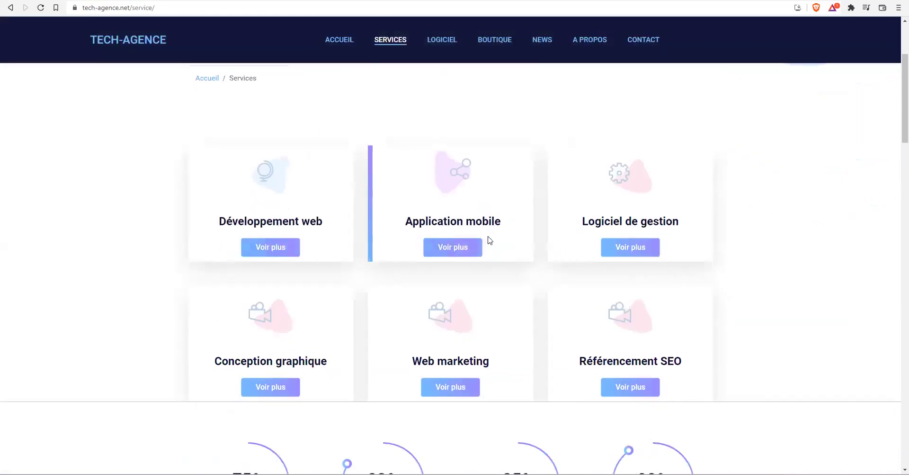
scroll(653, 236, "down", 2)
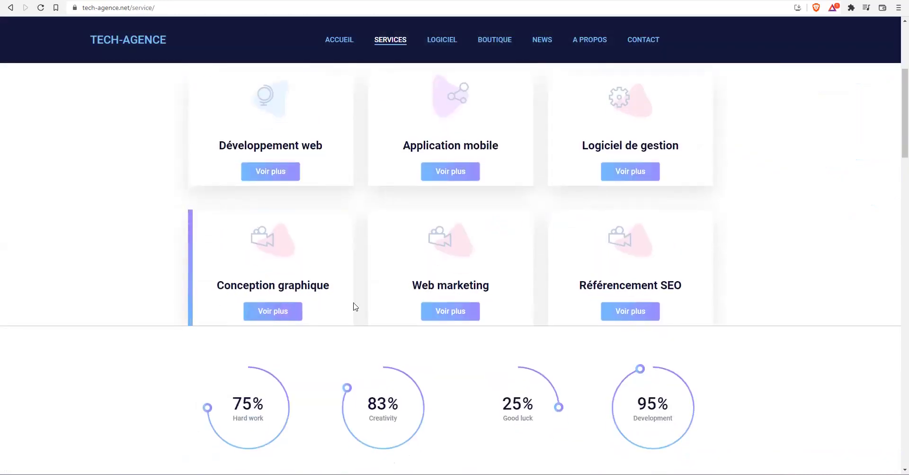
scroll(521, 305, "down", 10)
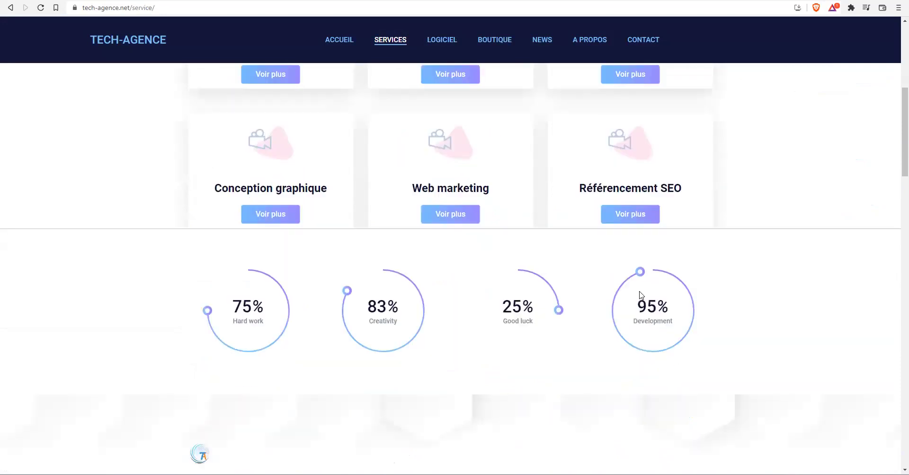
scroll(284, 218, "down", 4)
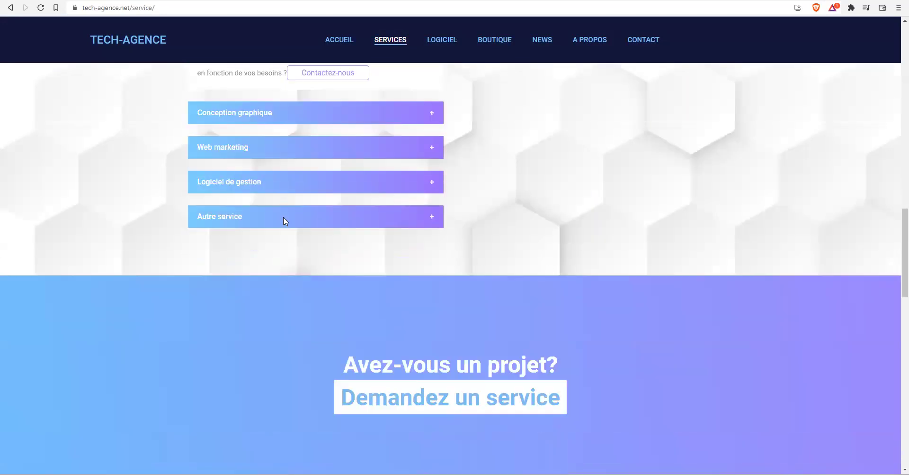
scroll(284, 218, "up", 20)
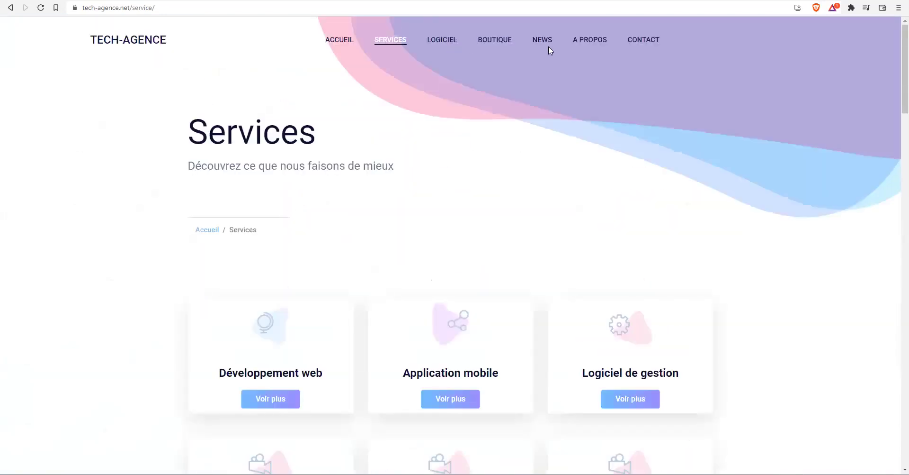
left_click(593, 40)
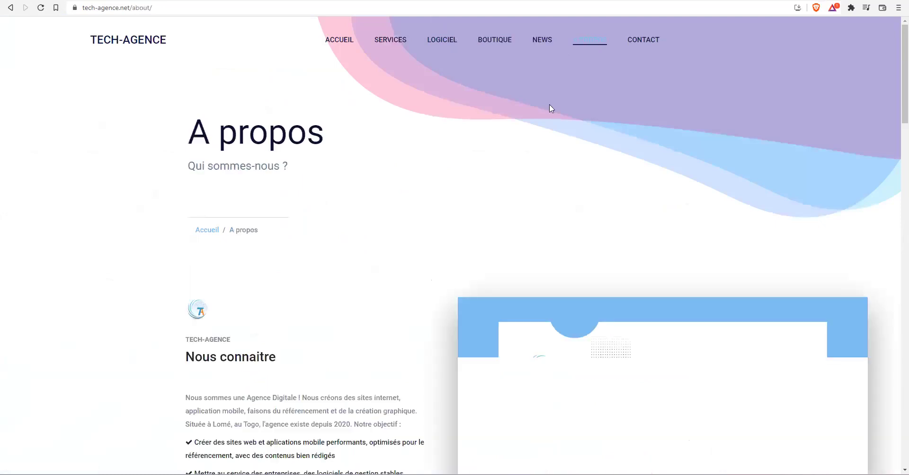
- Read the About page introducing the agency founded in Lomé, Togo, in 2020
scroll(404, 194, "down", 3)
scroll(184, 229, "down", 1)
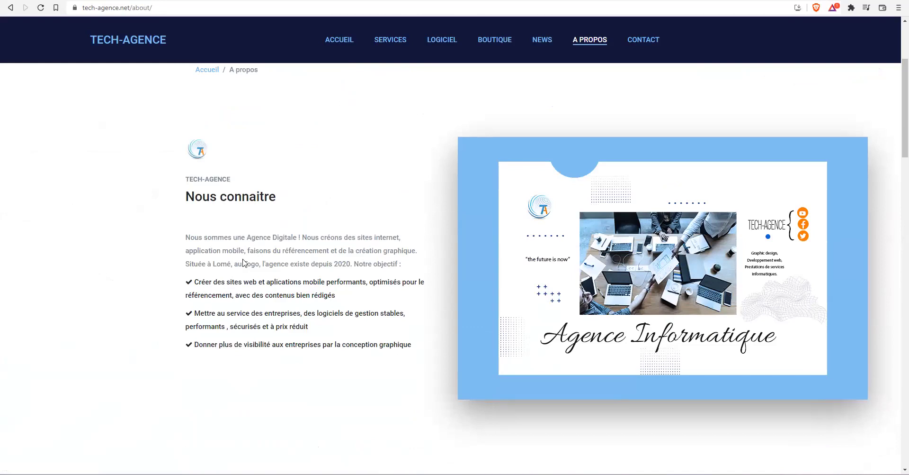
scroll(197, 185, "down", 2)
scroll(365, 192, "down", 10)
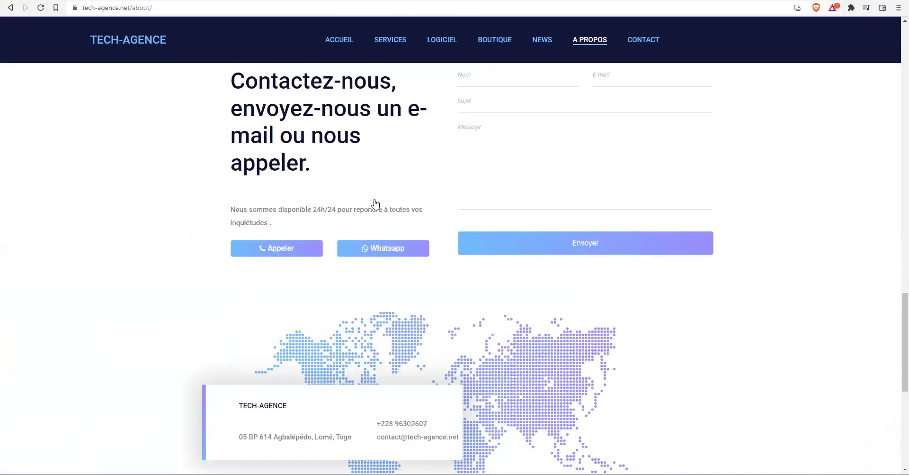
scroll(374, 204, "up", 5)
- On the Contact page, display and close the Appeler and WhatsApp QR codes
left_click(638, 41)
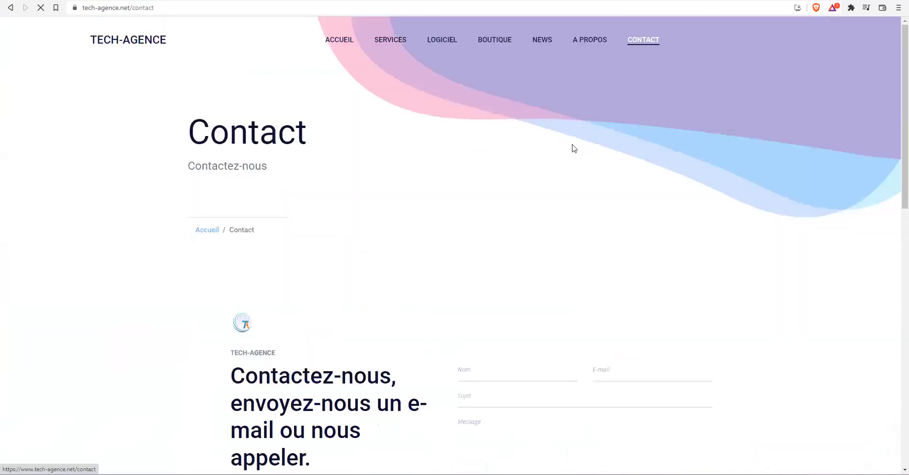
scroll(366, 292, "down", 5)
scroll(366, 293, "down", 2)
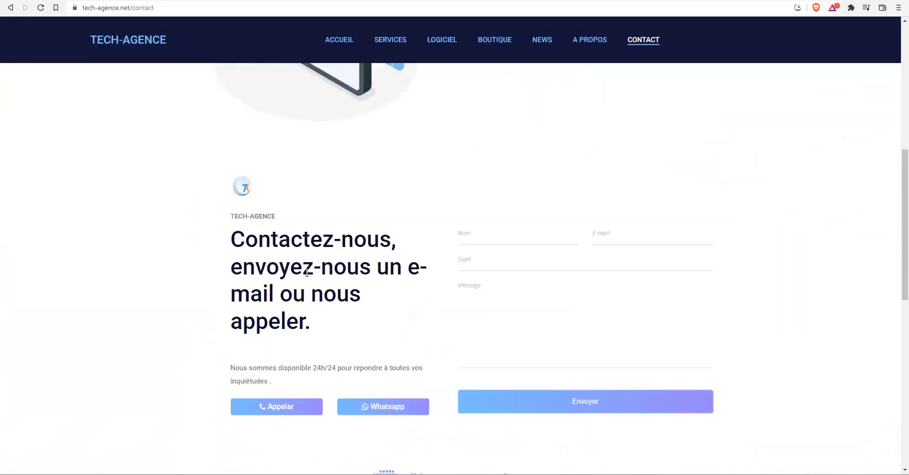
scroll(536, 263, "down", 2)
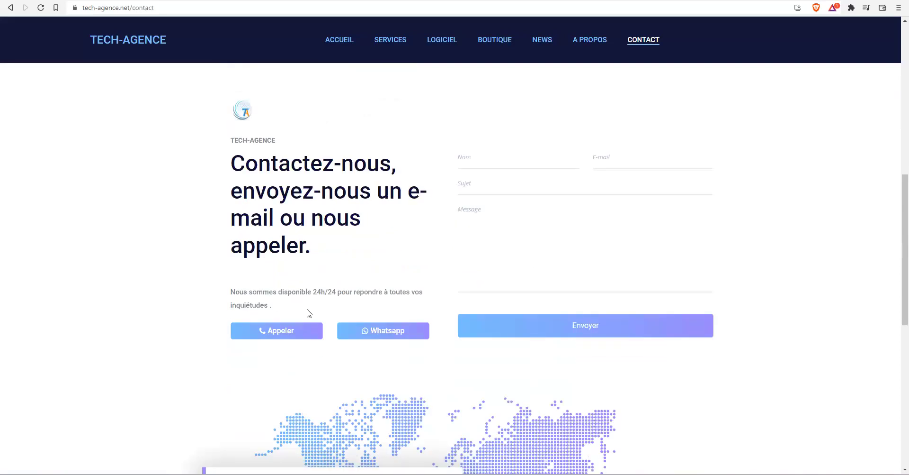
left_click(274, 331)
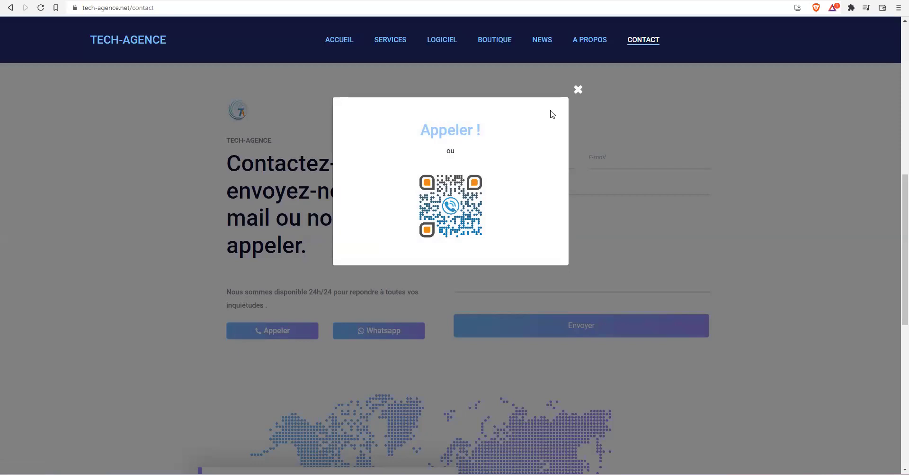
left_click(578, 93)
left_click(379, 330)
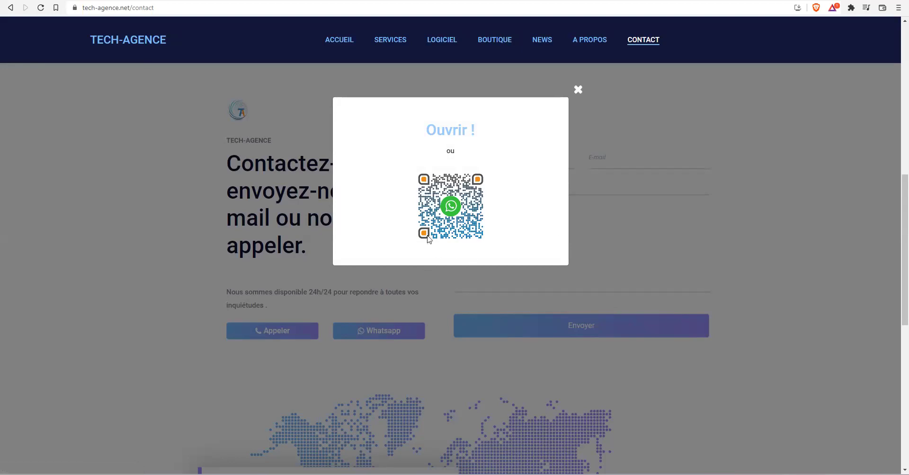
left_click(579, 89)
- Scroll the Contact page, then return to the 'Meilleur design pour votre entreprise' home page
scroll(544, 245, "down", 8)
scroll(532, 243, "up", 1)
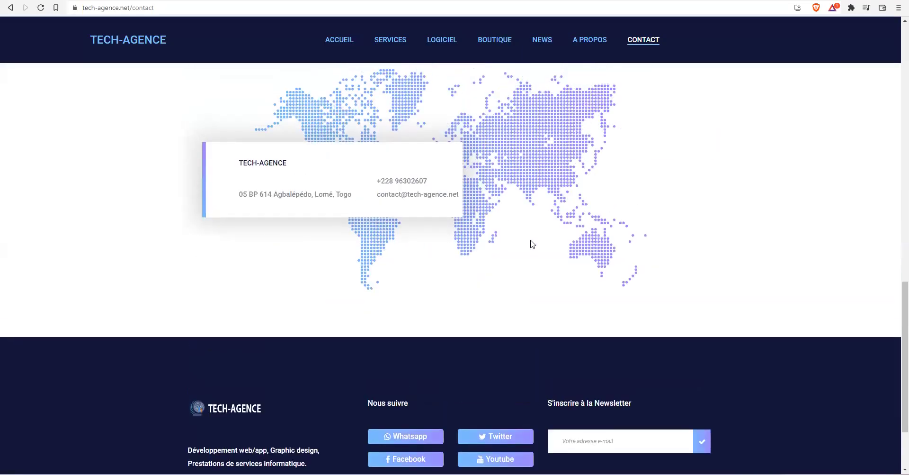
scroll(533, 244, "up", 12)
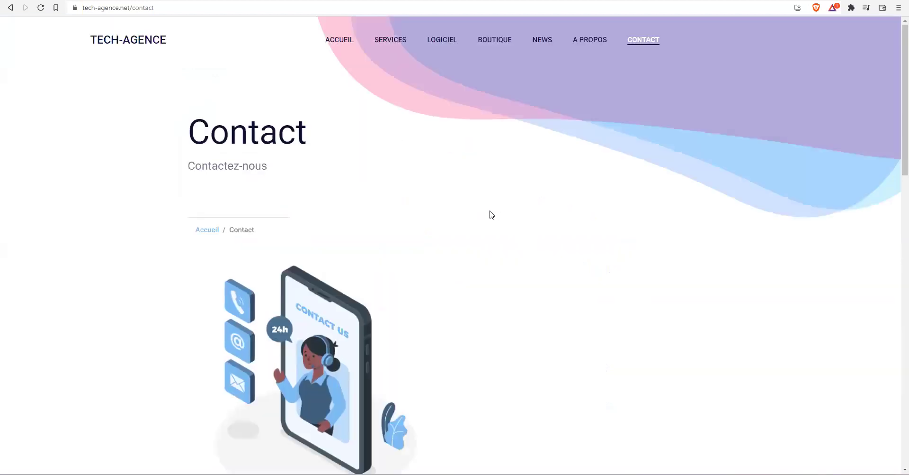
scroll(491, 214, "down", 12)
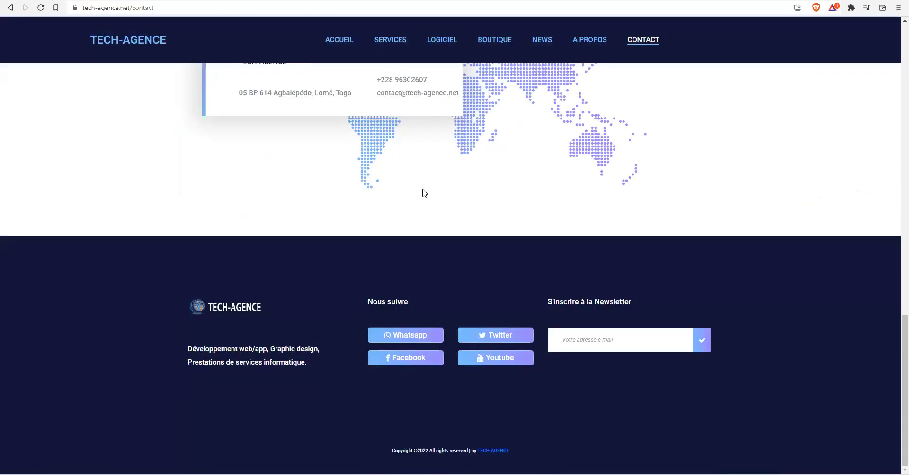
scroll(414, 193, "up", 3)
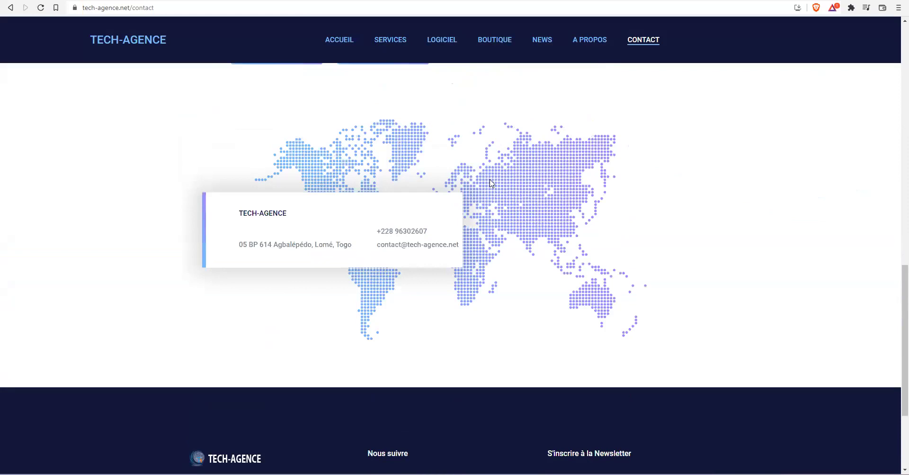
scroll(490, 182, "up", 9)
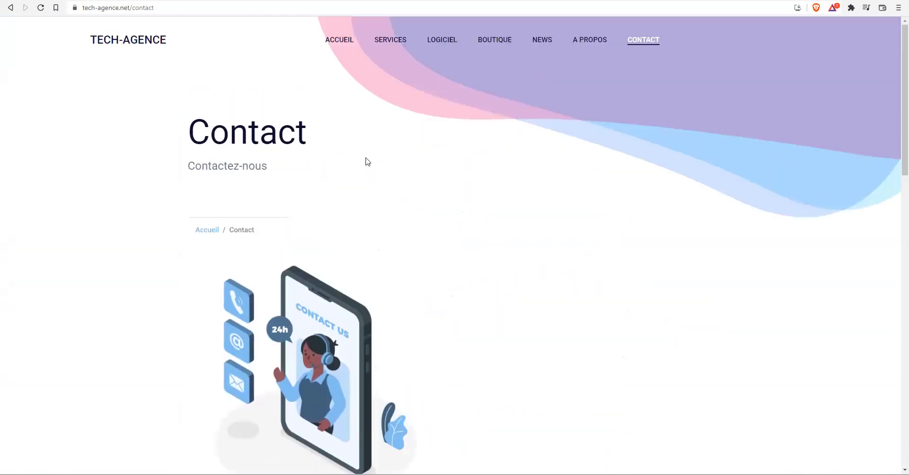
left_click(341, 42)
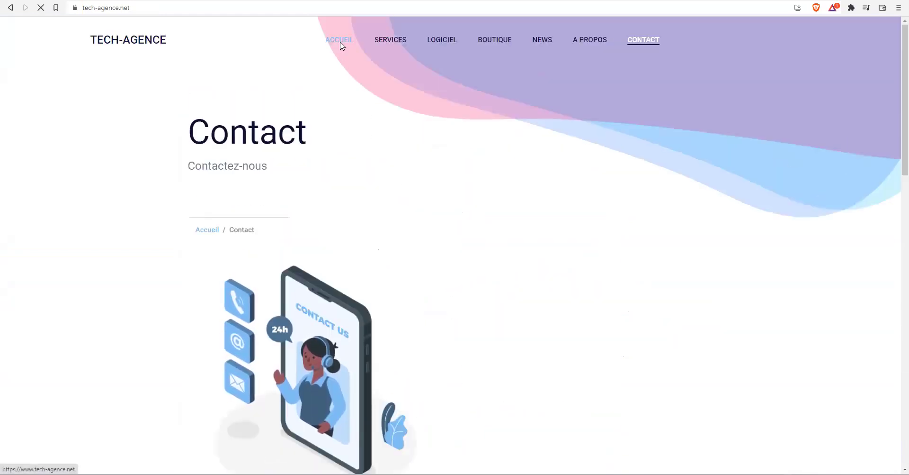
scroll(313, 179, "down", 4)
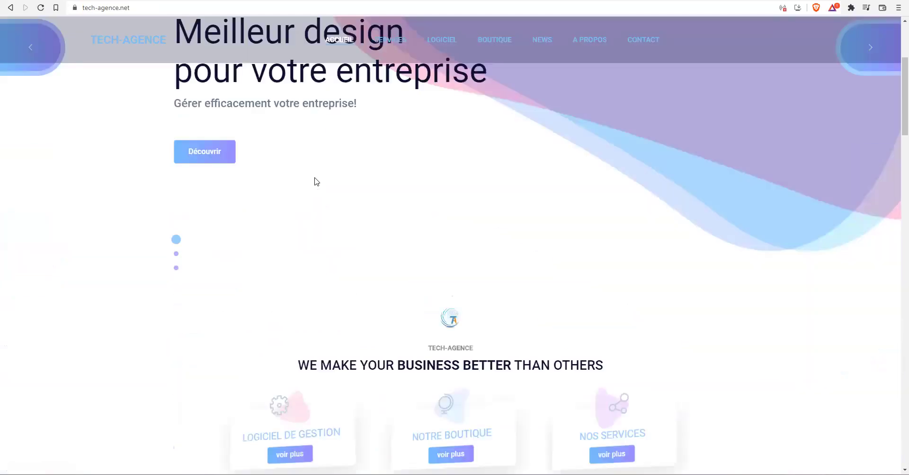
scroll(316, 182, "down", 15)
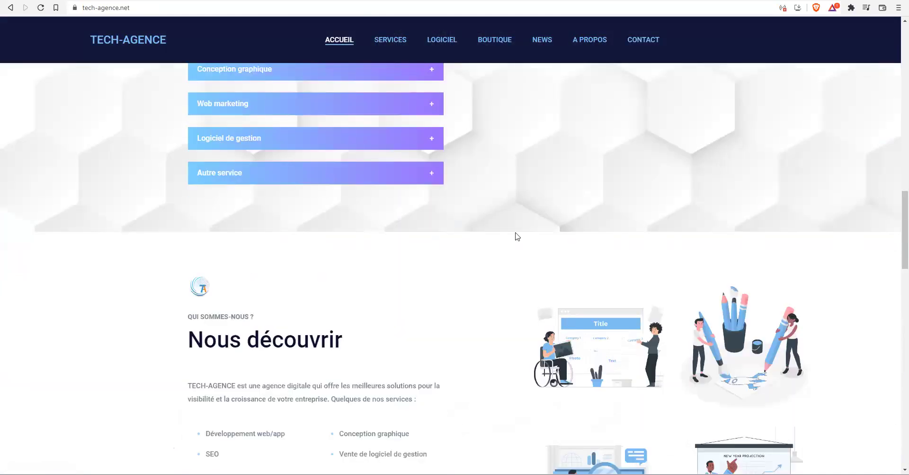